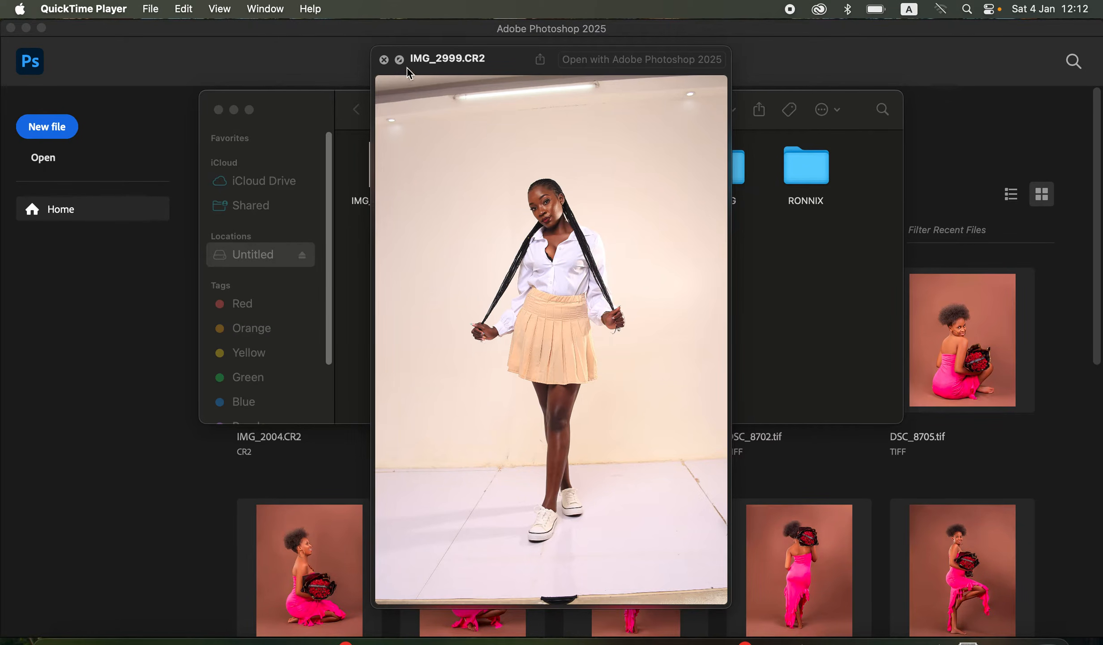
- Close the preview of IMG_2999.CR2 and open the file with Adobe Photoshop 2025
click(385, 59)
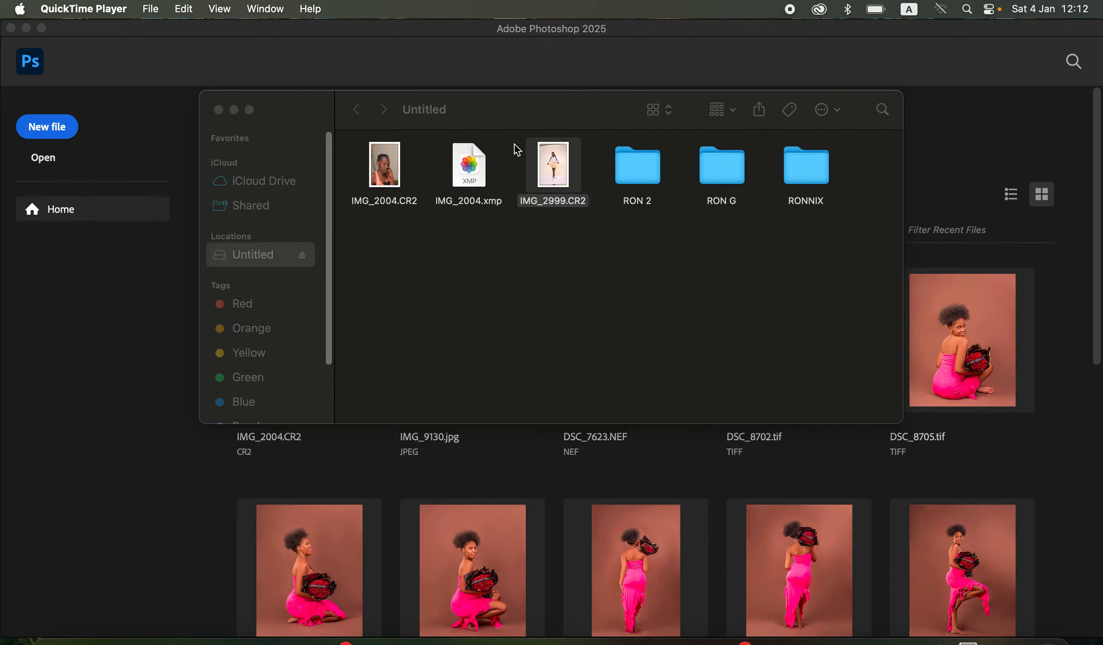
right_click(556, 177)
mouse_move(626, 203)
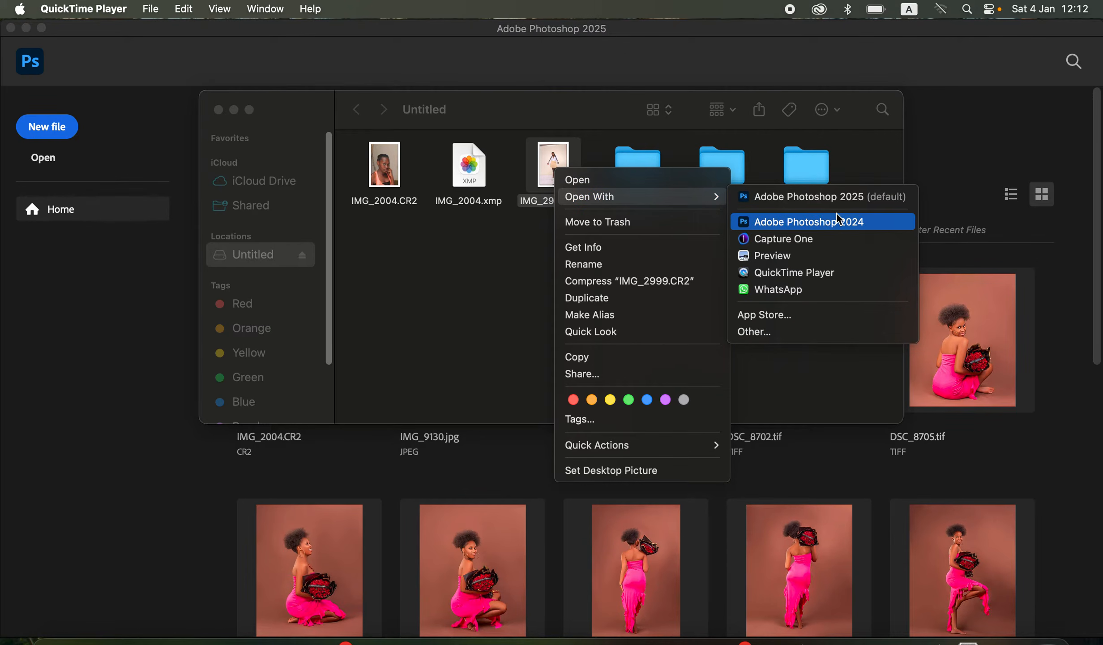
click(836, 198)
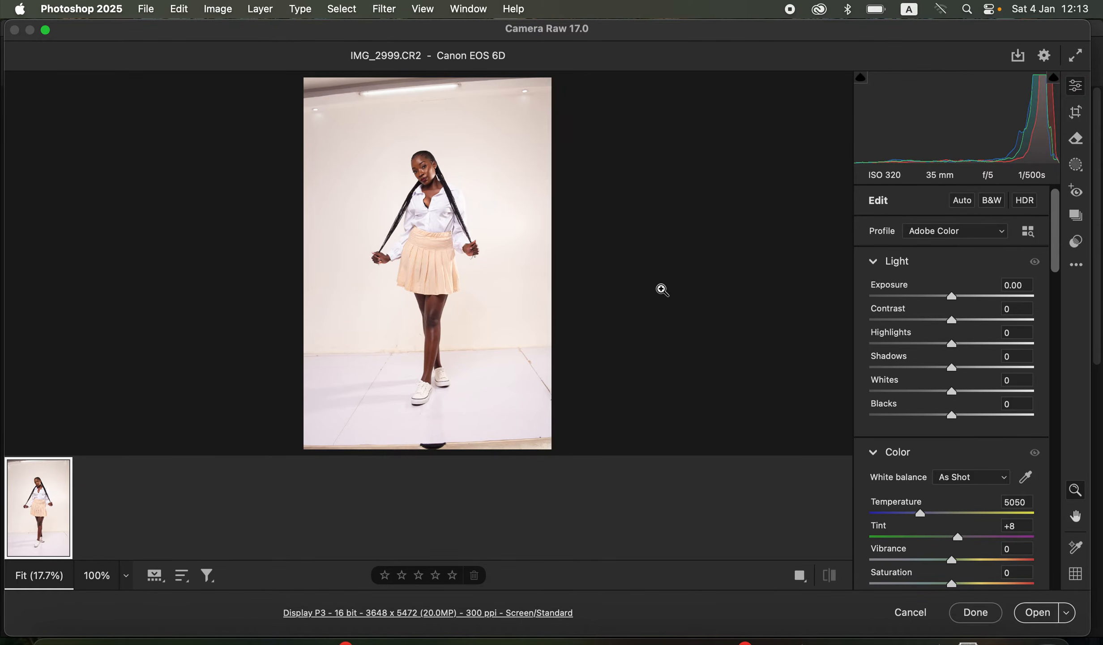
- Set the Light values to Highlights -76, Whites -56, Shadows +27, Contrast +6, Blacks -10 and Exposure +0.10
drag(933, 352, 891, 344)
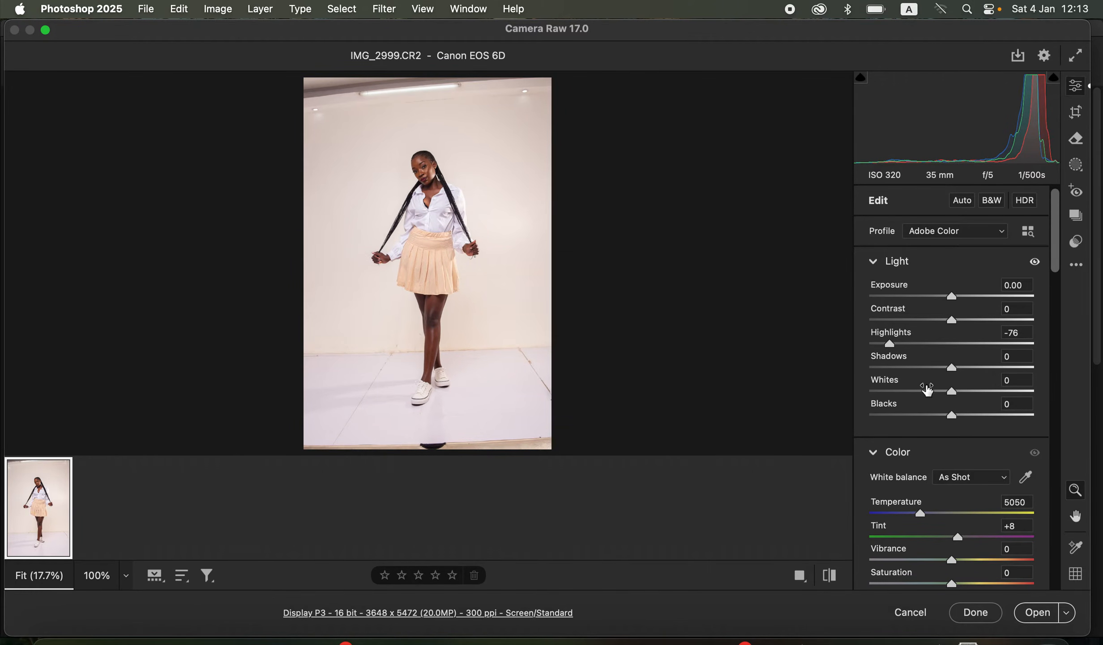
drag(947, 394, 907, 389)
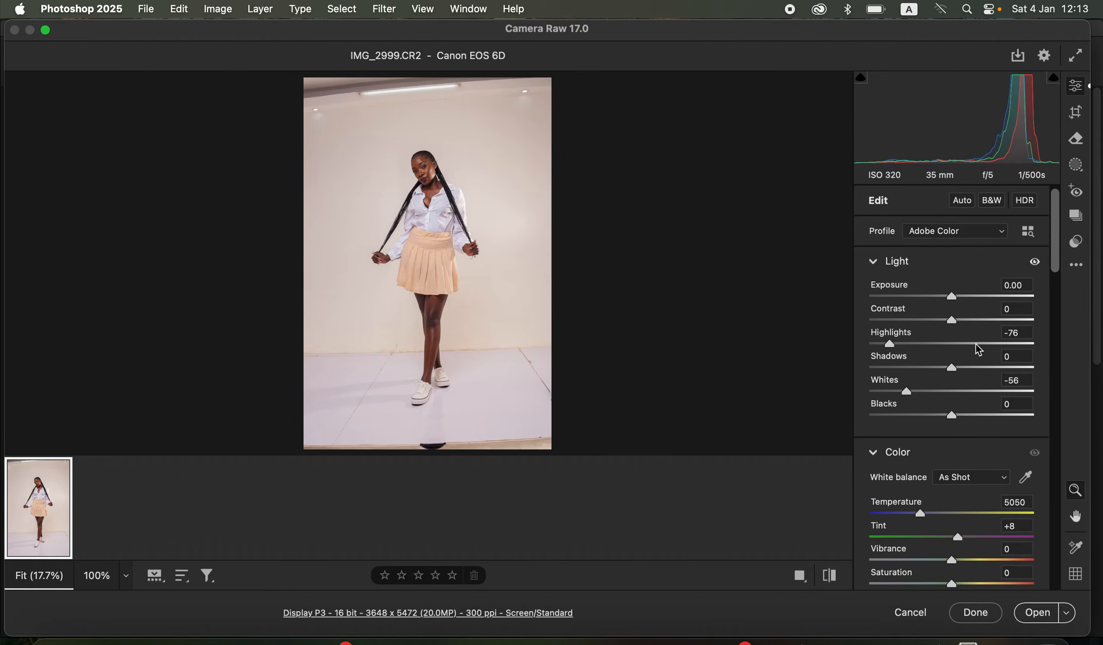
mouse_move(977, 371)
mouse_down()
mouse_move(988, 367)
mouse_move(965, 367)
mouse_move(1037, 371)
mouse_move(971, 380)
mouse_move(976, 372)
mouse_up()
drag(953, 321, 961, 326)
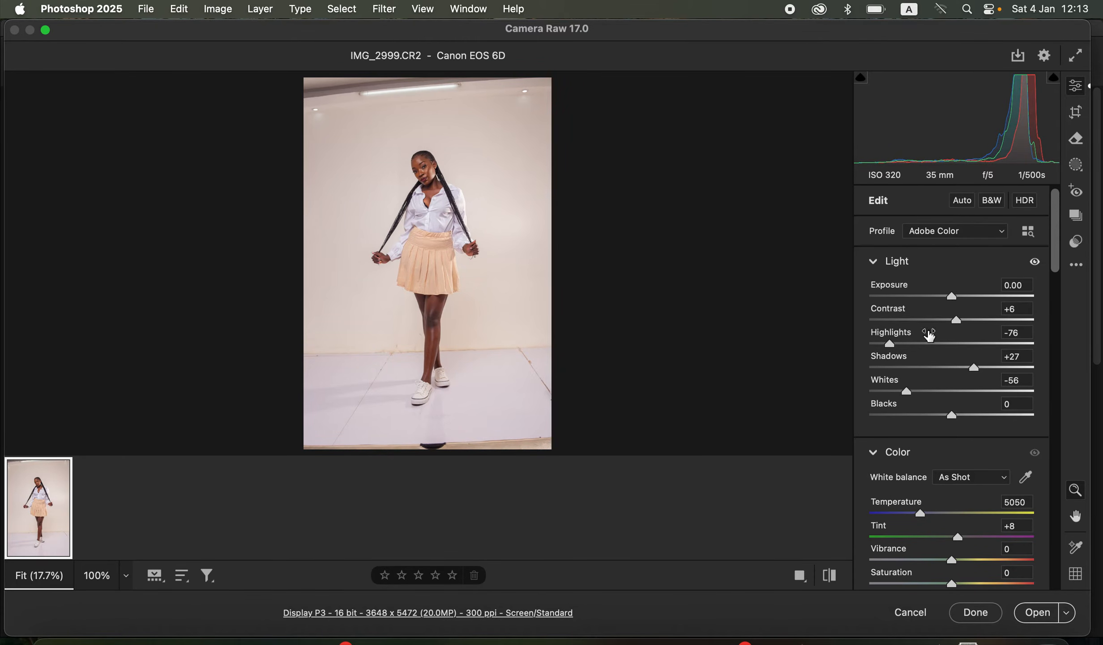
drag(950, 417, 944, 417)
drag(952, 297, 957, 305)
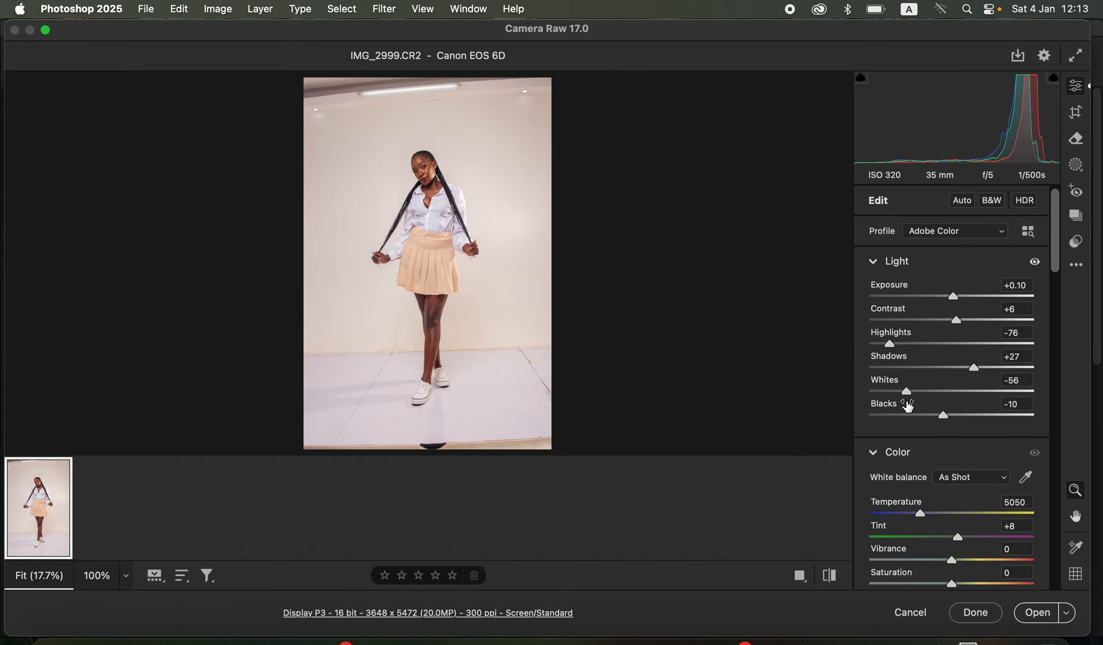
- Compare the before and after views of the raw photo and raise Shadows to +31
click(832, 578)
click(834, 578)
click(833, 578)
click(833, 578)
drag(976, 373, 978, 374)
- Confirm a workflow depth of 16 Bits/Channel and open the adjusted raw photo as an image document
click(460, 613)
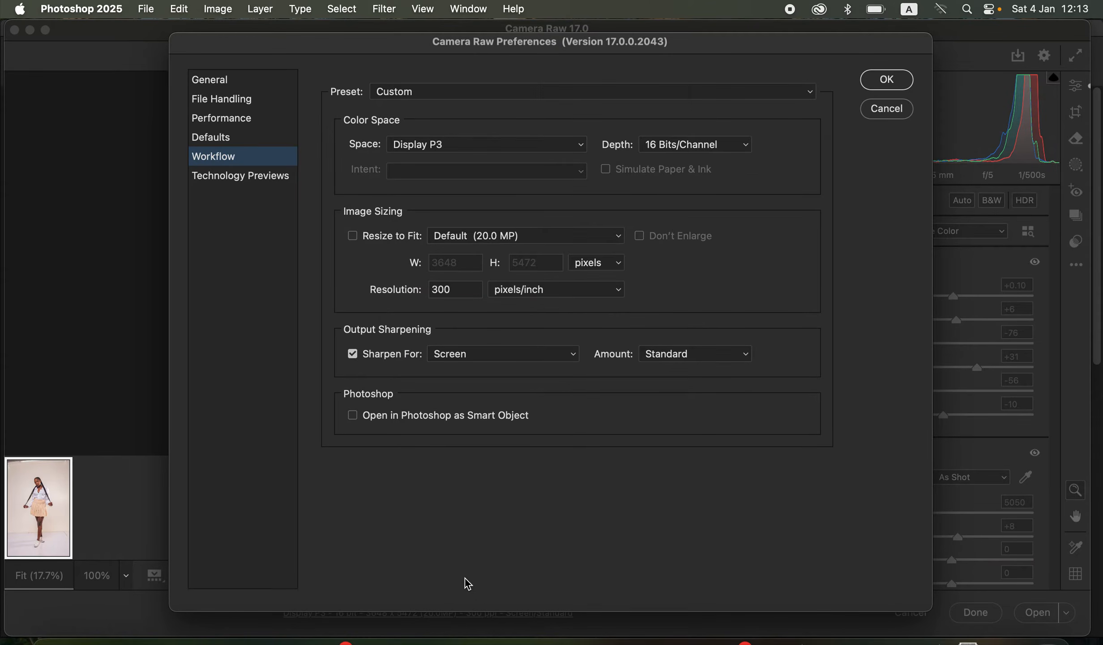
click(685, 150)
click(689, 150)
click(889, 81)
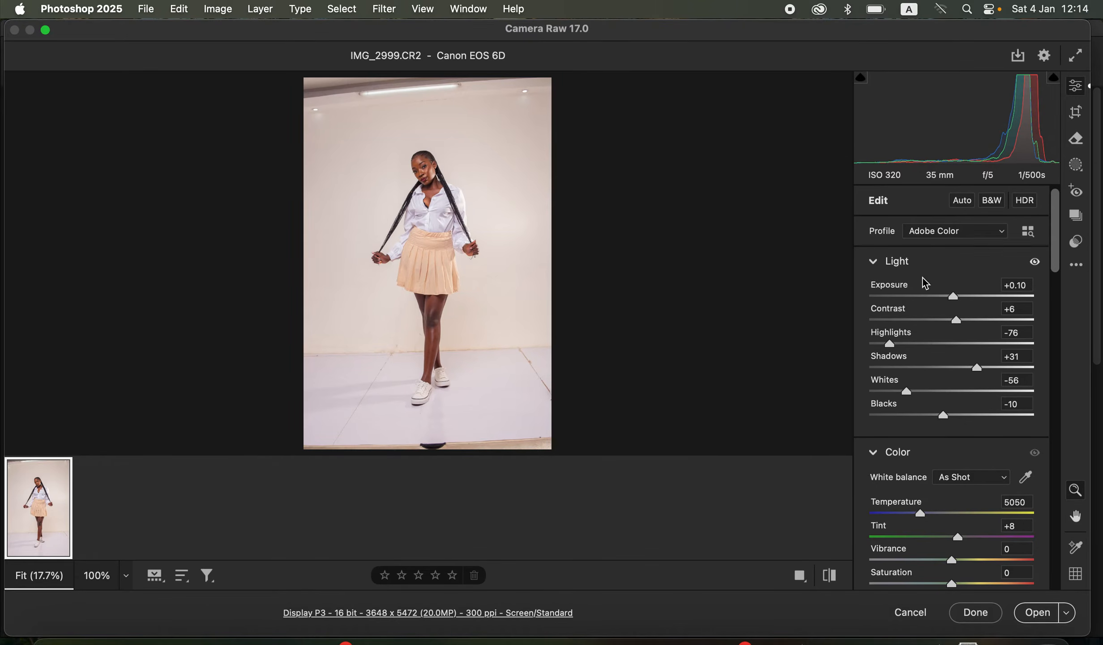
click(1038, 619)
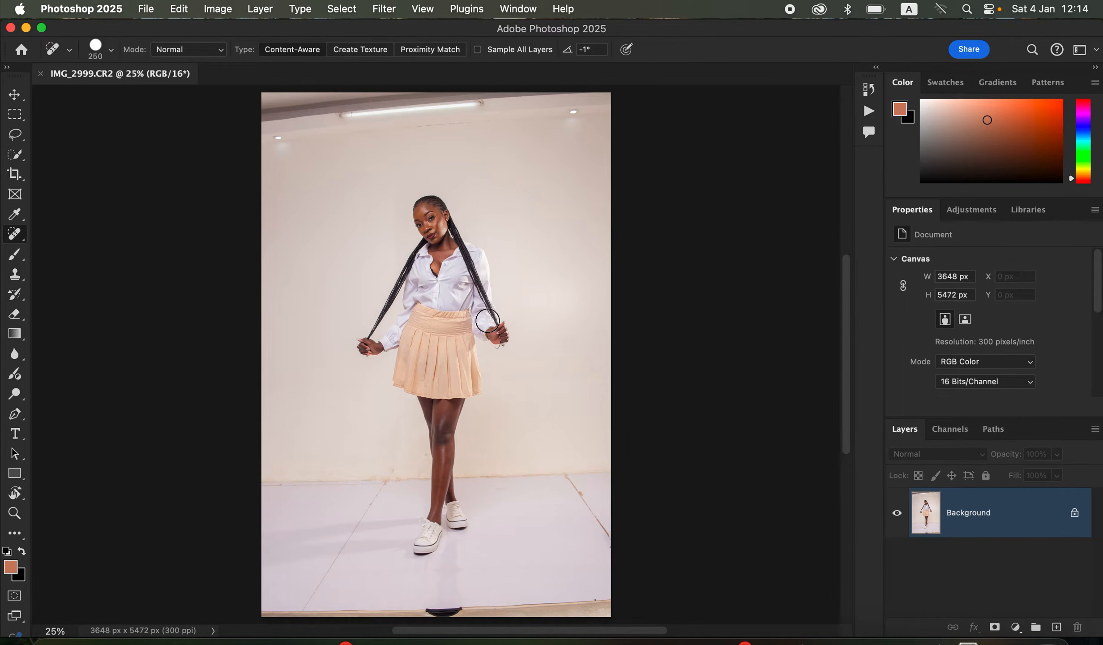
- Set up a 4 : 5 (8 : 10) crop, rotating the photo slightly to level the floor line and enlarging the crop frame
click(16, 177)
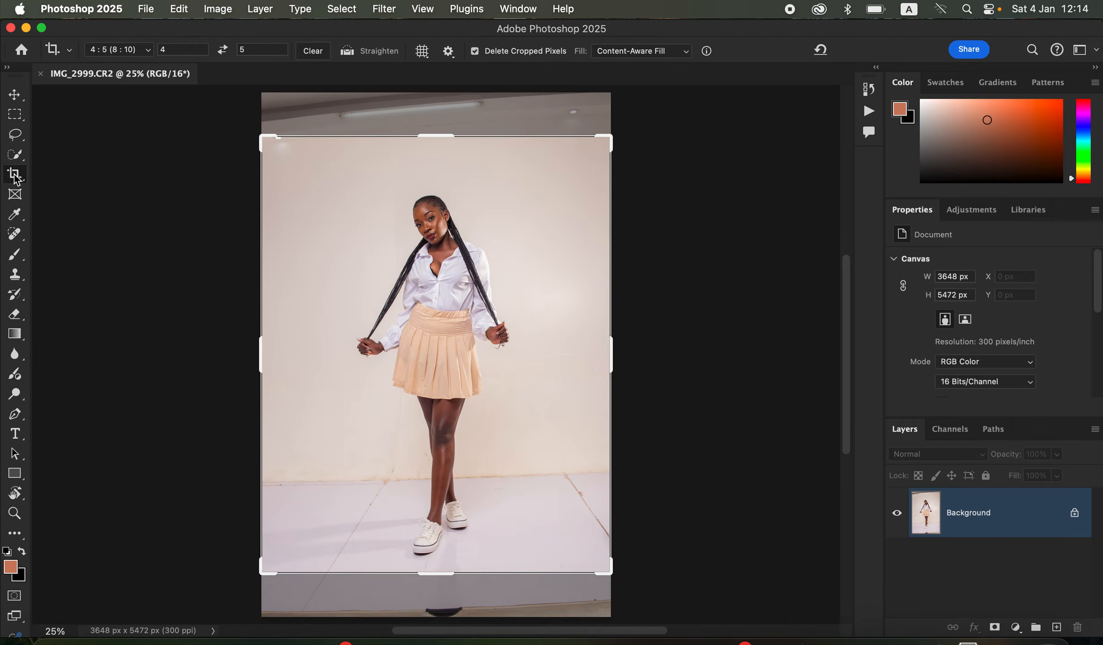
click(149, 53)
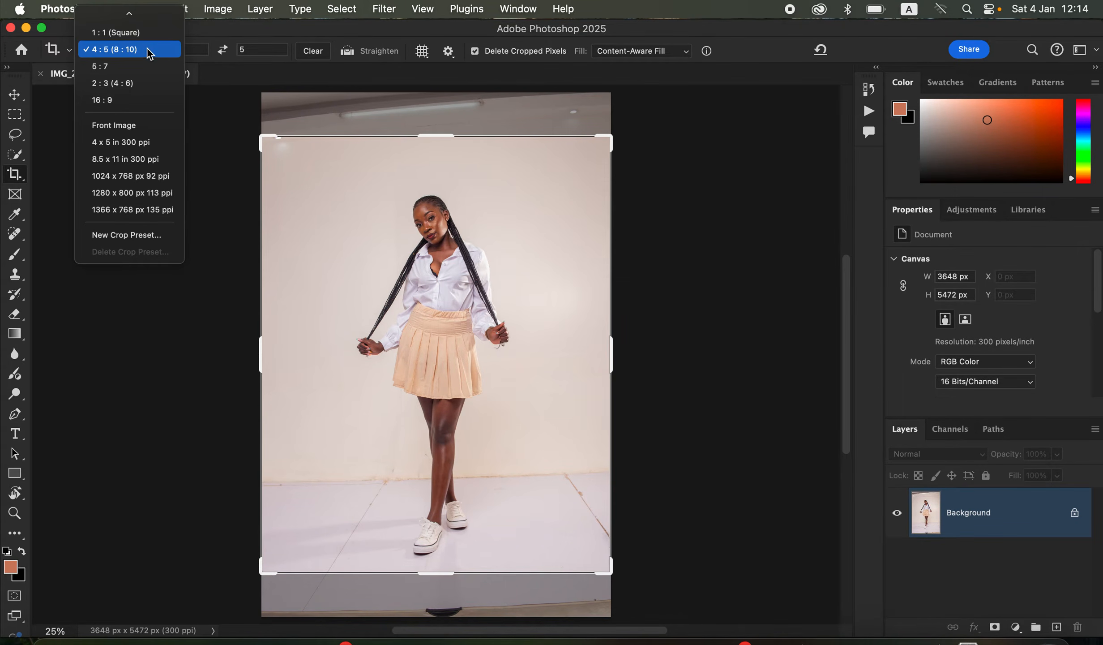
click(134, 50)
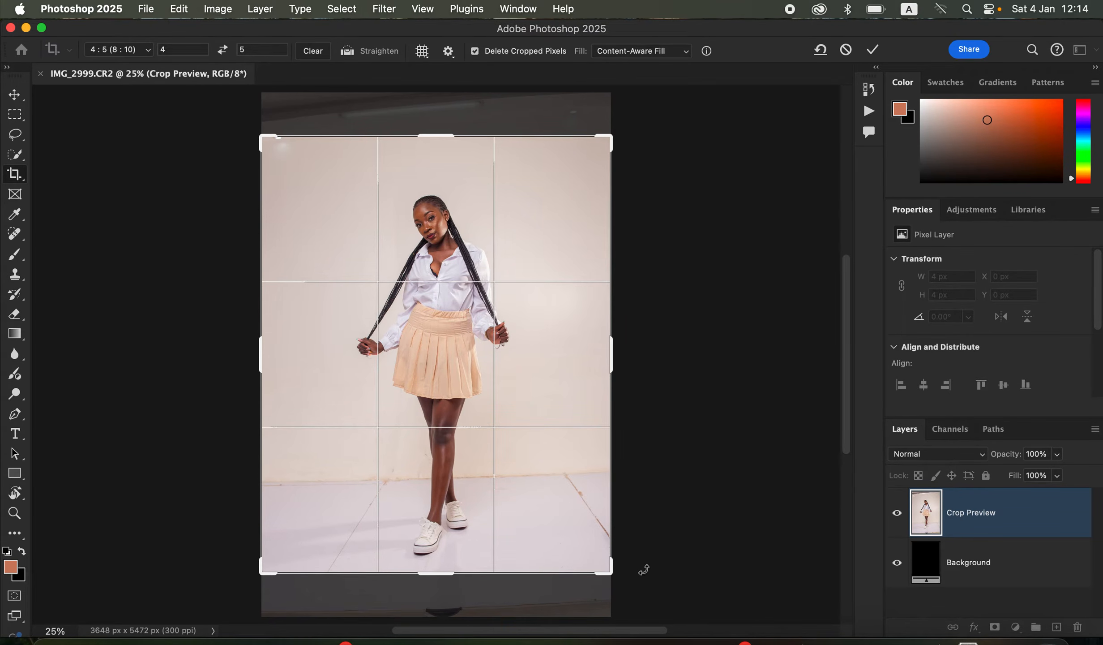
drag(645, 569, 637, 582)
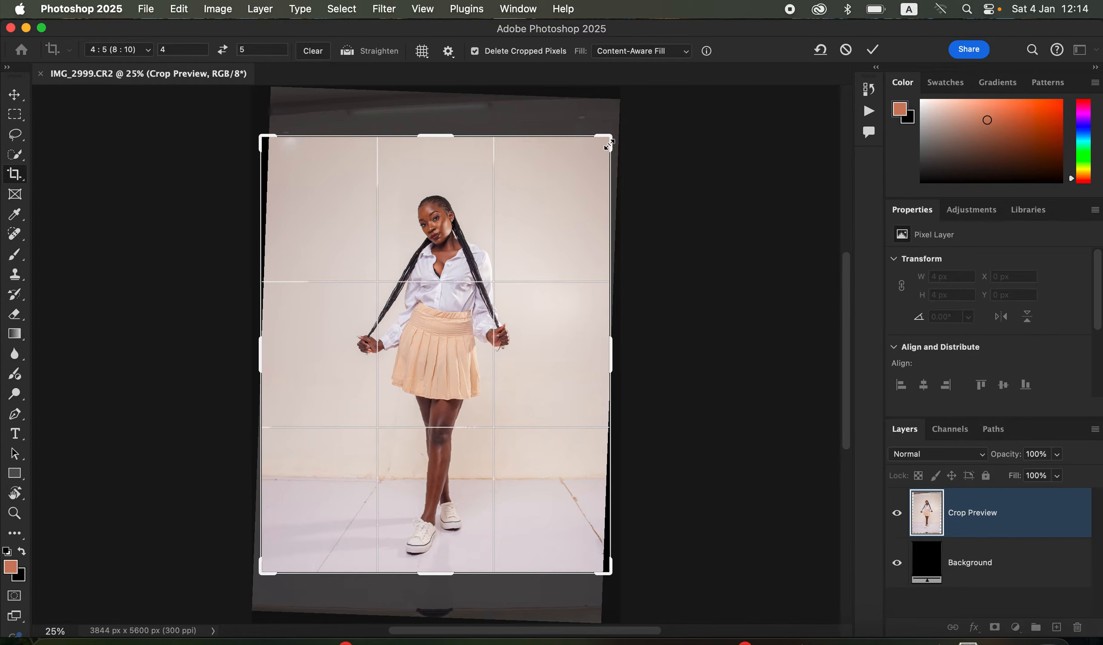
drag(611, 138, 623, 127)
- Nudge the photo to the right inside the crop frame to adjust the model's position
key(Right)
key(Right)
key(Right)
key(Right)
key(Right)
key(Right)
key(Right)
key(Right)
key(Right)
key(Right)
key(Right)
key(Right)
key(Right)
key(Right)
key(Right)
key(Right)
key(Right)
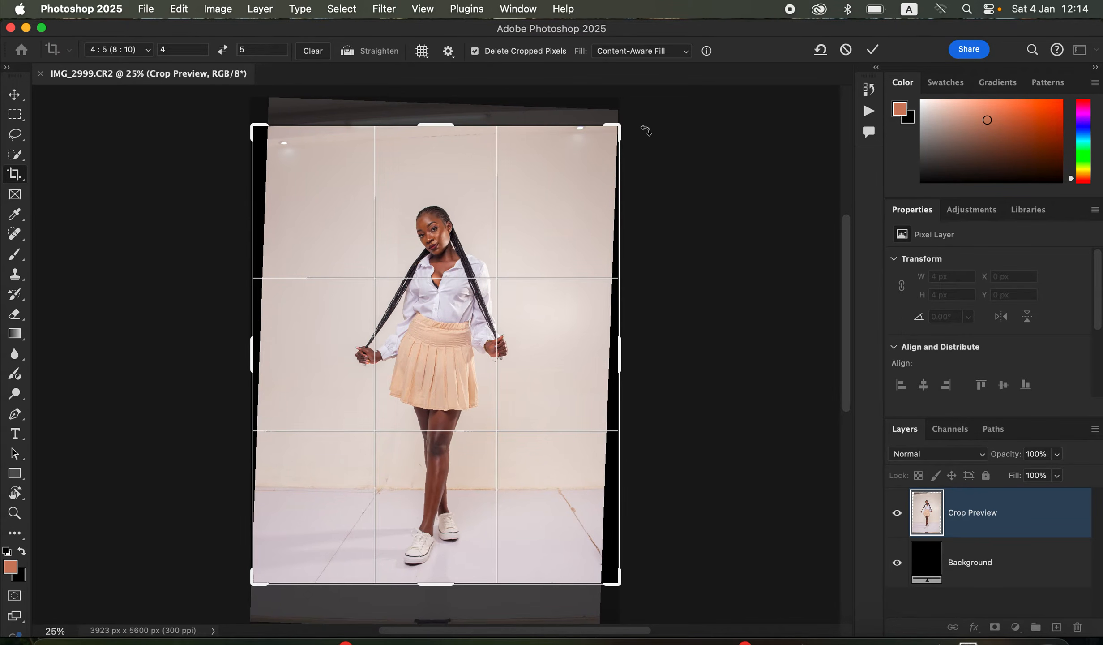
- Set the crop fill to Background (default) and apply the crop
click(658, 60)
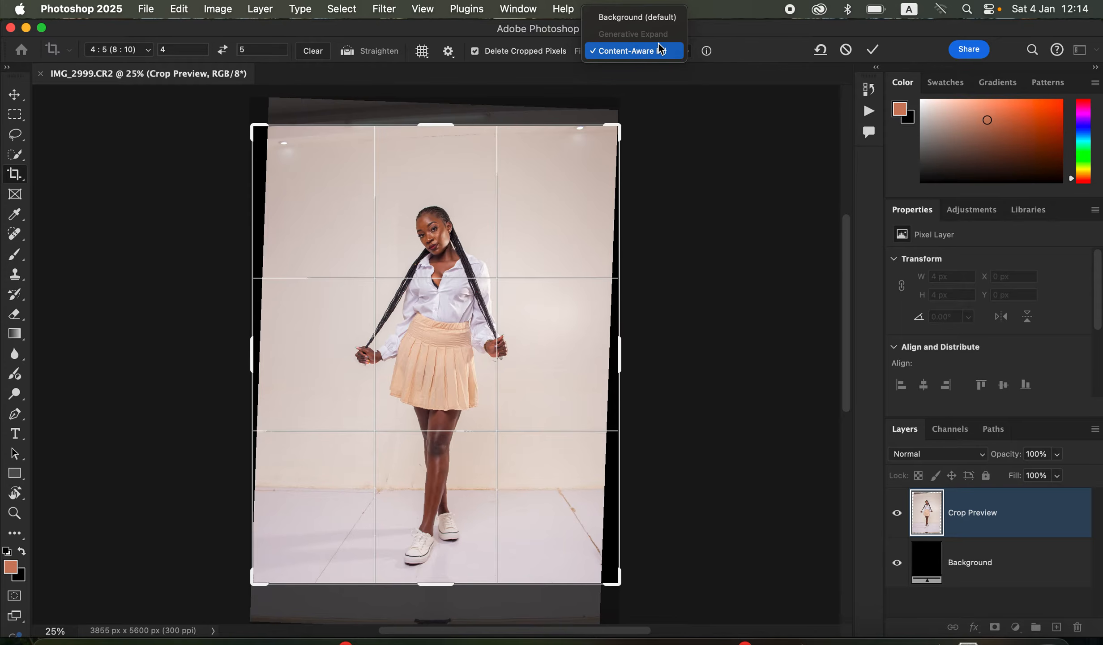
click(660, 19)
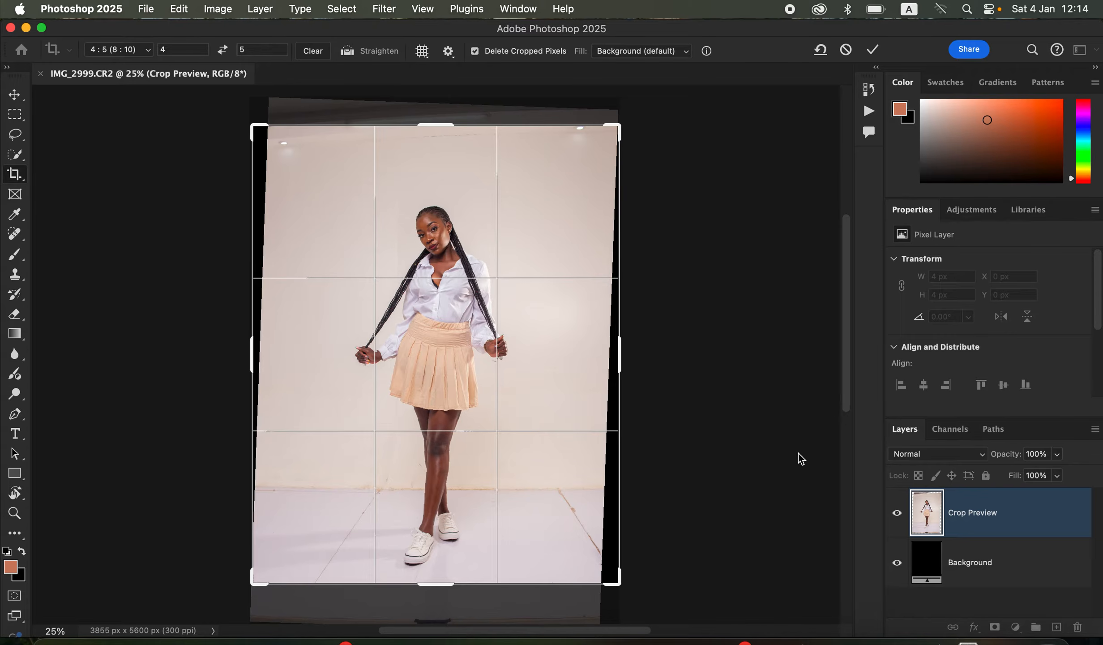
key(Return)
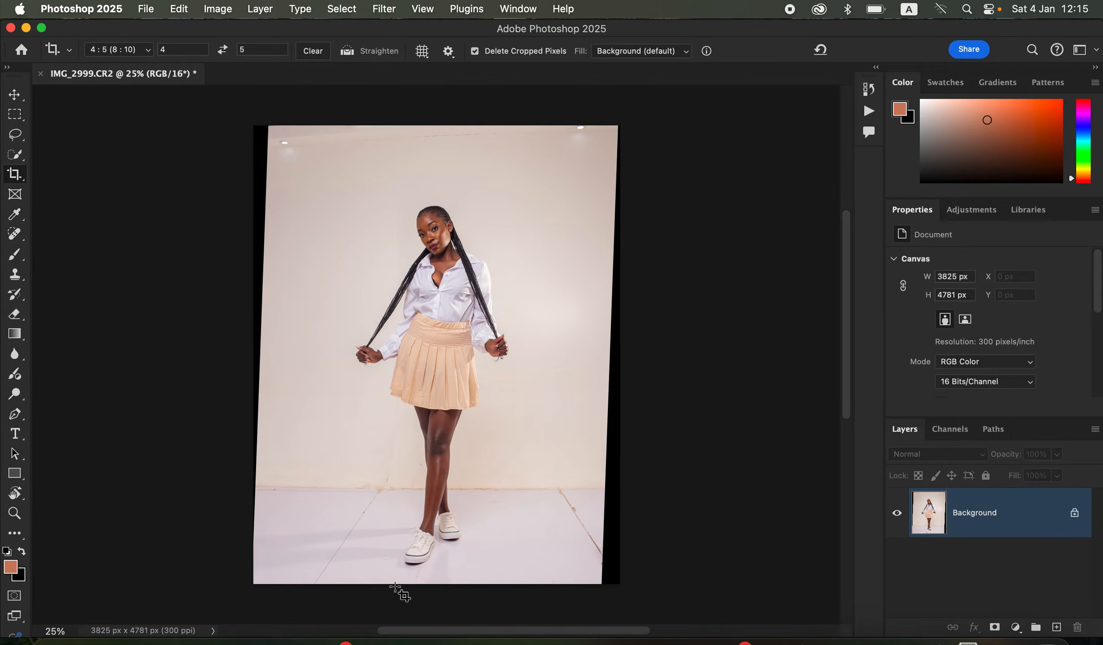
- Paint over the black wedges along the photo's side edges and the upper-right ceiling light with the Spot Healing Brush
click(15, 233)
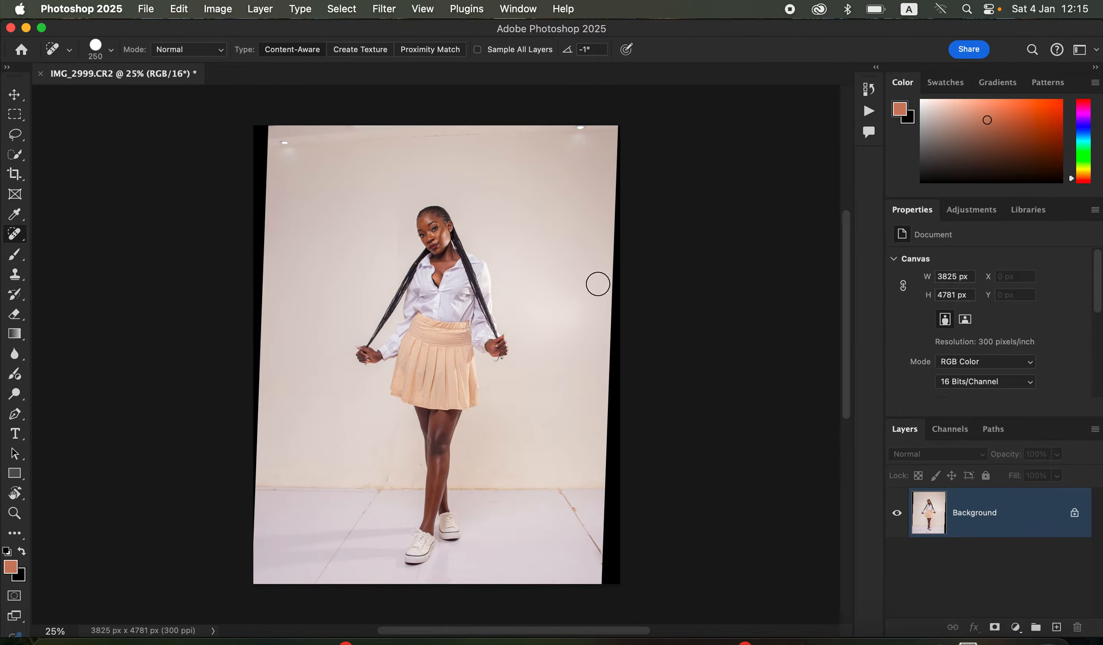
mouse_move(583, 128)
mouse_down()
mouse_move(579, 119)
mouse_move(624, 124)
mouse_move(611, 581)
mouse_move(603, 172)
mouse_move(588, 149)
mouse_up()
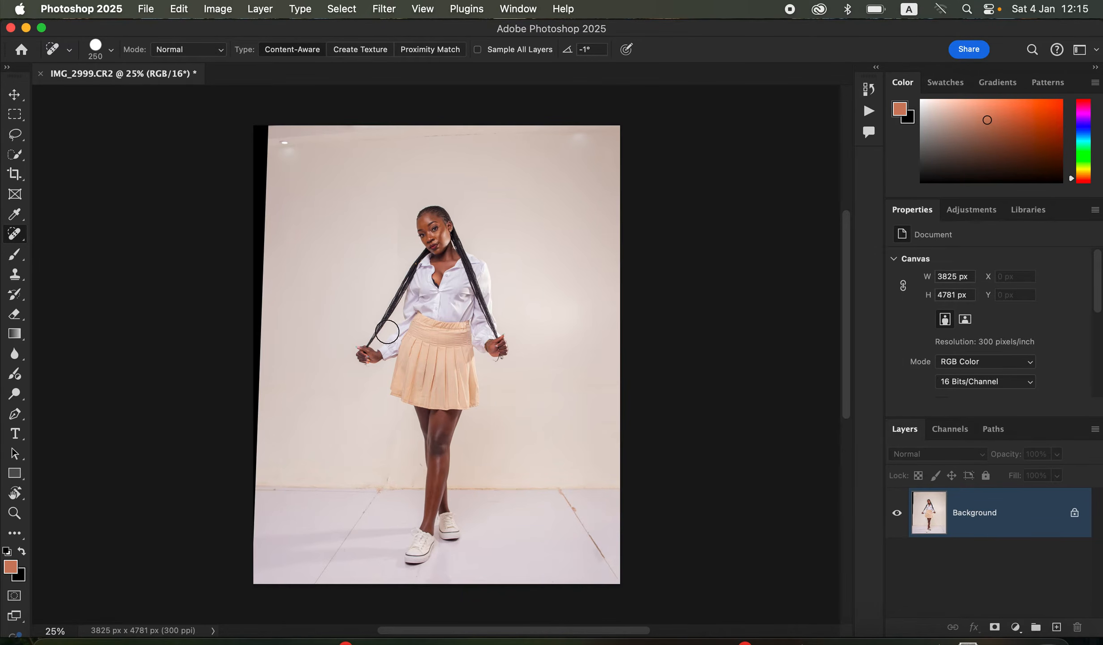
mouse_move(273, 136)
mouse_down()
mouse_move(263, 123)
mouse_move(256, 593)
mouse_up()
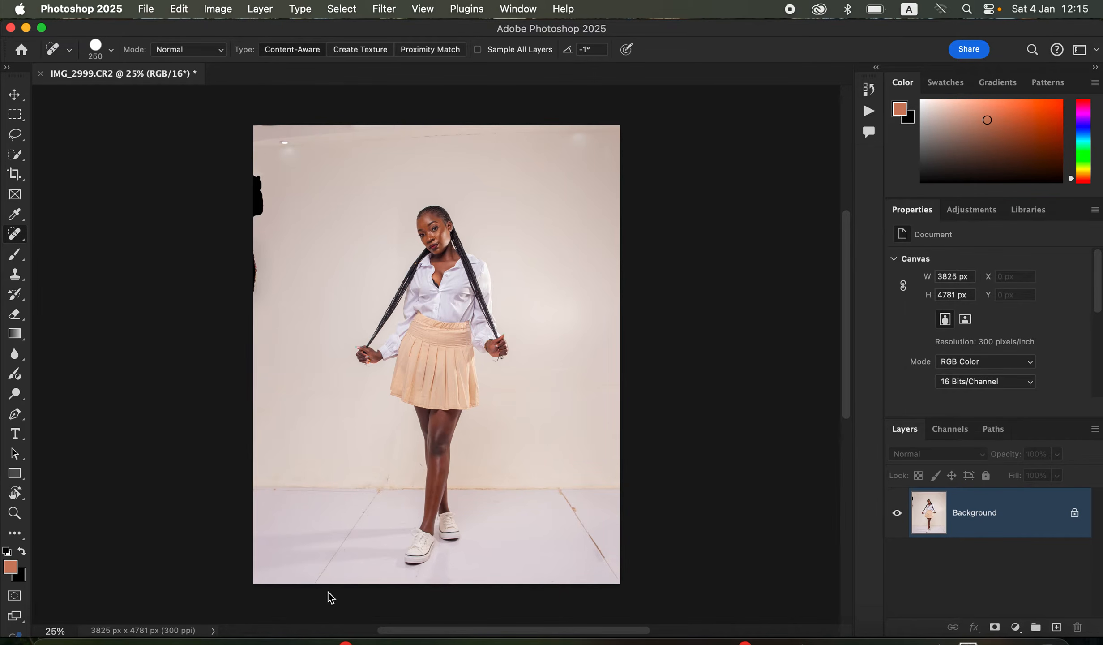
mouse_move(283, 581)
mouse_down()
mouse_move(636, 579)
mouse_move(246, 587)
mouse_up()
drag(259, 173, 259, 331)
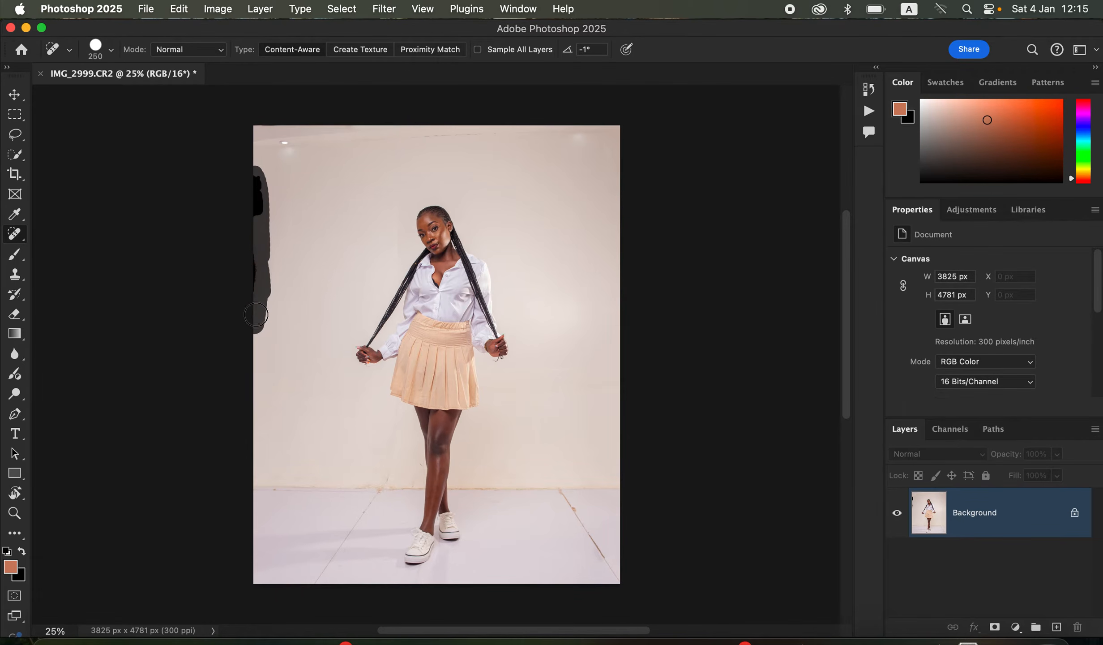
- Heal away the remaining ceiling light, bright patches and marks along the photo's upper edge
mouse_move(266, 137)
mouse_down()
mouse_move(321, 126)
mouse_move(349, 135)
mouse_up()
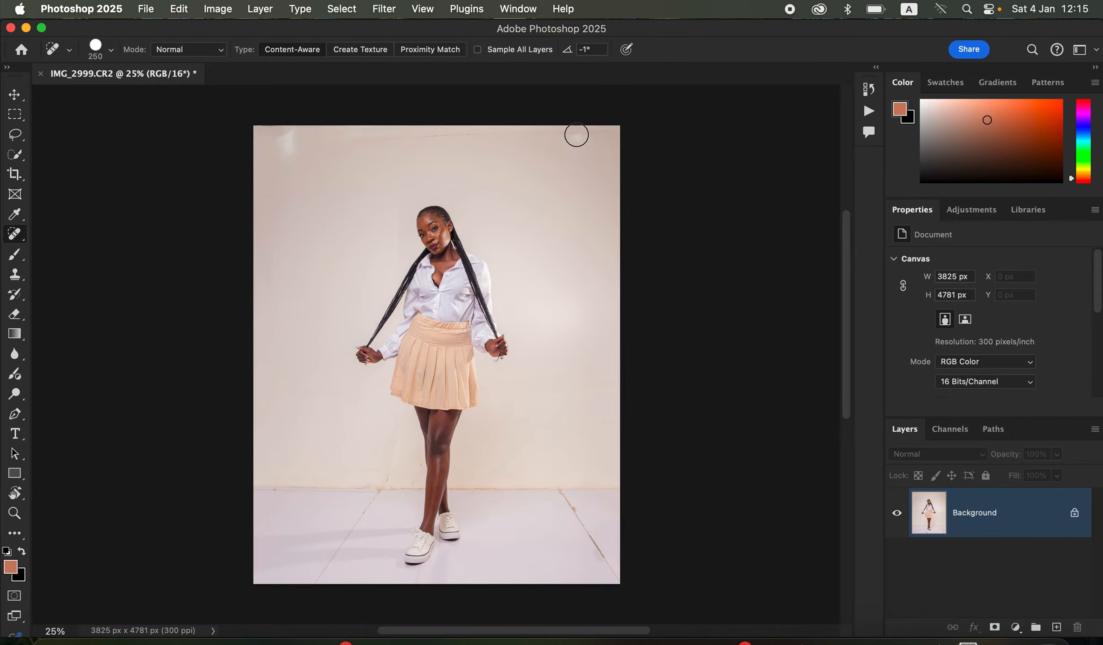
drag(301, 126, 288, 147)
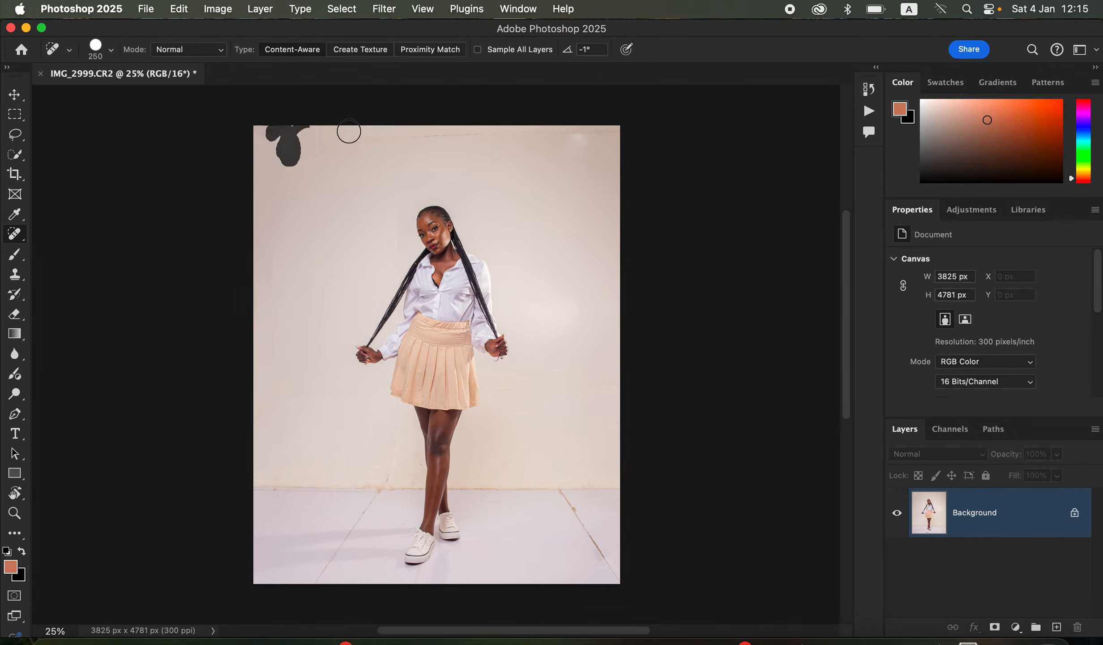
drag(580, 135, 590, 134)
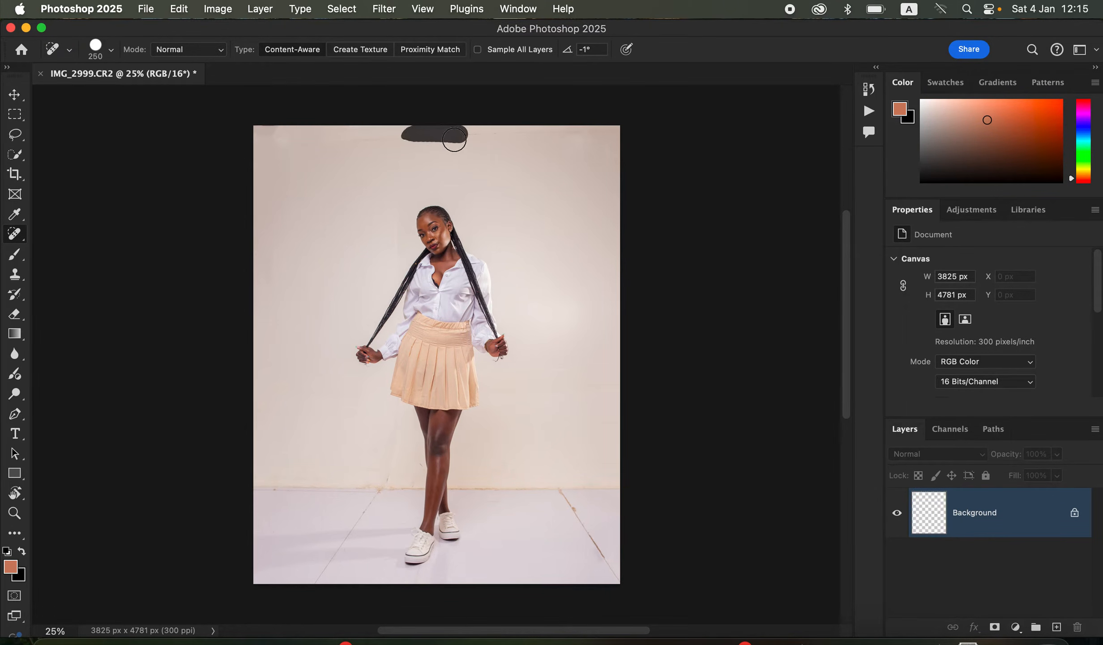
drag(282, 130, 236, 130)
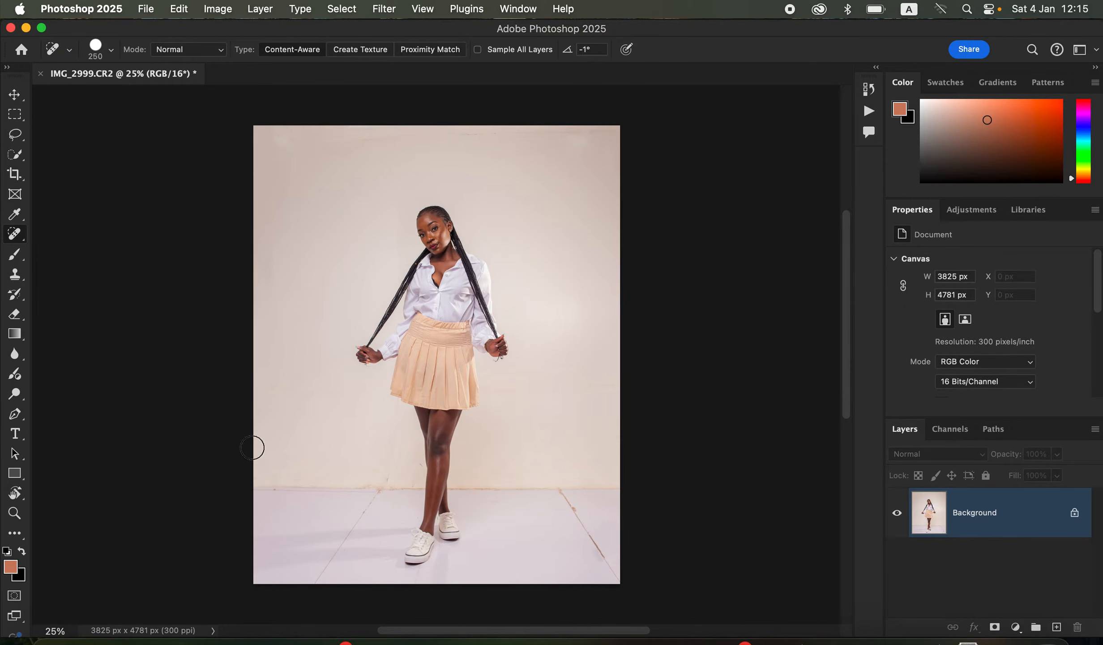
click(579, 124)
- Duplicate the Background layer twice, naming the lower copy COLOR and the upper copy TEXTURE
key(ctrl+j)
key(ctrl+j)
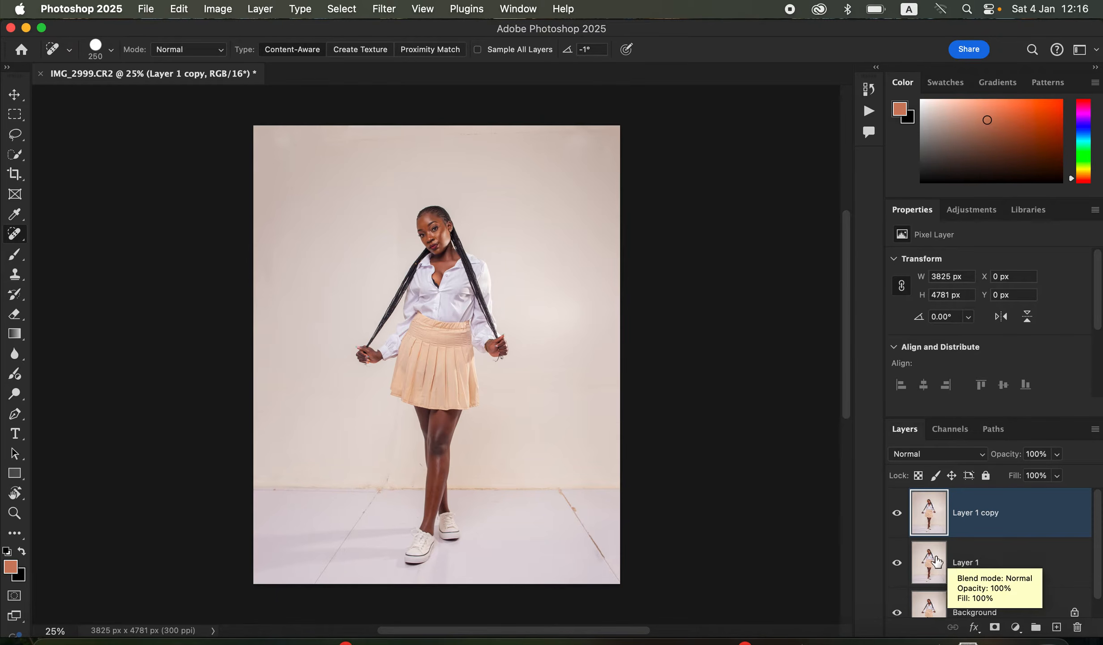
double_click(965, 562)
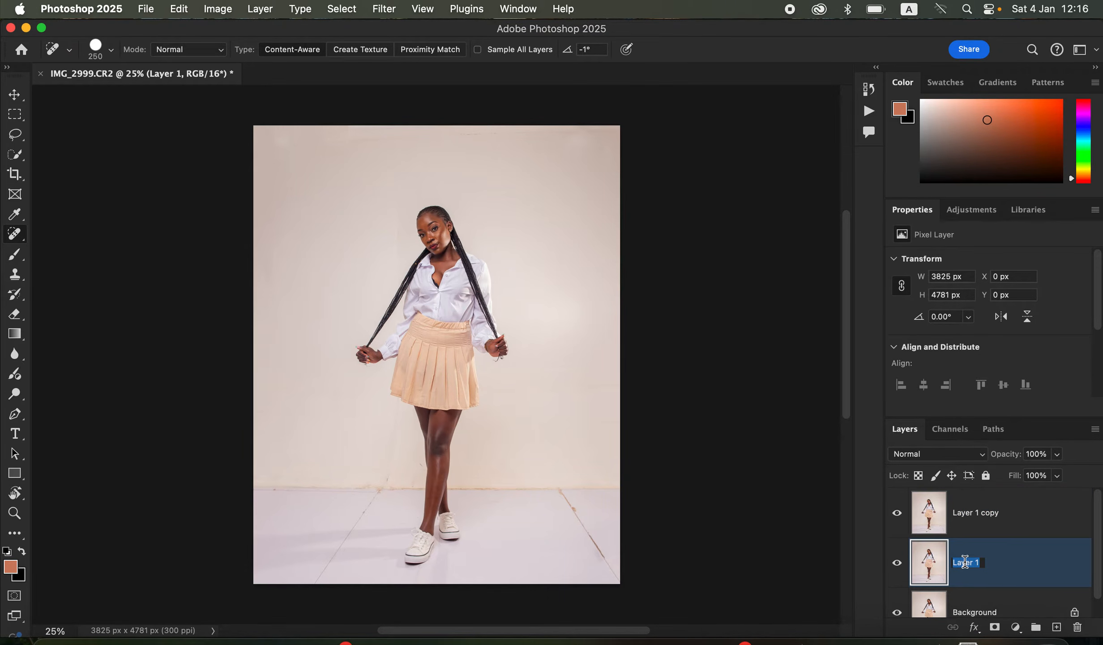
key(Caps_Lock)
key(Return)
double_click(972, 513)
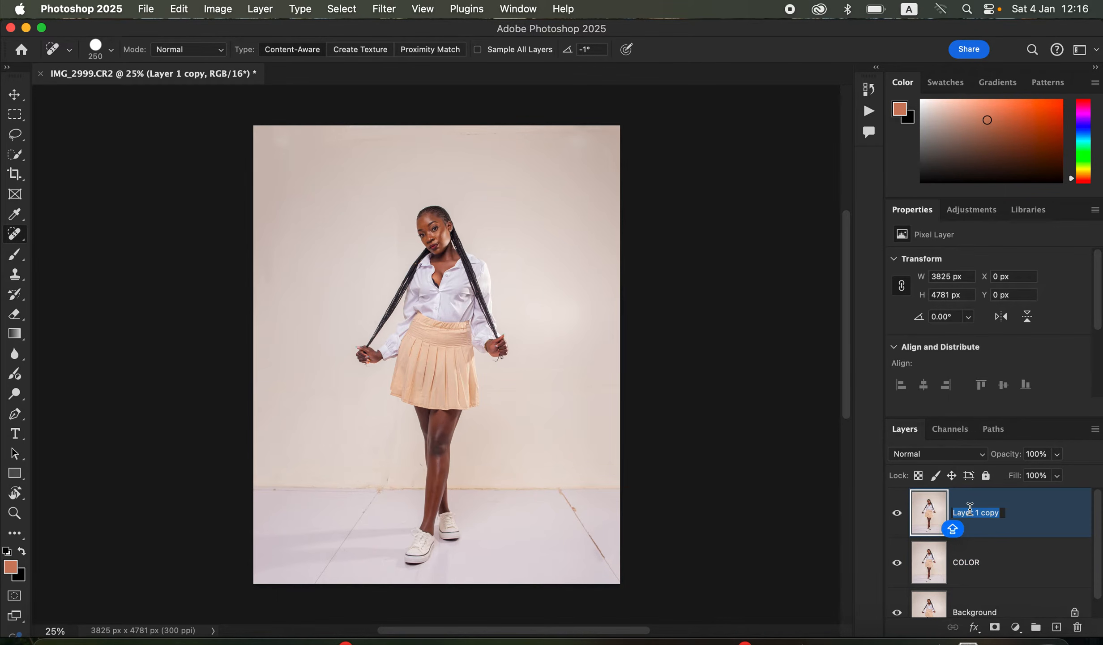
key(Caps_Lock)
text(TEXTURE)
key(Return)
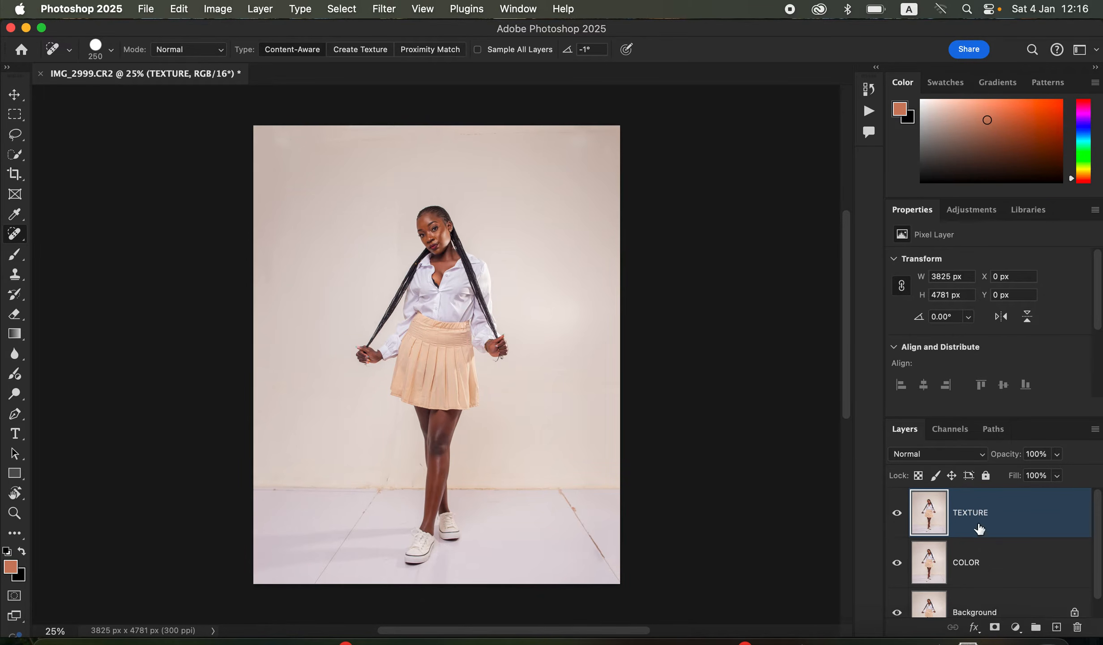
- Hide the TEXTURE layer and apply a Gaussian Blur with a 3.0-pixel radius to the COLOR layer
click(1007, 575)
click(897, 513)
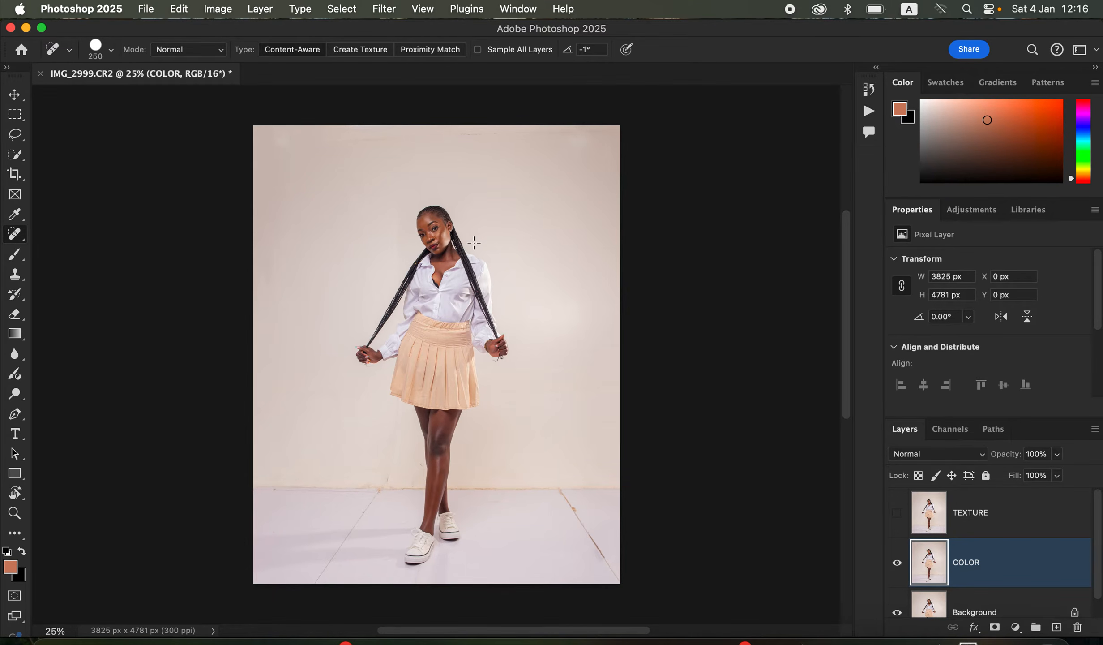
click(384, 10)
mouse_move(442, 187)
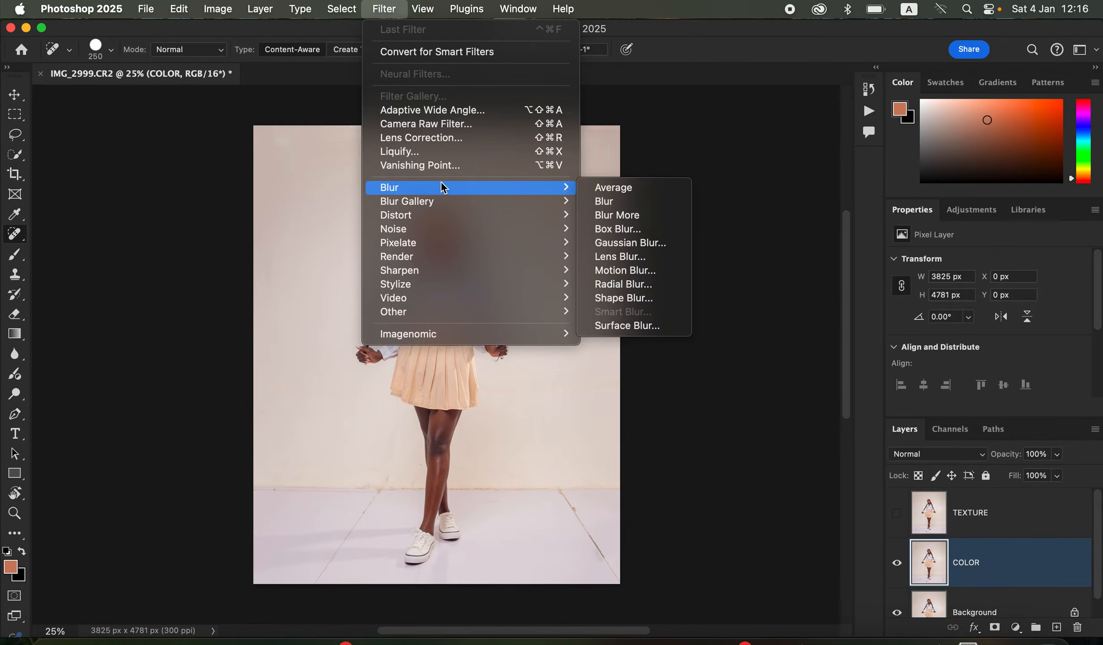
click(630, 242)
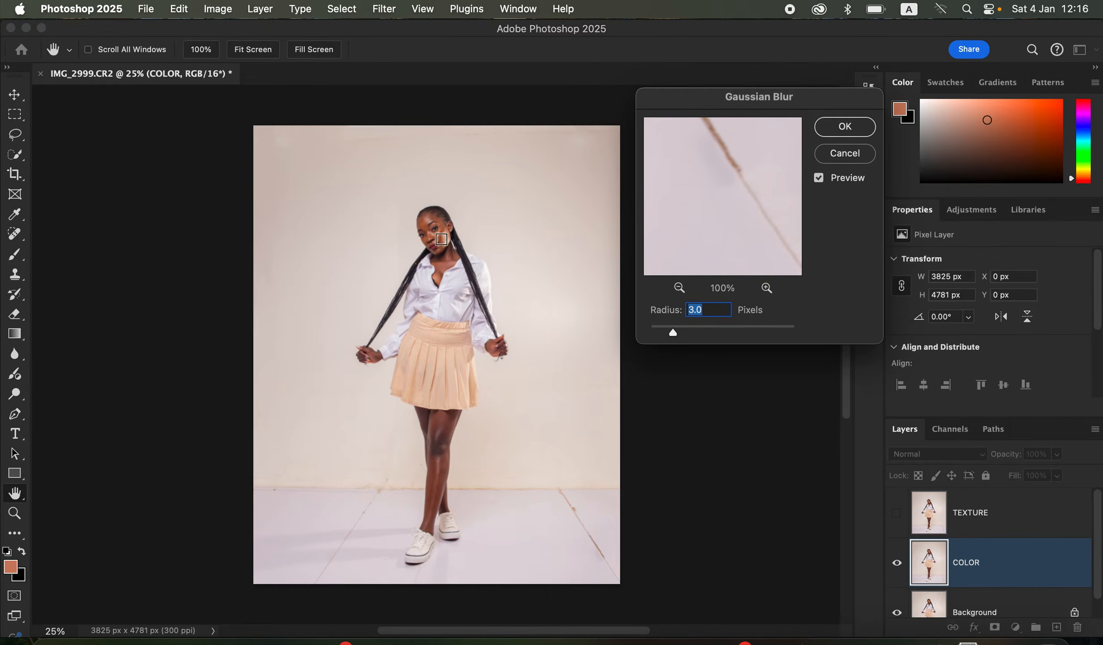
click(433, 227)
drag(670, 332, 650, 333)
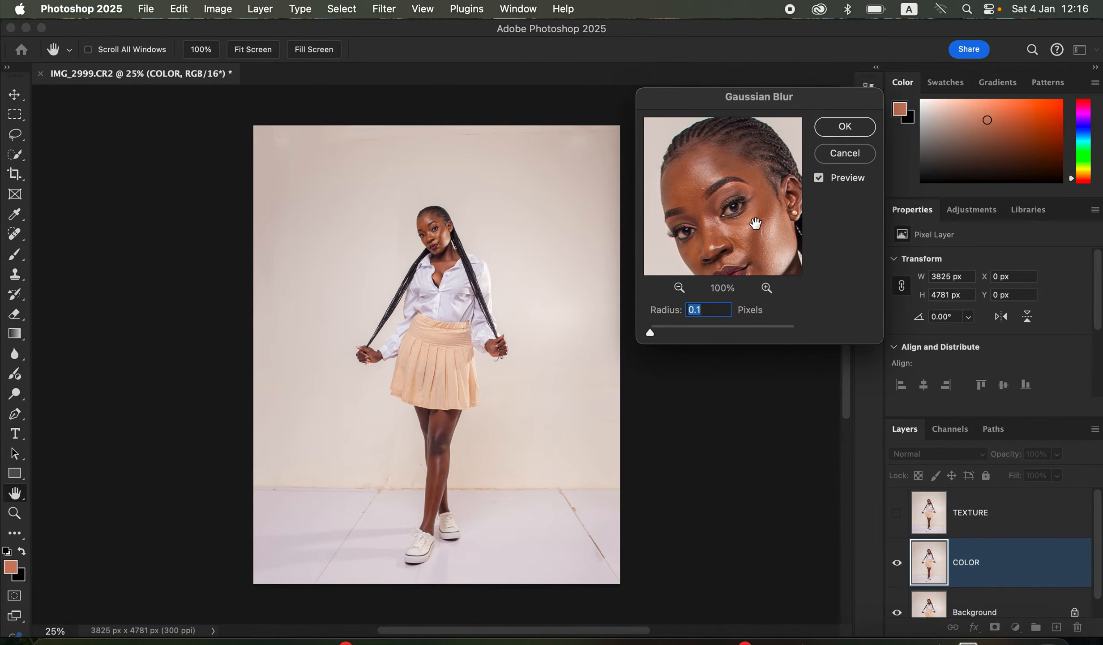
click(767, 289)
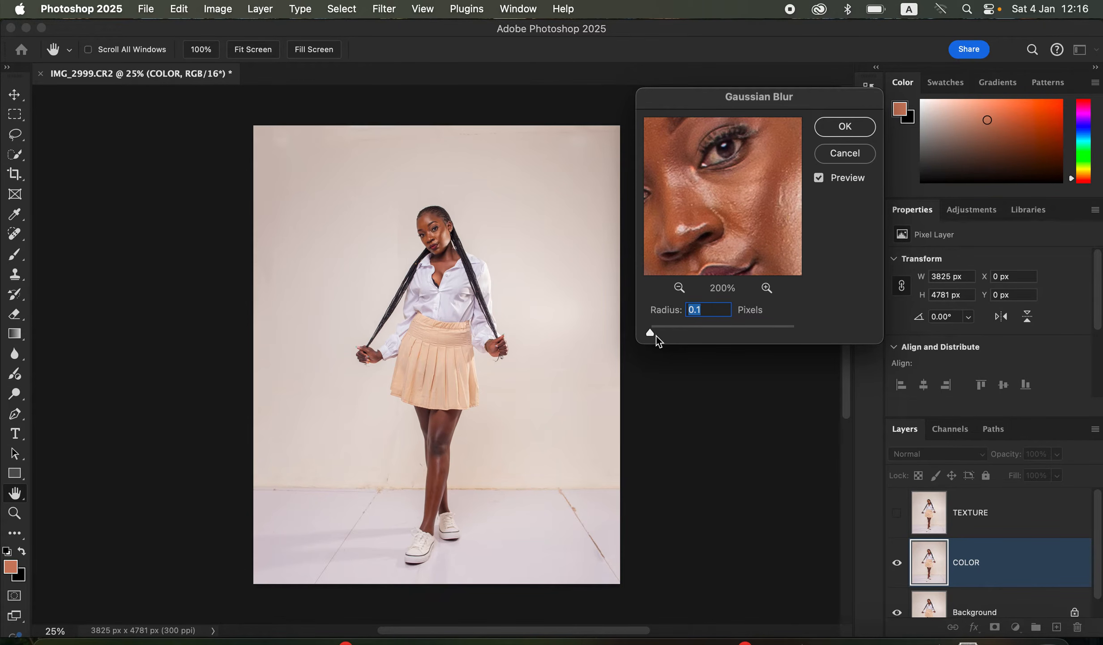
drag(656, 335, 667, 336)
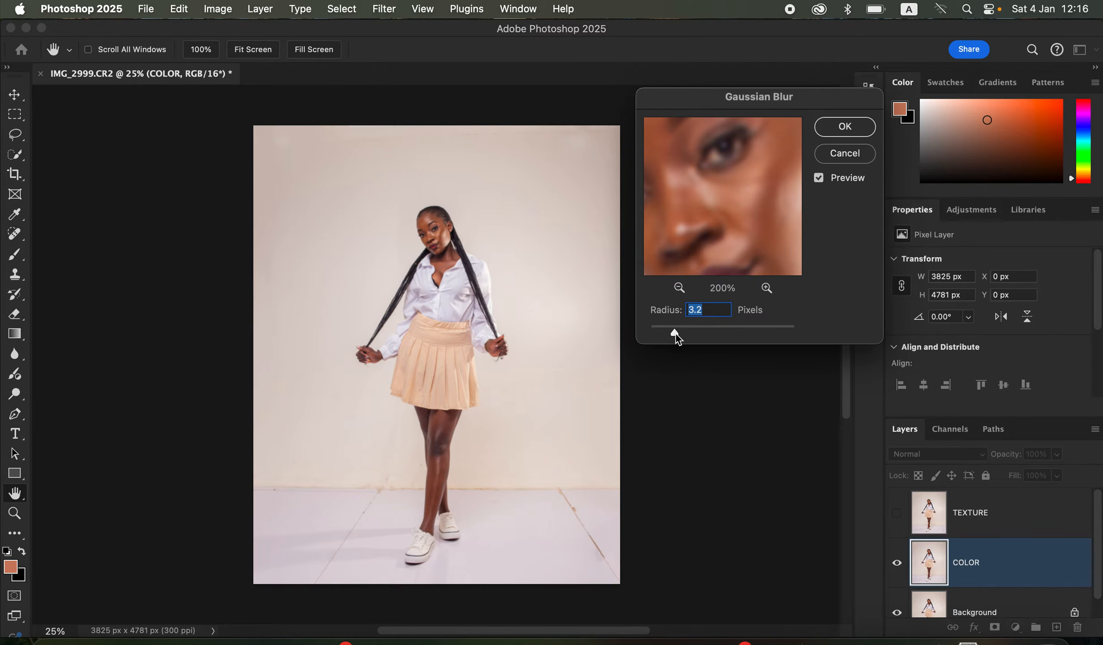
drag(675, 332, 673, 331)
drag(773, 207, 767, 229)
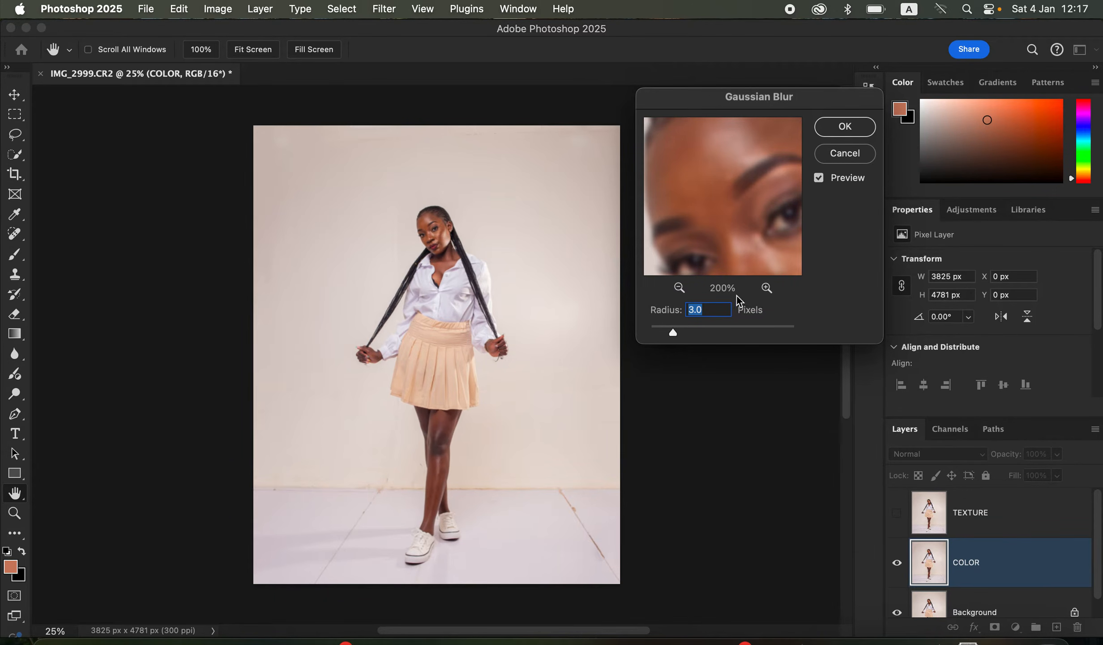
click(845, 127)
- Show the TEXTURE layer and set up Apply Image on it with COLOR as source layer, Add blending, scale 2, offset 0 and Invert on
click(1017, 526)
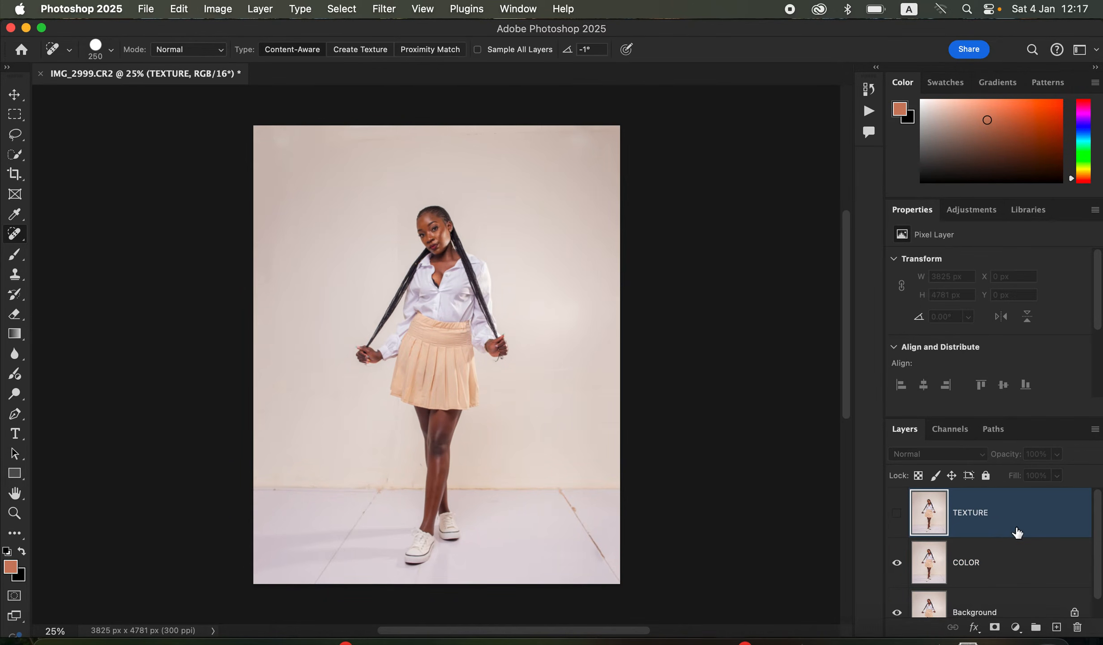
click(897, 519)
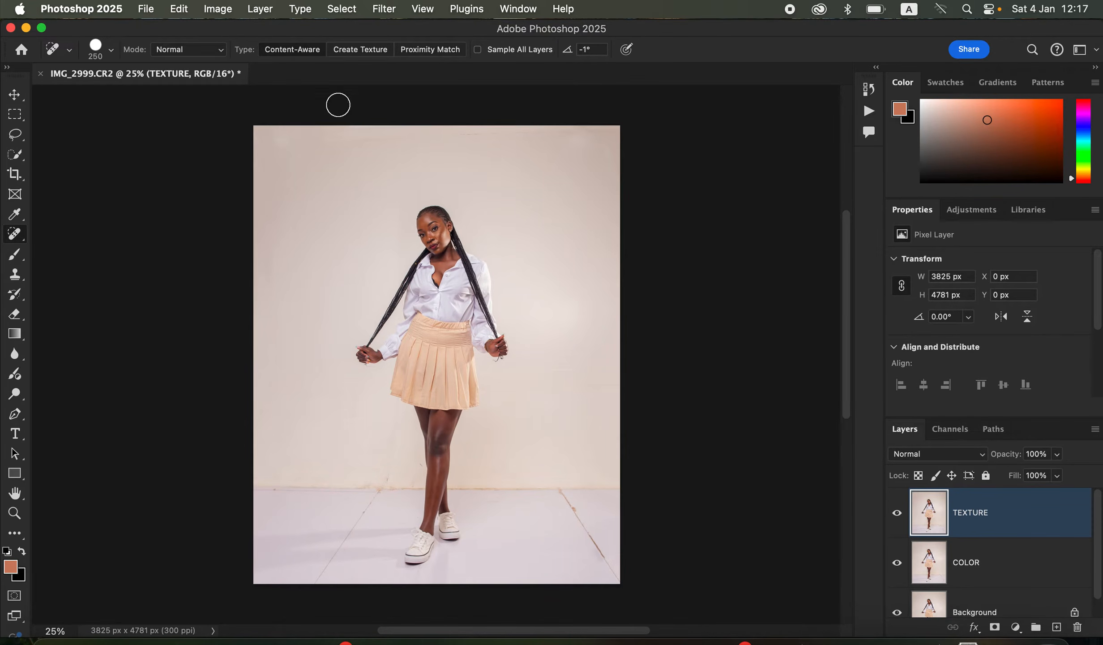
click(220, 9)
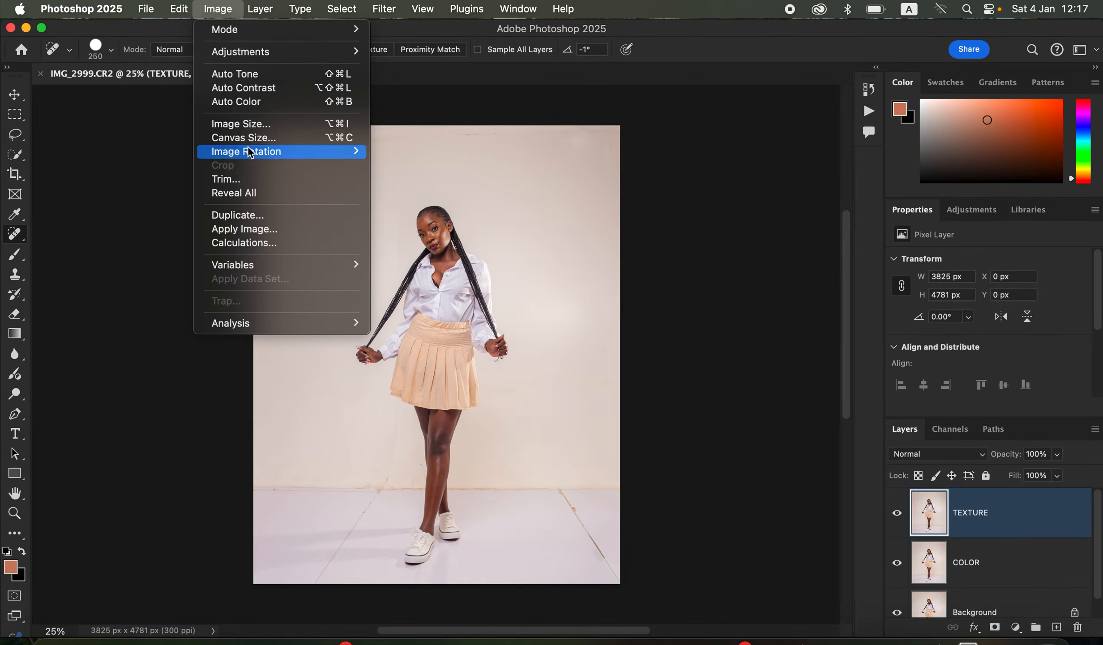
click(259, 228)
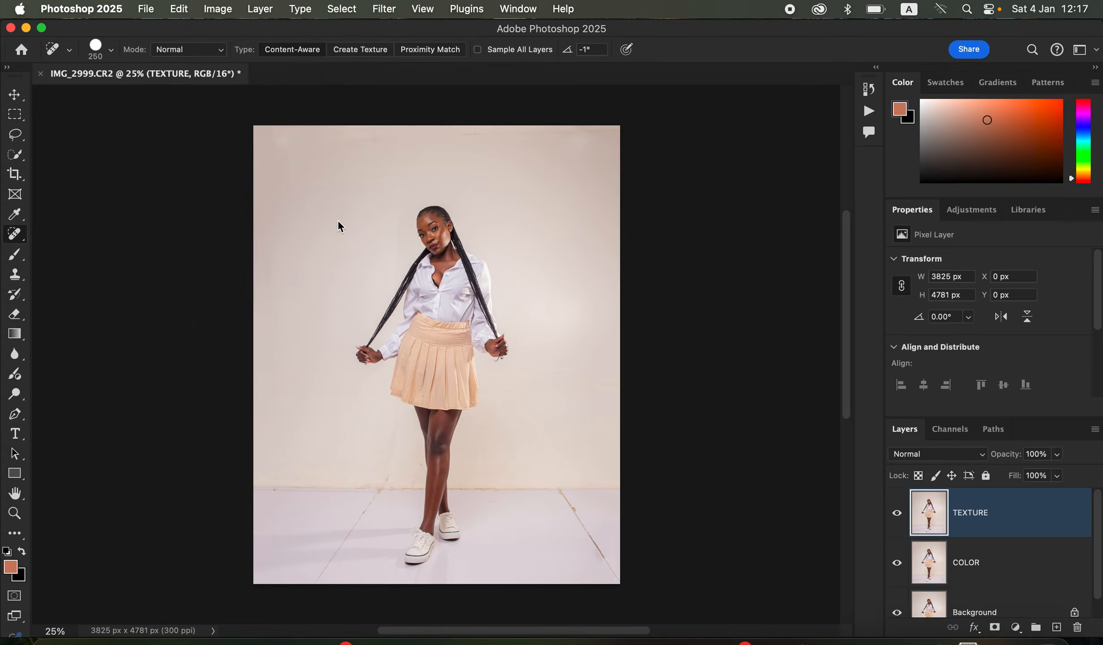
click(605, 165)
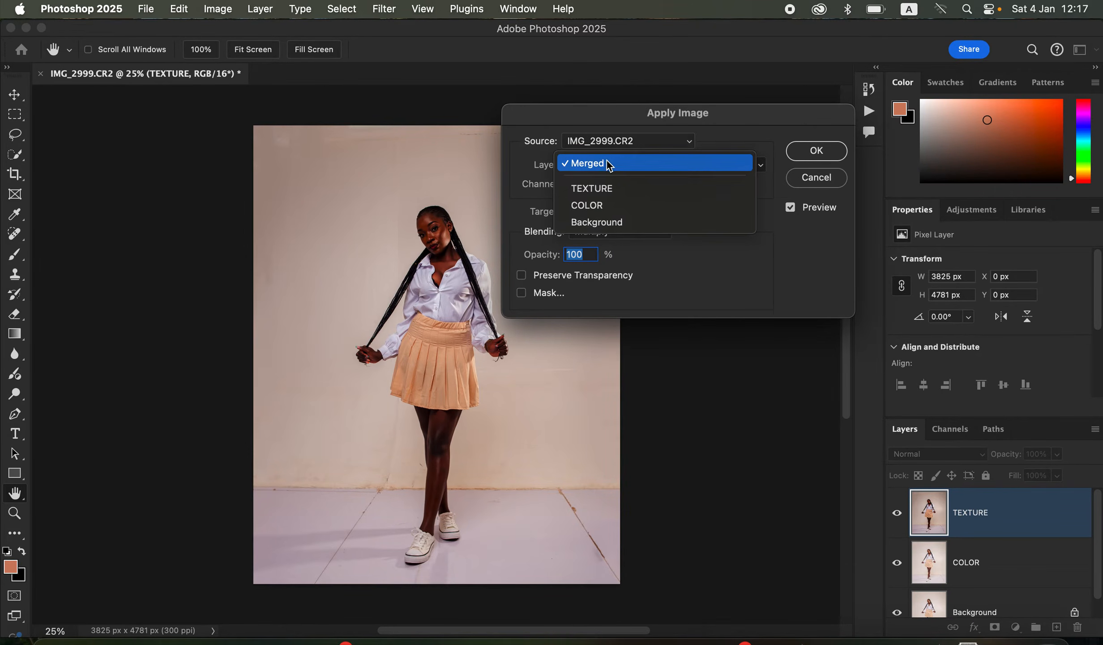
click(618, 204)
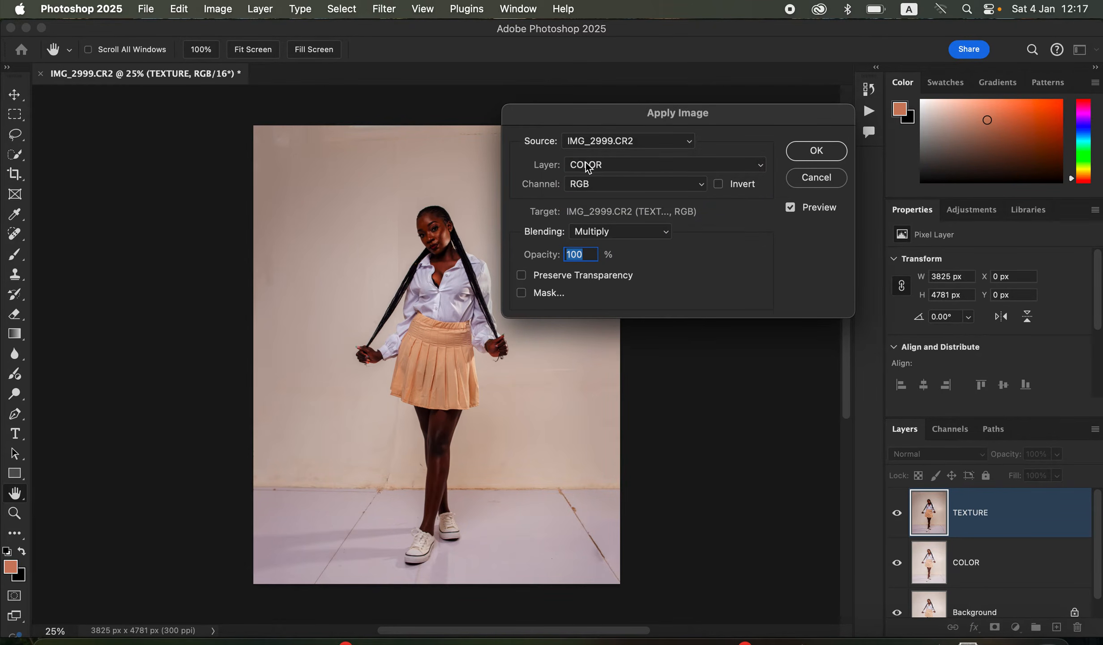
click(617, 234)
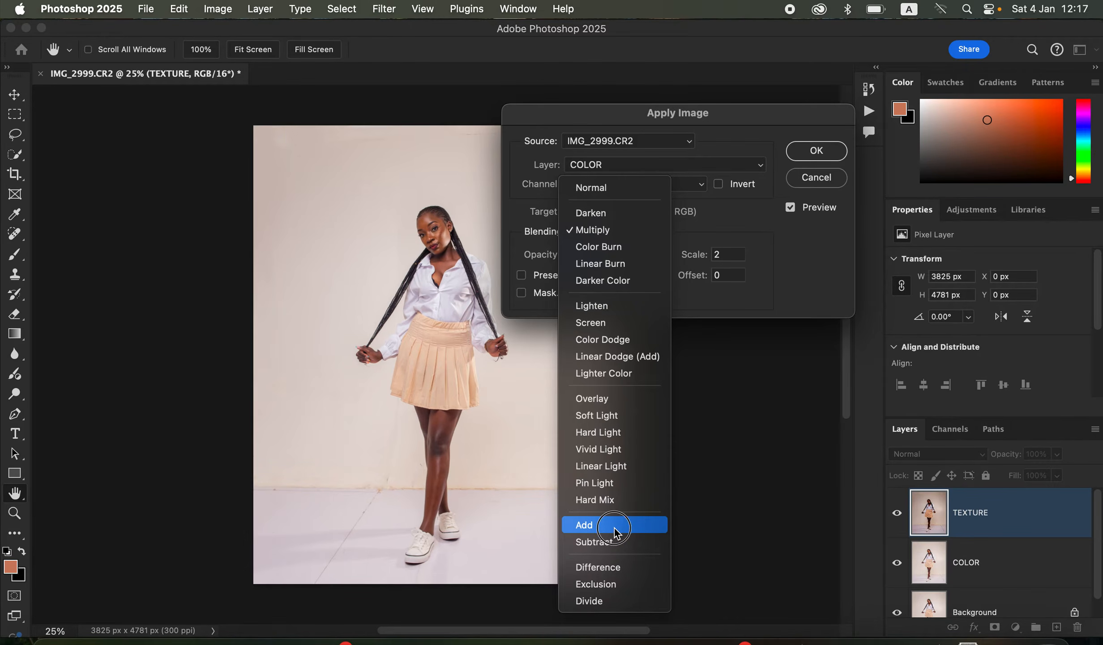
click(616, 529)
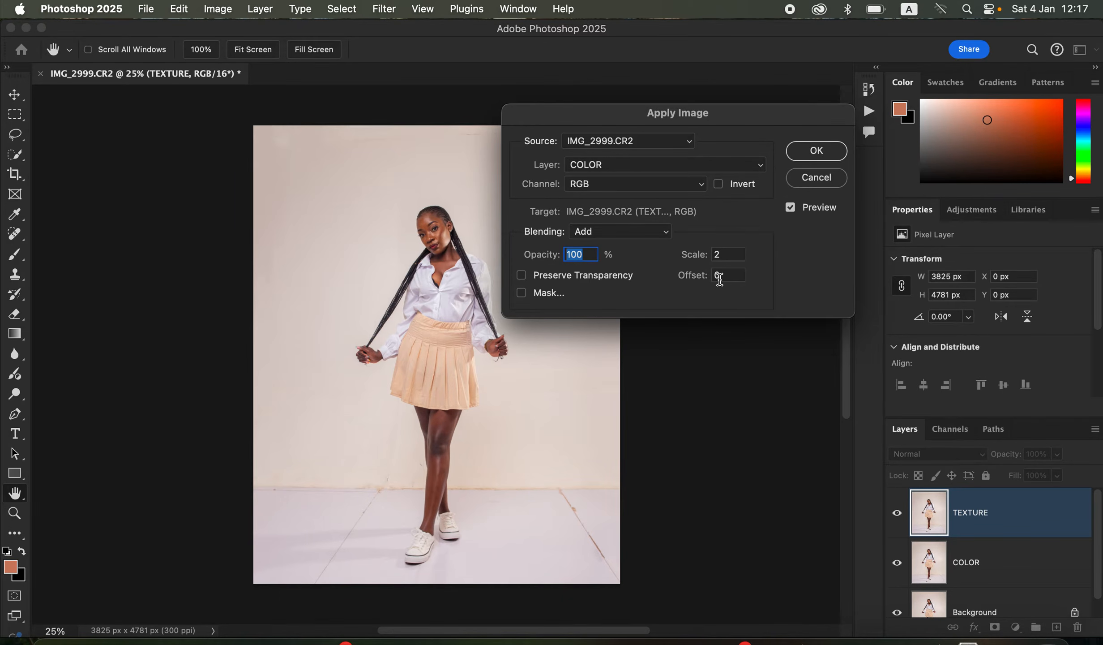
click(719, 185)
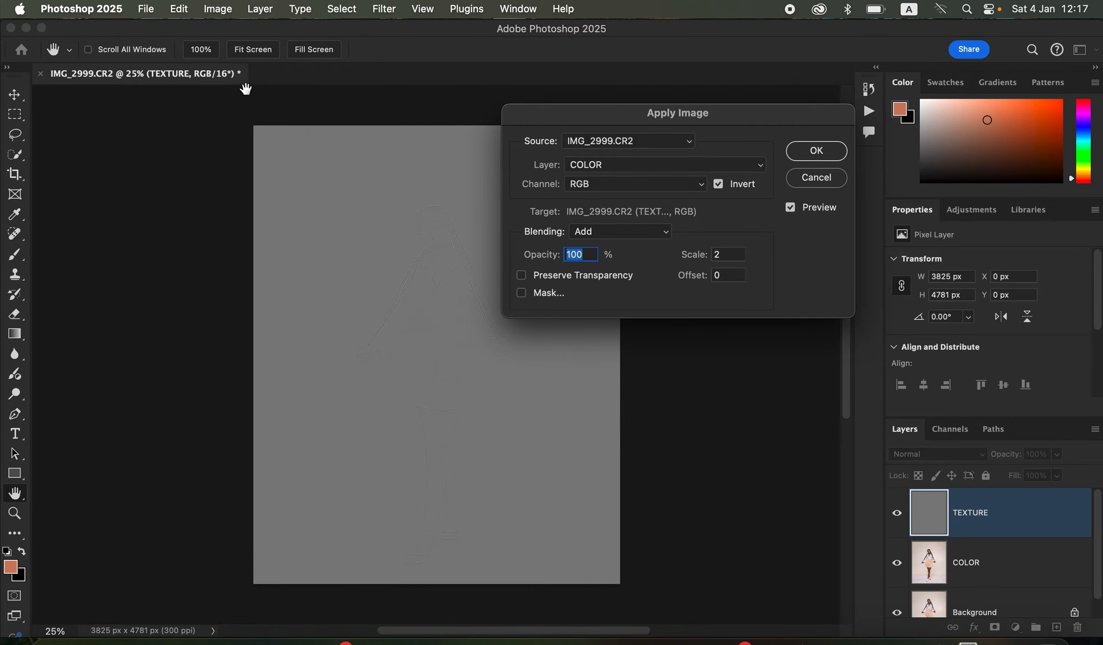
- Try the Subtract blending variant of Apply Image with scale 2, offset 128 and Invert off
click(619, 233)
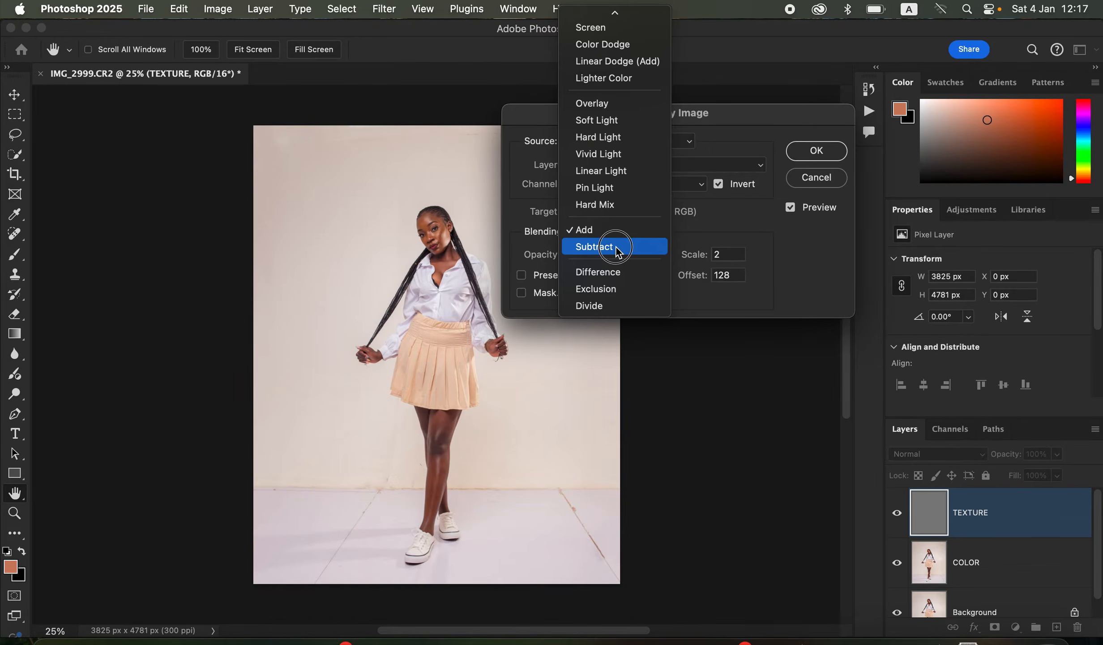
click(618, 252)
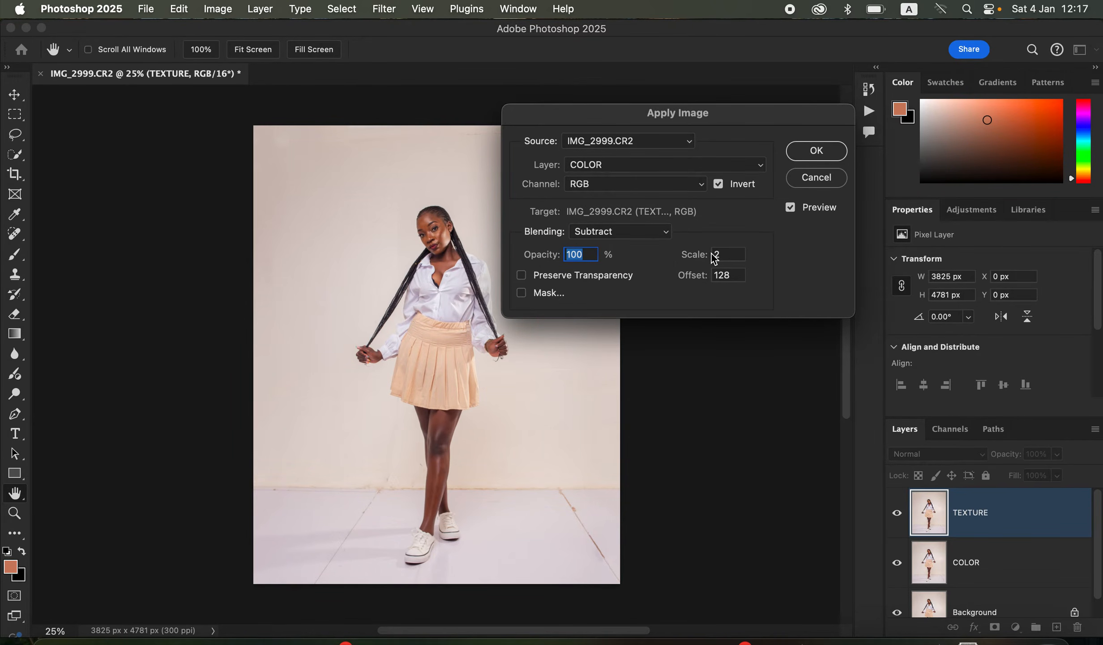
click(719, 185)
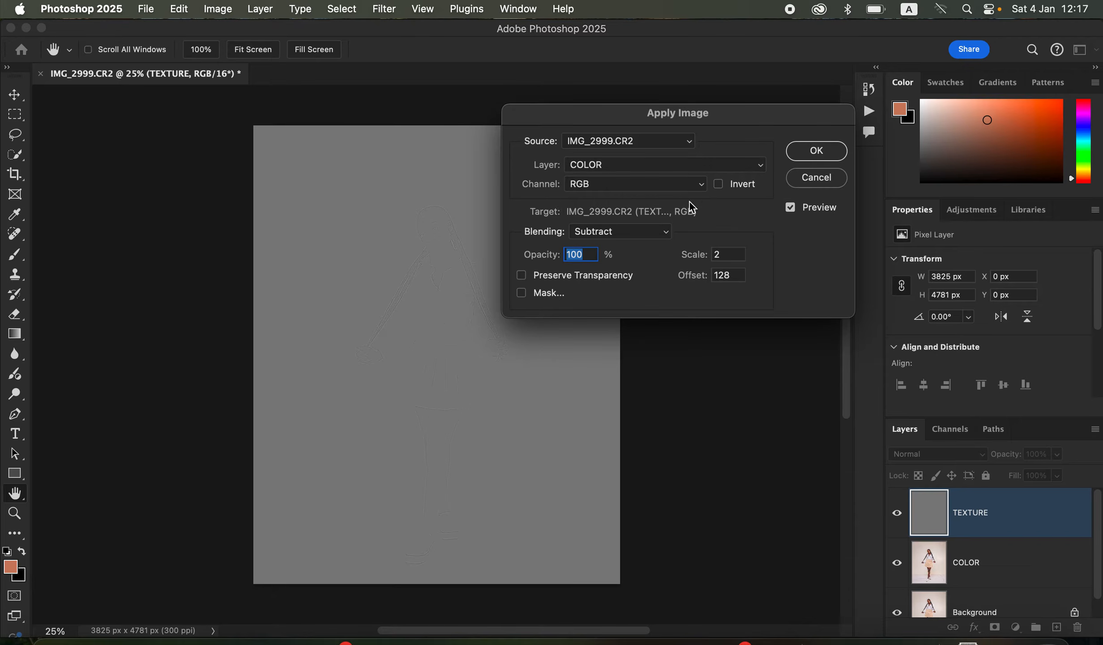
- Return Apply Image to Add blending with Invert on, scale 2 and offset 0, and apply it to the TEXTURE layer
click(666, 233)
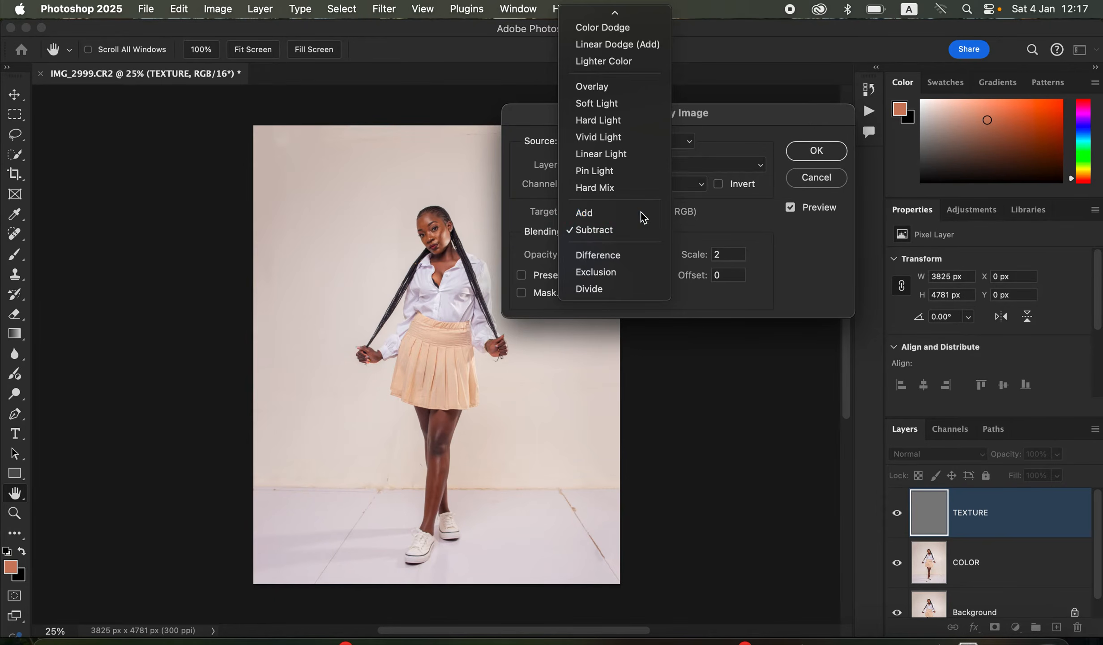
click(641, 215)
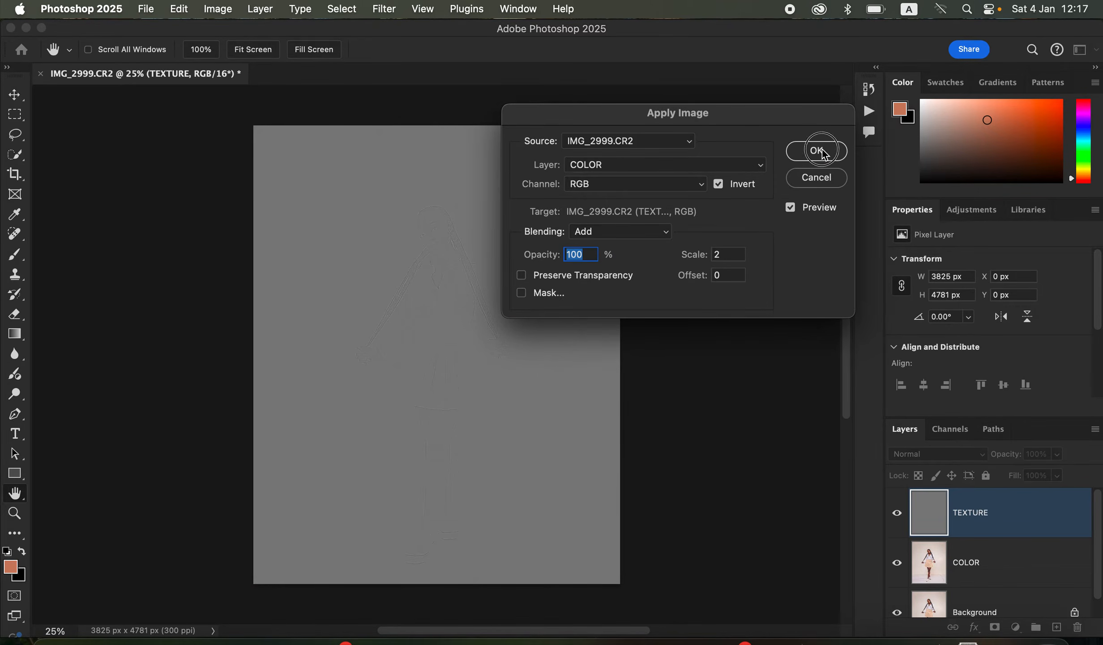
click(817, 151)
- Set the TEXTURE layer's blend mode to Linear Light
key(j)
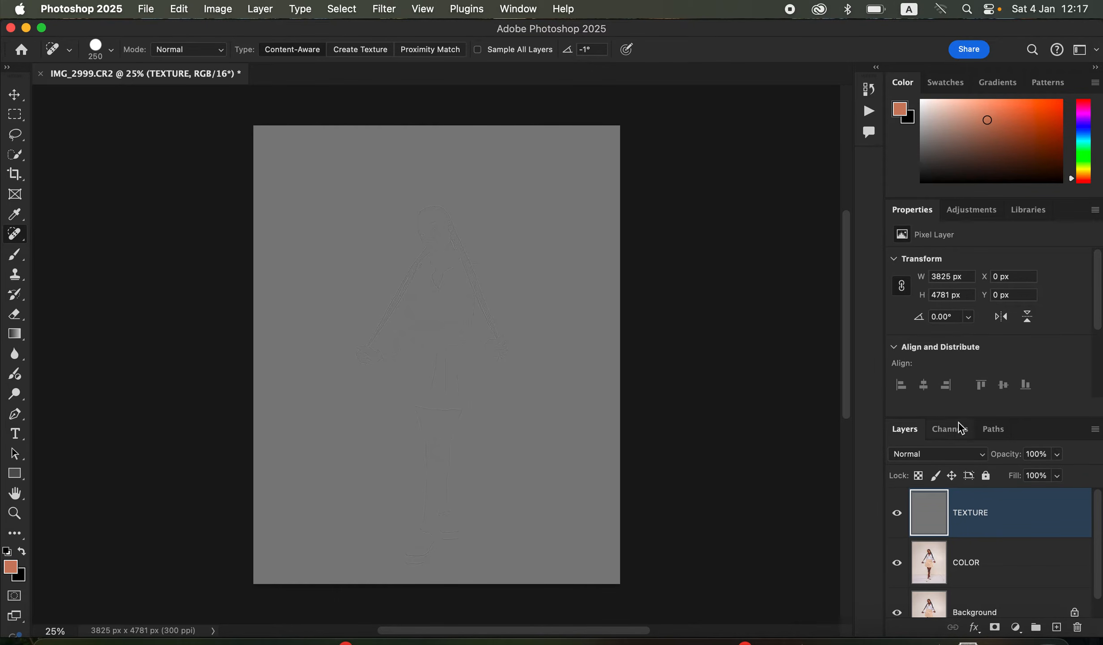
click(958, 456)
scroll(928, 560, down, 3)
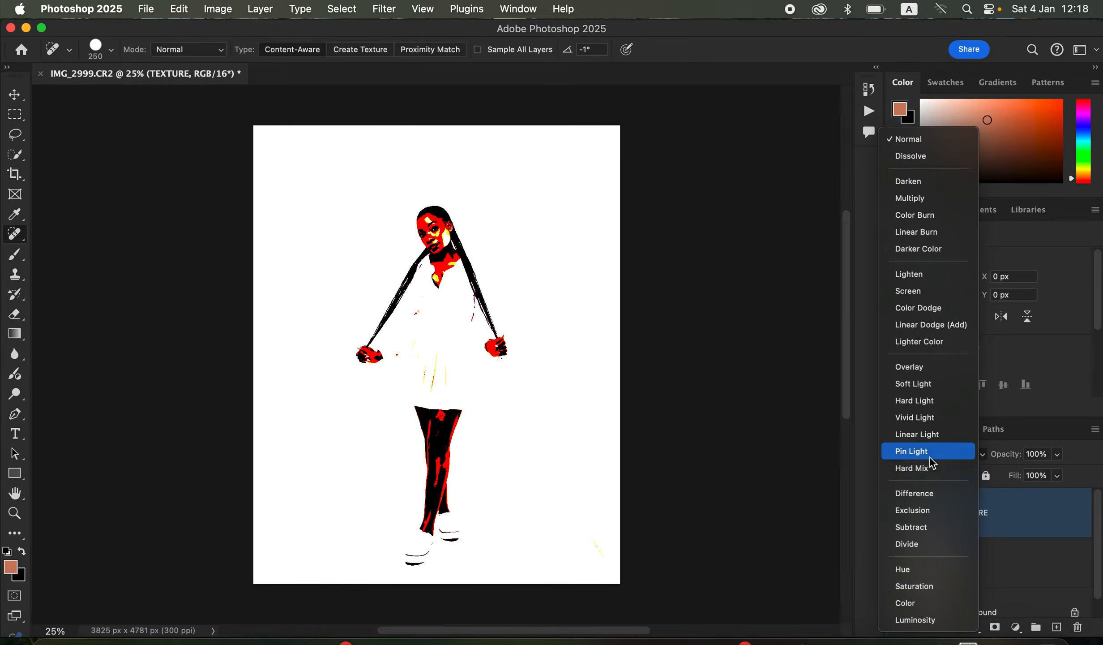
click(935, 441)
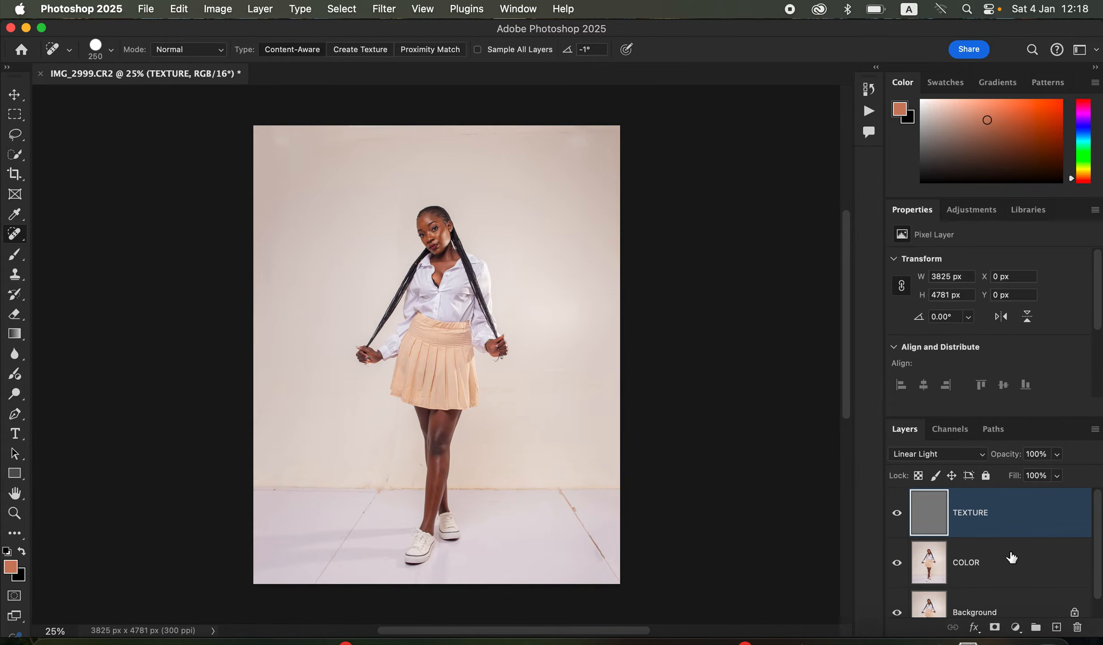
- Group the TEXTURE and COLOR layers together and expand the new group
shift+click(1032, 576)
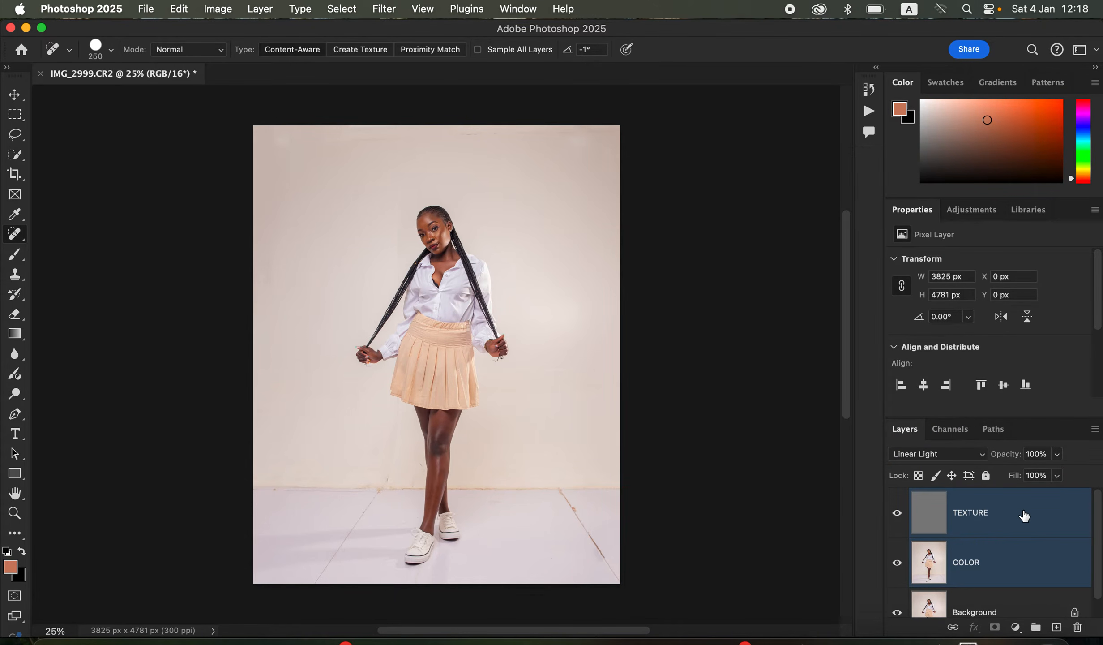
key(super+g)
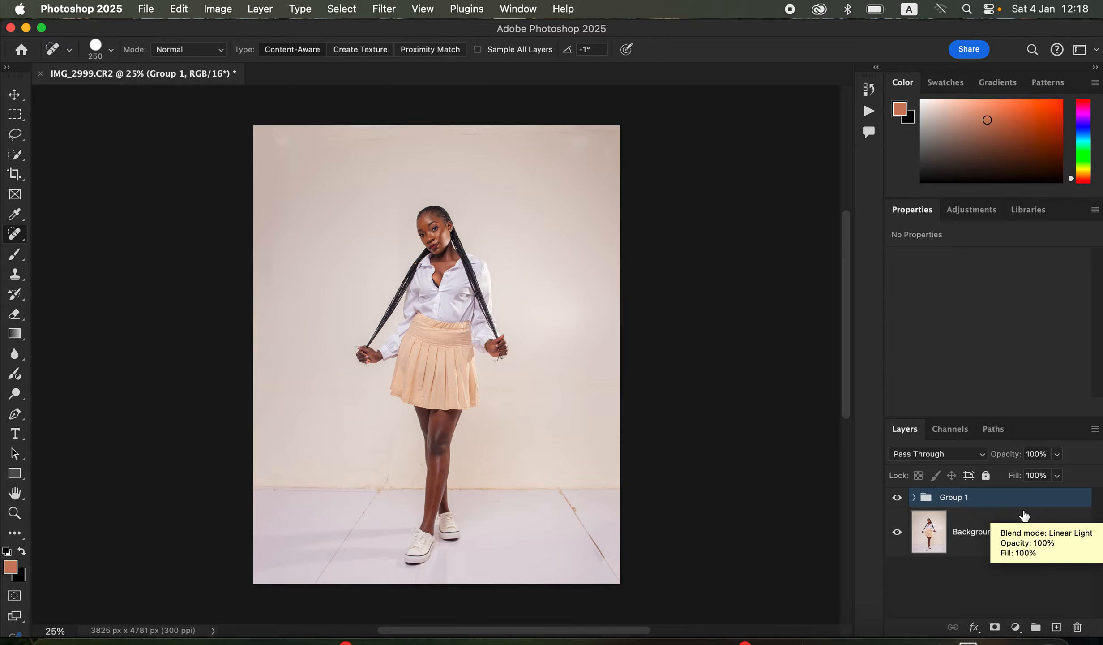
click(916, 502)
- Hide the TEXTURE layer and prepare a cleaned Mixer Brush for working on the COLOR layer
click(995, 589)
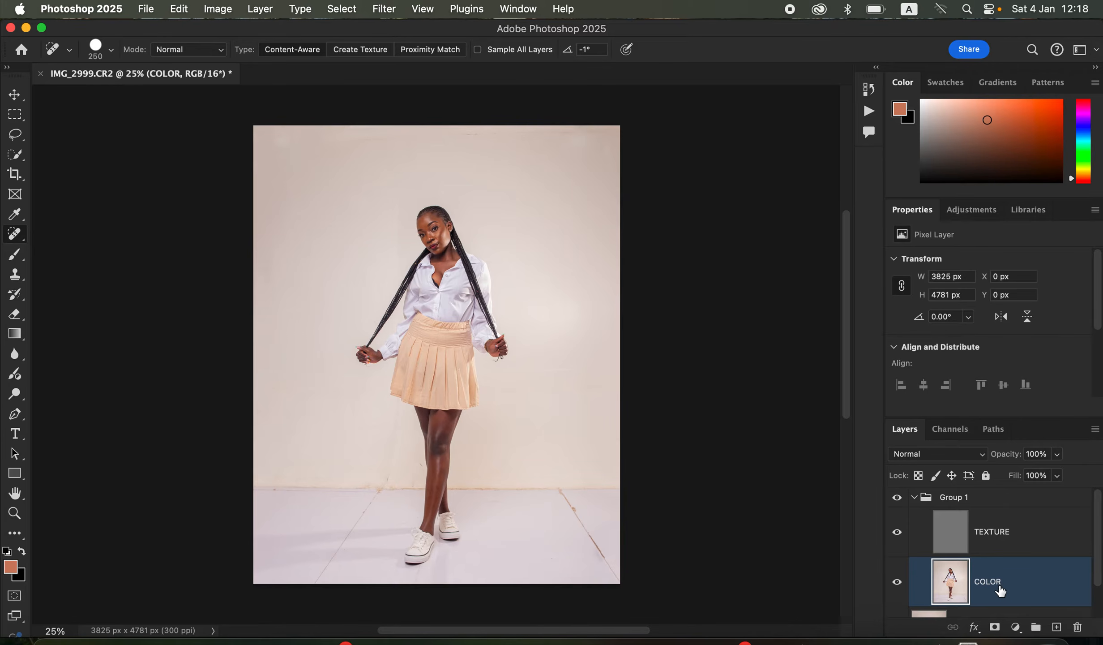
click(901, 537)
click(14, 258)
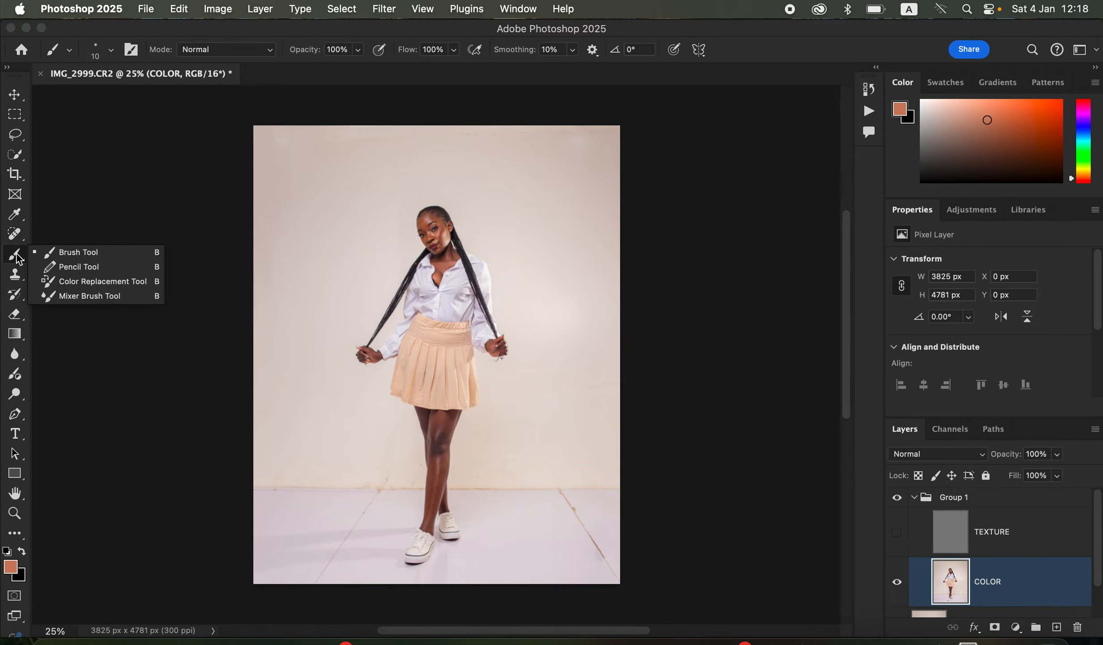
click(84, 296)
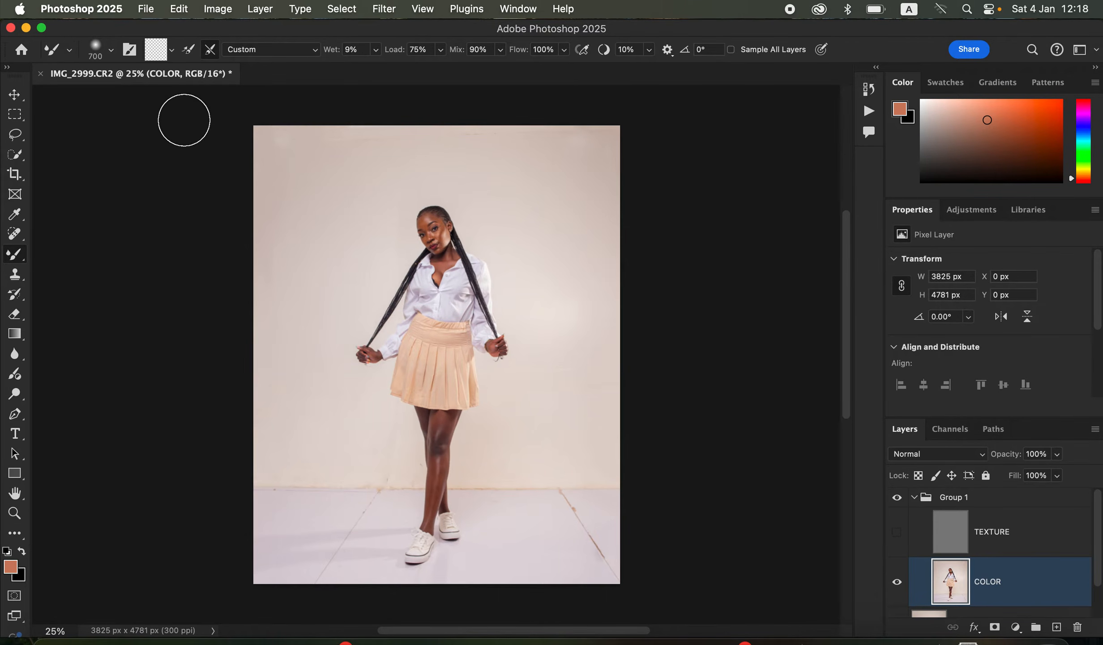
click(172, 49)
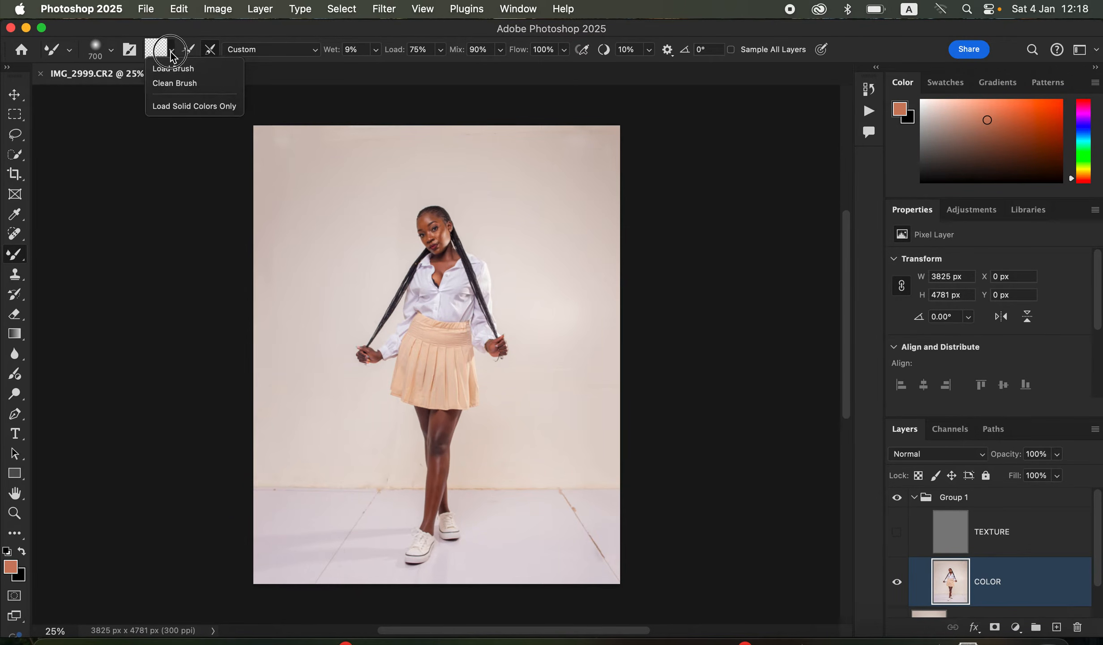
click(171, 83)
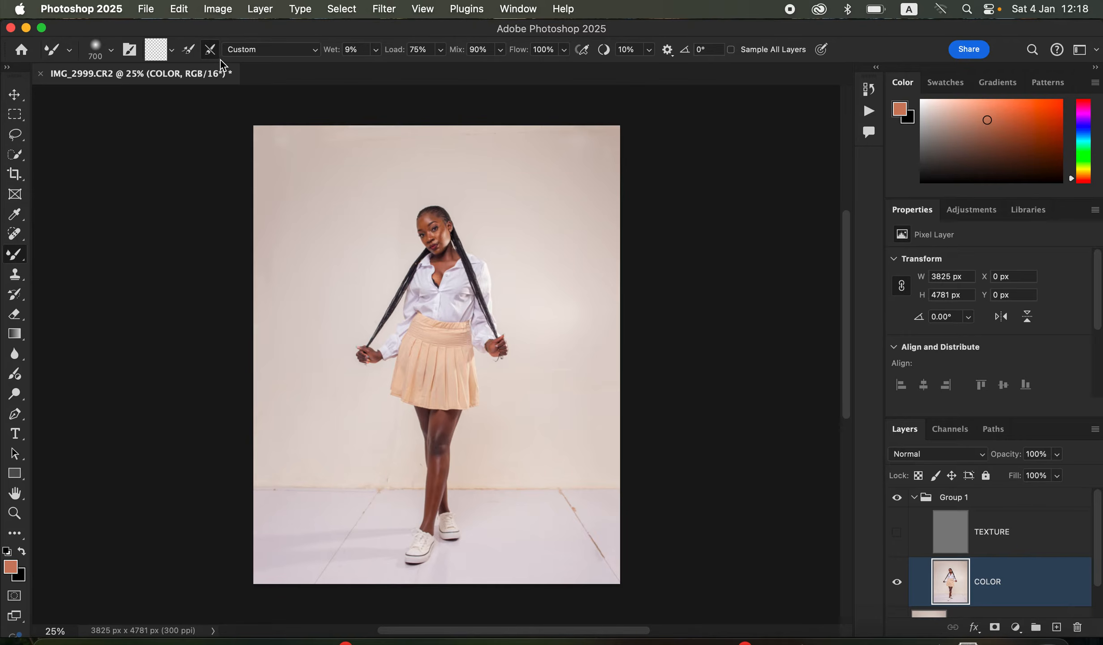
click(209, 48)
- Reduce the Mixer Brush to size 80 and blend the uneven skin tones across the forehead and face on the COLOR layer
key(super+plus)
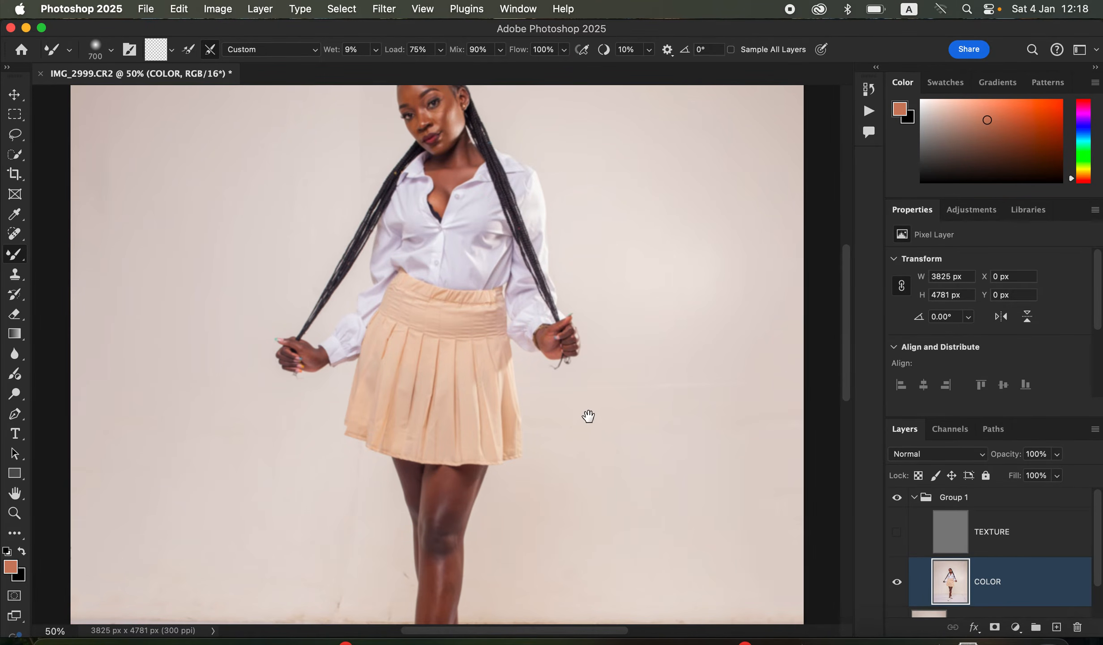
scroll(535, 417, up, 3)
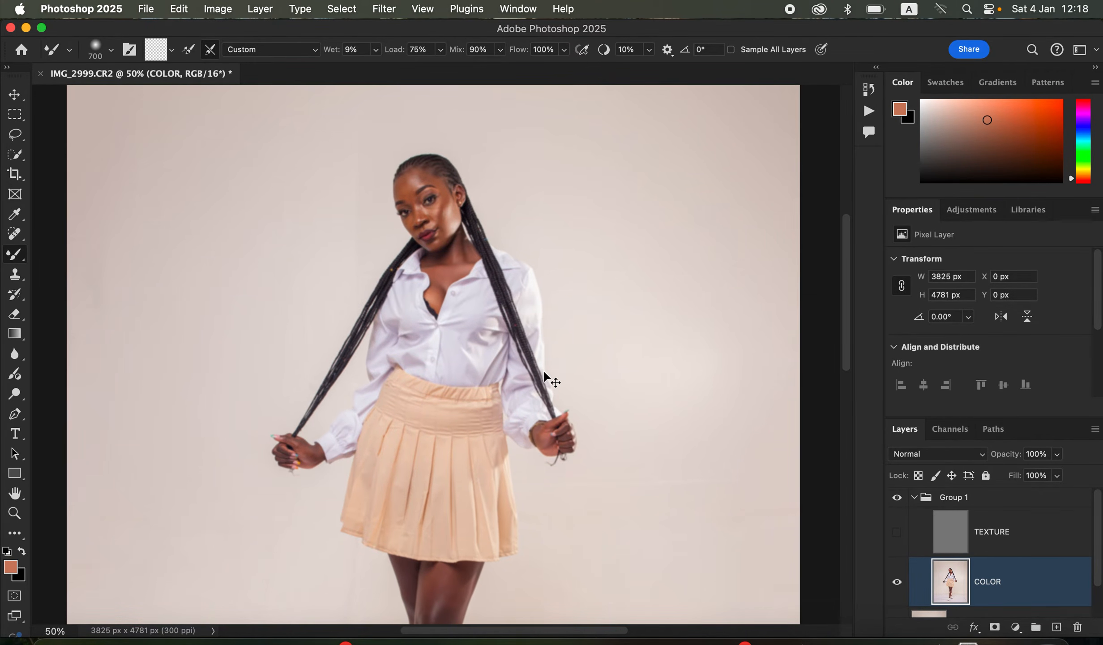
key(super+plus)
key(bracketleft)
key(bracketleft)
key(bracketleft)
key(bracketleft)
key(bracketleft)
key(bracketleft)
key(bracketleft)
key(bracketleft)
key(bracketleft)
key(bracketleft)
key(bracketleft)
key(bracketleft)
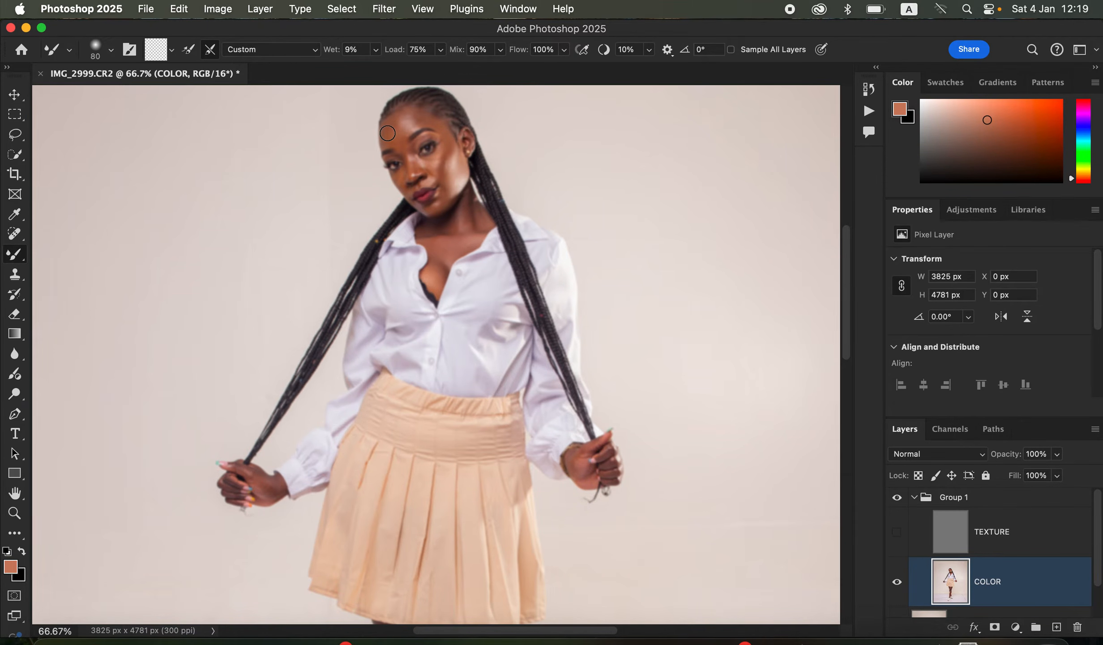
drag(390, 128, 402, 140)
mouse_move(398, 135)
mouse_down()
mouse_move(403, 116)
mouse_move(409, 126)
mouse_move(426, 117)
mouse_move(412, 113)
mouse_move(400, 142)
mouse_move(450, 154)
mouse_move(448, 143)
mouse_move(449, 205)
mouse_move(435, 202)
mouse_up()
mouse_move(414, 160)
mouse_down()
mouse_move(439, 151)
mouse_move(424, 164)
mouse_move(442, 155)
mouse_move(442, 177)
mouse_move(429, 179)
mouse_move(444, 181)
mouse_move(446, 138)
mouse_move(429, 120)
mouse_move(398, 176)
mouse_move(407, 146)
mouse_up()
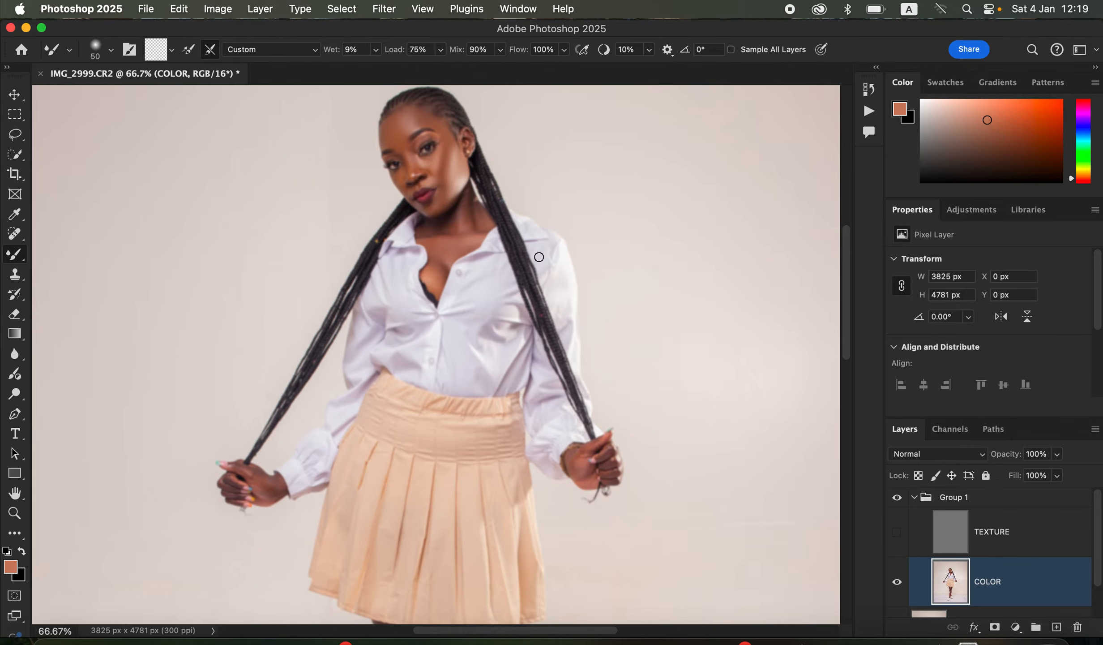
- Blend the uneven skin tones on the neck, chest and both hands with the Mixer Brush on the COLOR layer
drag(462, 213, 461, 231)
mouse_move(442, 231)
mouse_down()
mouse_move(441, 257)
mouse_move(456, 244)
mouse_move(471, 209)
mouse_move(486, 218)
mouse_move(437, 276)
mouse_move(431, 230)
mouse_move(459, 216)
mouse_up()
drag(614, 468, 612, 471)
mouse_move(256, 474)
mouse_down()
mouse_move(231, 479)
mouse_move(232, 490)
mouse_move(282, 479)
mouse_move(252, 492)
mouse_up()
- Blend the uneven skin tones on the legs with the Mixer Brush enlarged to 90, and show the TEXTURE layer again
scroll(598, 313, down, 10)
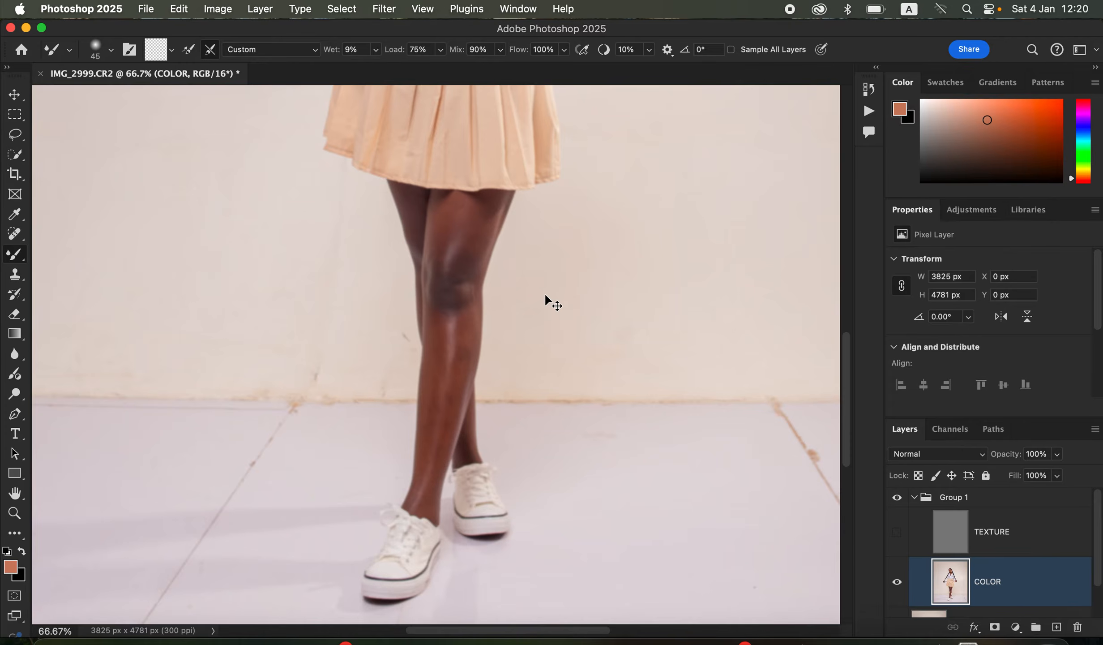
key(super+minus)
key(bracketright)
key(bracketright)
mouse_move(467, 253)
mouse_down()
mouse_move(458, 283)
mouse_move(468, 247)
mouse_move(468, 298)
mouse_move(440, 257)
mouse_move(439, 290)
mouse_move(438, 249)
mouse_move(438, 290)
mouse_move(449, 256)
mouse_move(444, 293)
mouse_move(460, 273)
mouse_move(461, 315)
mouse_move(448, 320)
mouse_move(424, 451)
mouse_move(434, 451)
mouse_move(448, 321)
mouse_move(461, 310)
mouse_move(459, 342)
mouse_move(437, 288)
mouse_move(444, 320)
mouse_move(476, 241)
mouse_move(443, 253)
mouse_move(450, 271)
mouse_move(438, 253)
mouse_move(462, 300)
mouse_up()
mouse_move(452, 375)
mouse_down()
mouse_move(439, 409)
mouse_move(433, 350)
mouse_move(435, 424)
mouse_move(449, 385)
mouse_move(452, 430)
mouse_move(417, 246)
mouse_move(468, 244)
mouse_move(451, 308)
mouse_move(431, 301)
mouse_move(463, 315)
mouse_move(445, 323)
mouse_move(468, 275)
mouse_move(454, 243)
mouse_move(483, 251)
mouse_move(499, 222)
mouse_up()
click(899, 533)
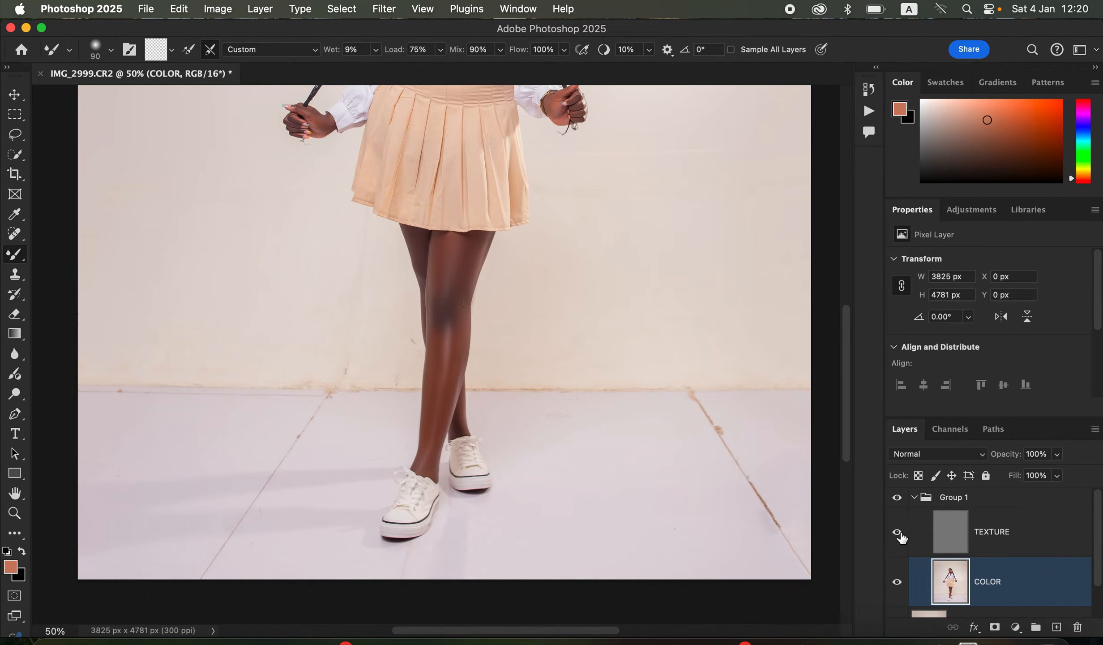
- Compare the portrait before and after the skin retouch by toggling the visibility of Group 1
click(898, 500)
click(900, 501)
click(902, 502)
click(902, 502)
key(super+minus)
key(super+minus)
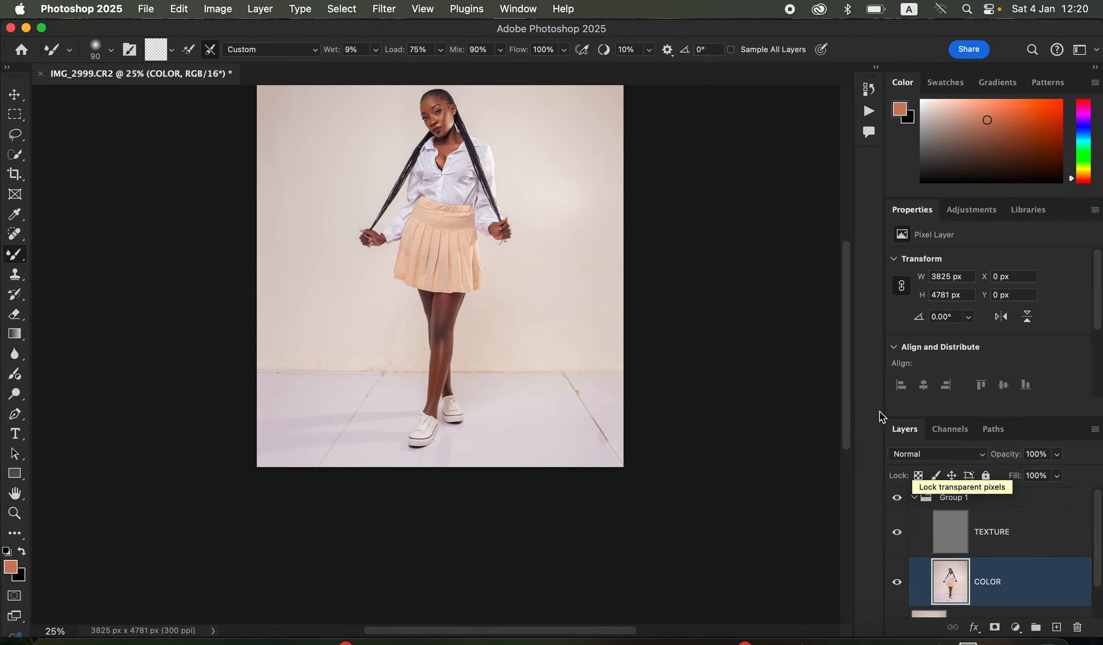
click(903, 498)
click(904, 499)
click(904, 498)
click(906, 498)
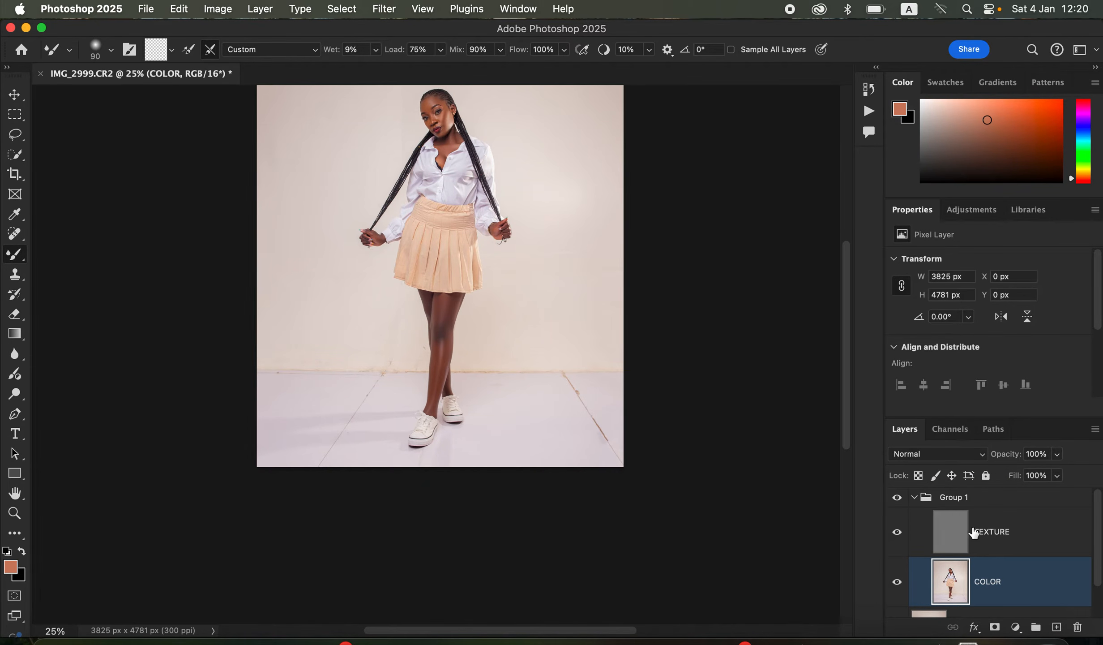
- Select the TEXTURE layer and activate the Clone Stamp tool, keeping its sample source at Current Layer
click(1026, 546)
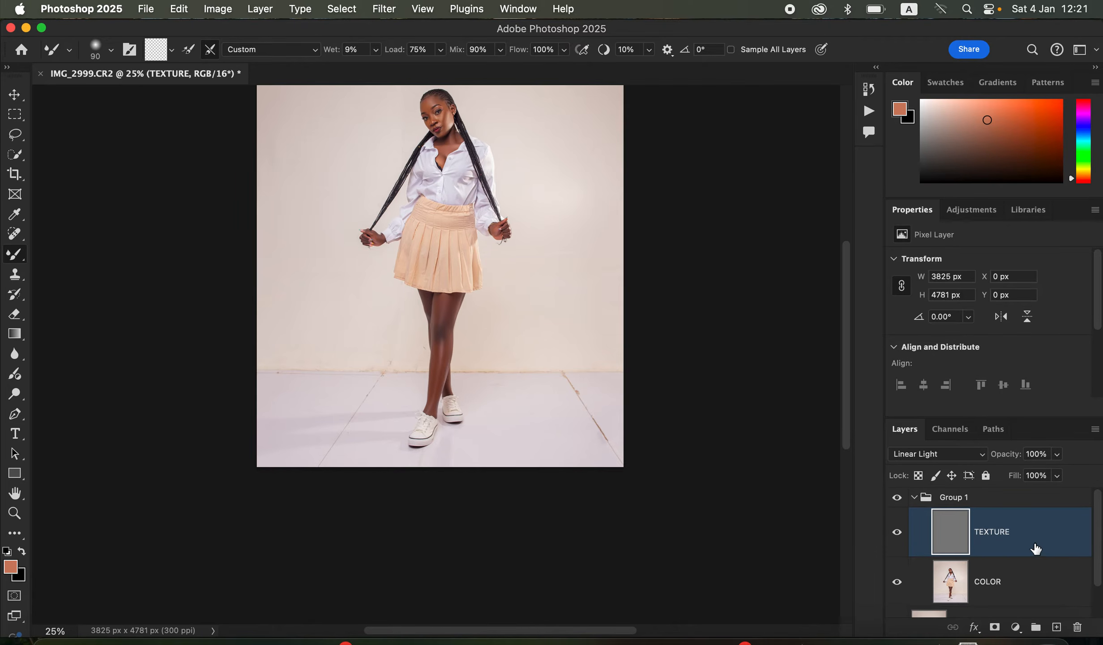
click(22, 282)
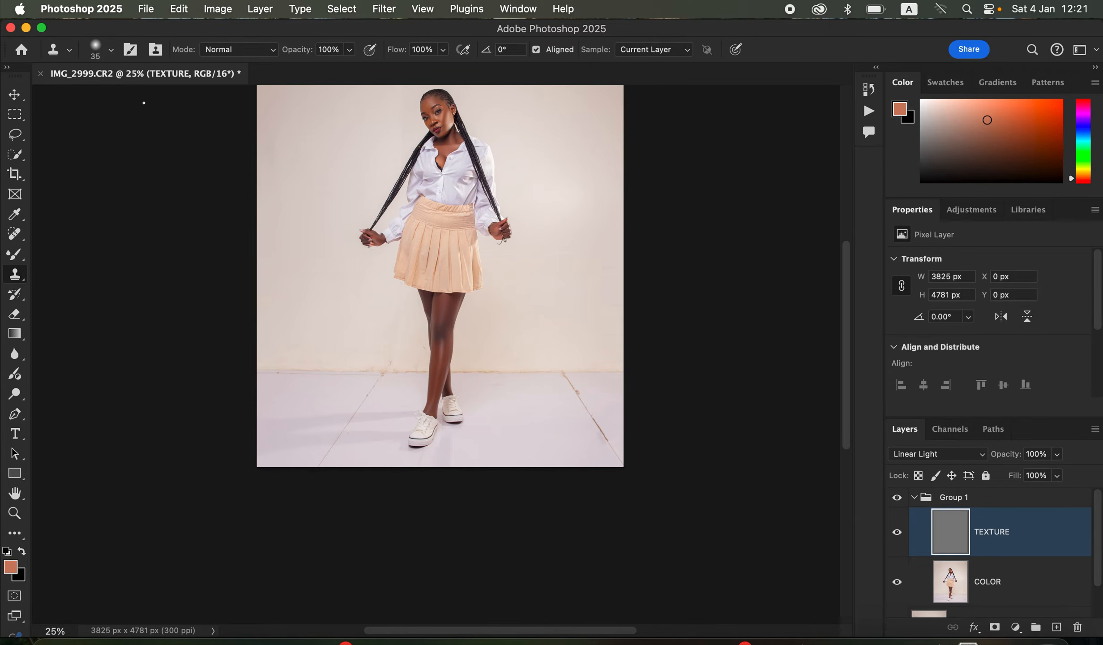
click(114, 51)
click(111, 51)
click(647, 53)
click(650, 49)
- Clone clean skin texture over the marks on the front knee with a size 25 Clone Stamp on the TEXTURE layer
key(super+equal)
key(super+equal)
key(super+equal)
key(super+equal)
key(super+equal)
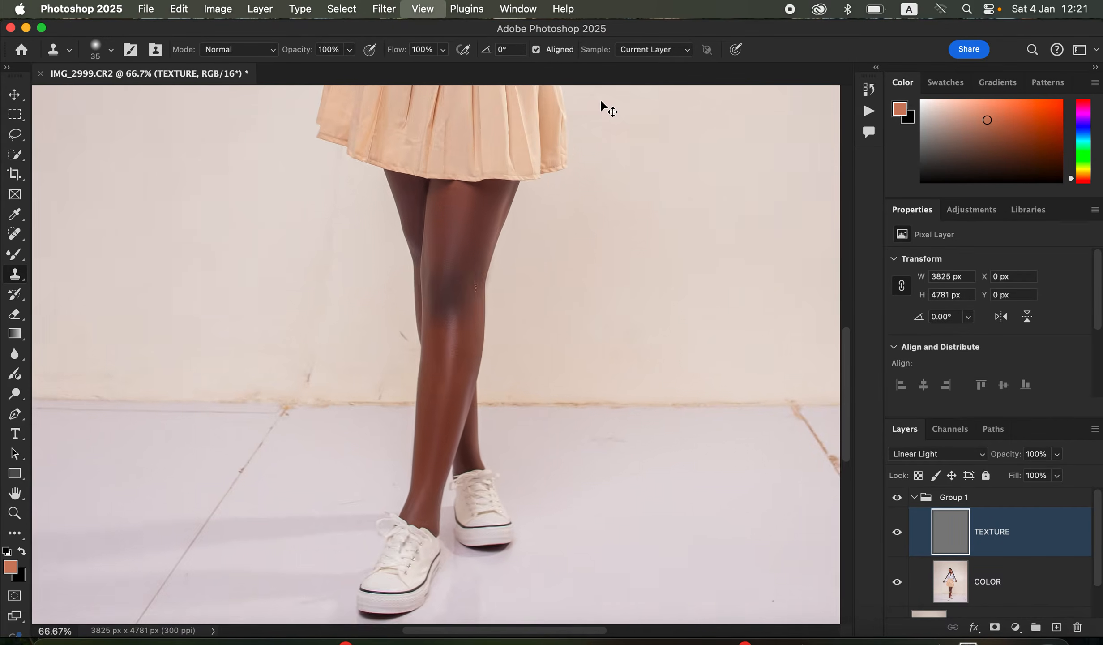
drag(616, 280, 572, 413)
mouse_move(518, 292)
mouse_down()
mouse_move(498, 280)
mouse_move(506, 292)
mouse_up()
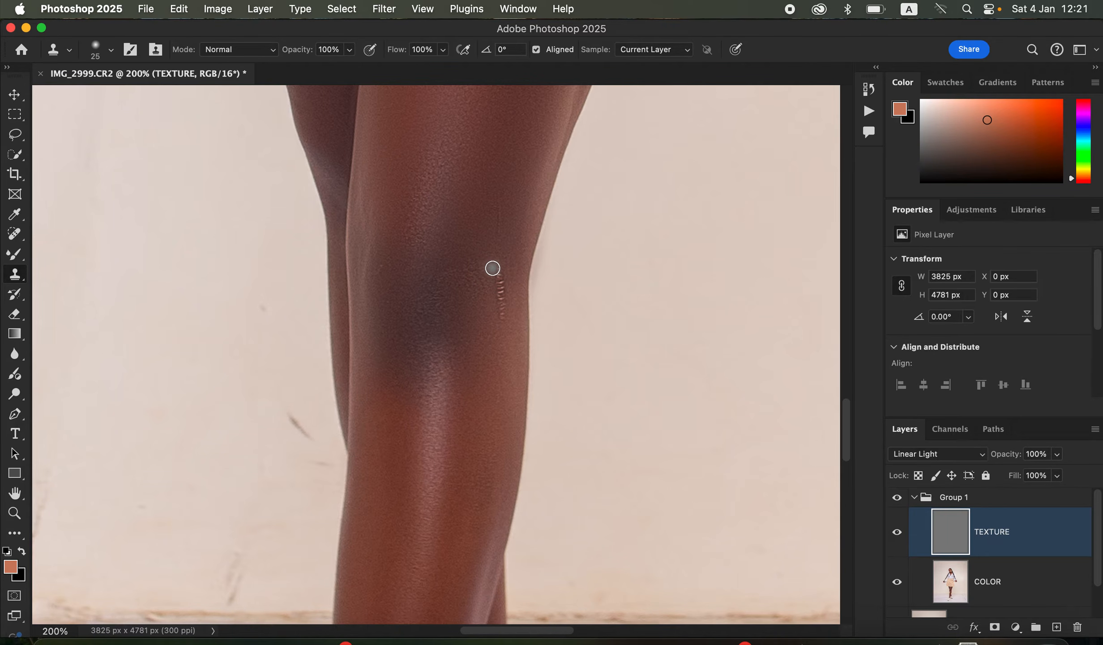
mouse_move(502, 294)
mouse_down()
mouse_move(500, 315)
mouse_move(501, 275)
mouse_up()
alt+click(496, 223)
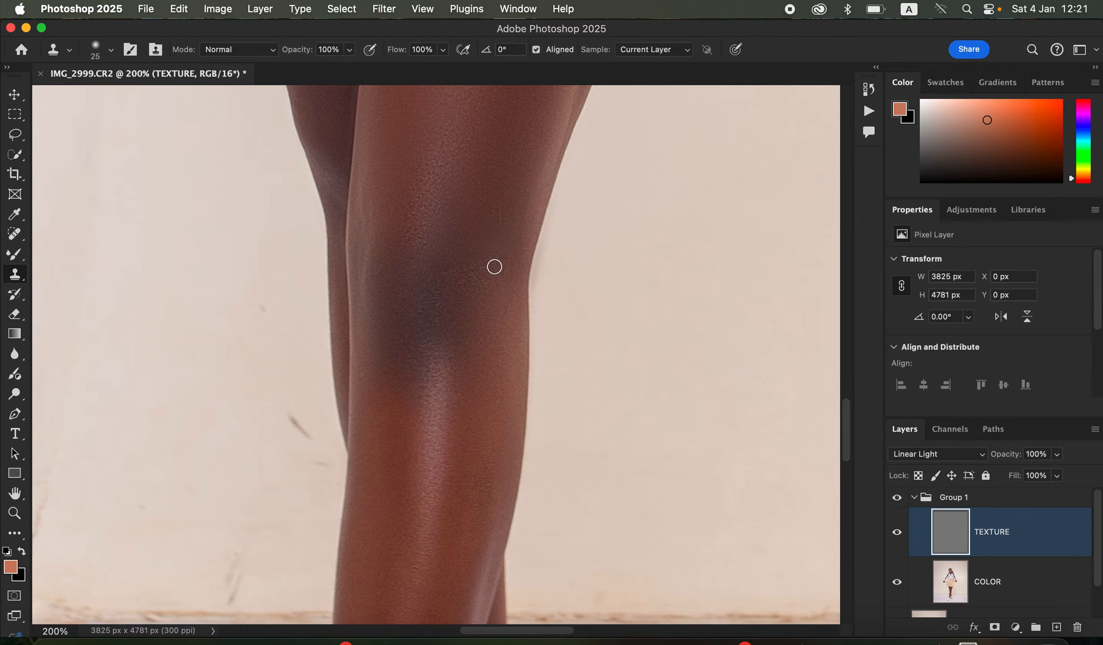
alt+click(484, 227)
drag(495, 208, 488, 221)
alt+click(467, 242)
click(473, 265)
alt+click(498, 242)
click(500, 266)
alt+click(498, 237)
drag(500, 278, 508, 308)
- Clone clean skin texture over the blemishes on the cheek beside the eye on the TEXTURE layer
scroll(559, 226, up, 15)
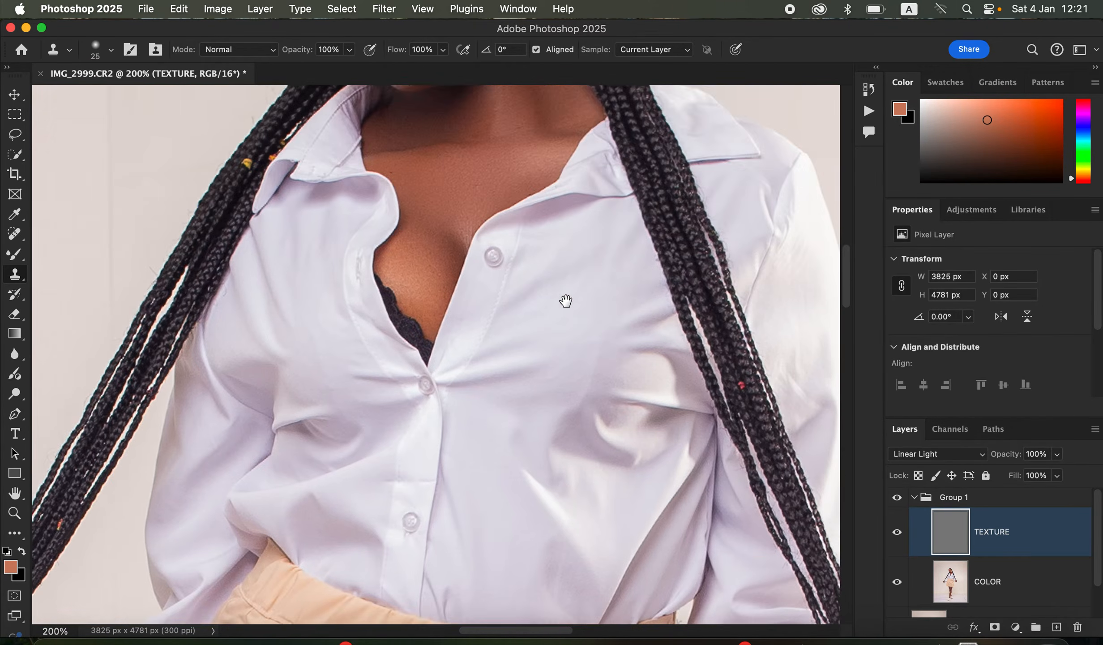
scroll(565, 306, up, 10)
alt+click(455, 231)
mouse_move(451, 243)
mouse_down()
mouse_move(464, 272)
mouse_move(463, 239)
mouse_move(468, 257)
mouse_move(452, 270)
mouse_move(445, 246)
mouse_move(455, 264)
mouse_move(427, 291)
mouse_move(415, 284)
mouse_move(426, 289)
mouse_move(430, 232)
mouse_up()
alt+click(453, 230)
alt+click(463, 242)
alt+click(456, 263)
alt+click(424, 248)
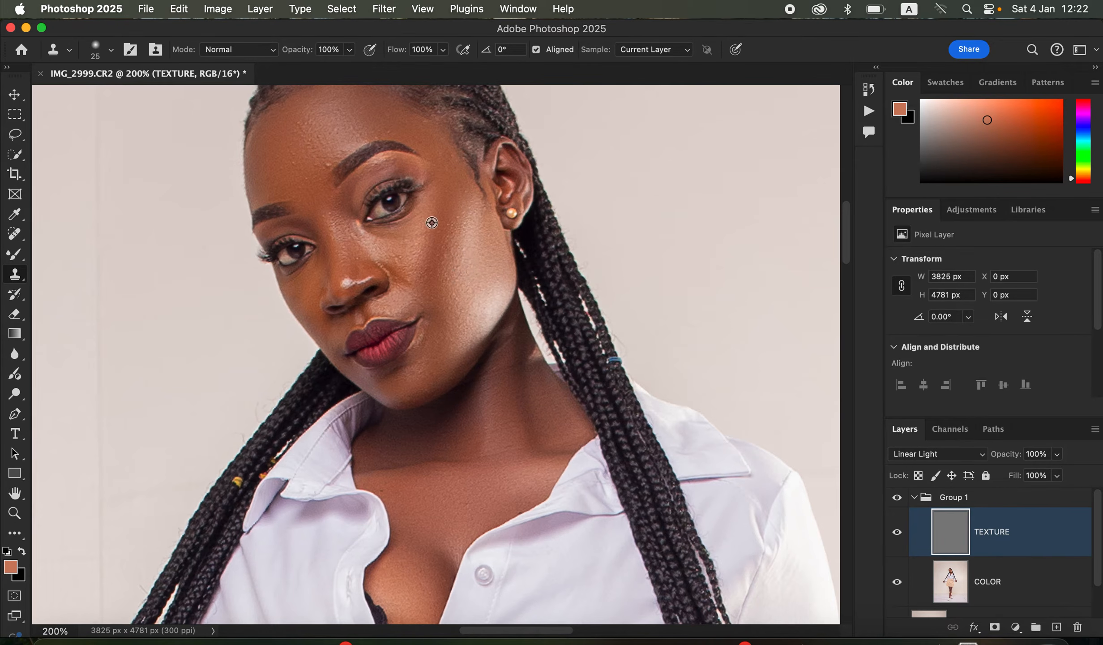
- Clone smooth skin texture over the blemishes on the forehead, lower cheek and nose on the TEXTURE layer
alt+click(315, 181)
click(328, 165)
alt+click(323, 157)
click(337, 130)
alt+click(309, 157)
click(316, 151)
alt+click(317, 144)
click(303, 128)
alt+click(409, 263)
click(408, 283)
alt+click(366, 117)
mouse_move(361, 123)
mouse_down()
mouse_move(364, 112)
mouse_move(343, 104)
mouse_up()
alt+click(424, 264)
mouse_move(358, 258)
mouse_down()
mouse_move(368, 244)
mouse_move(355, 238)
mouse_up()
- Collapse Group 1 and stamp all visible layers into a new layer above it
key(super+minus)
key(super+minus)
key(super+minus)
key(super+minus)
key(super+minus)
key(super+minus)
key(super+plus)
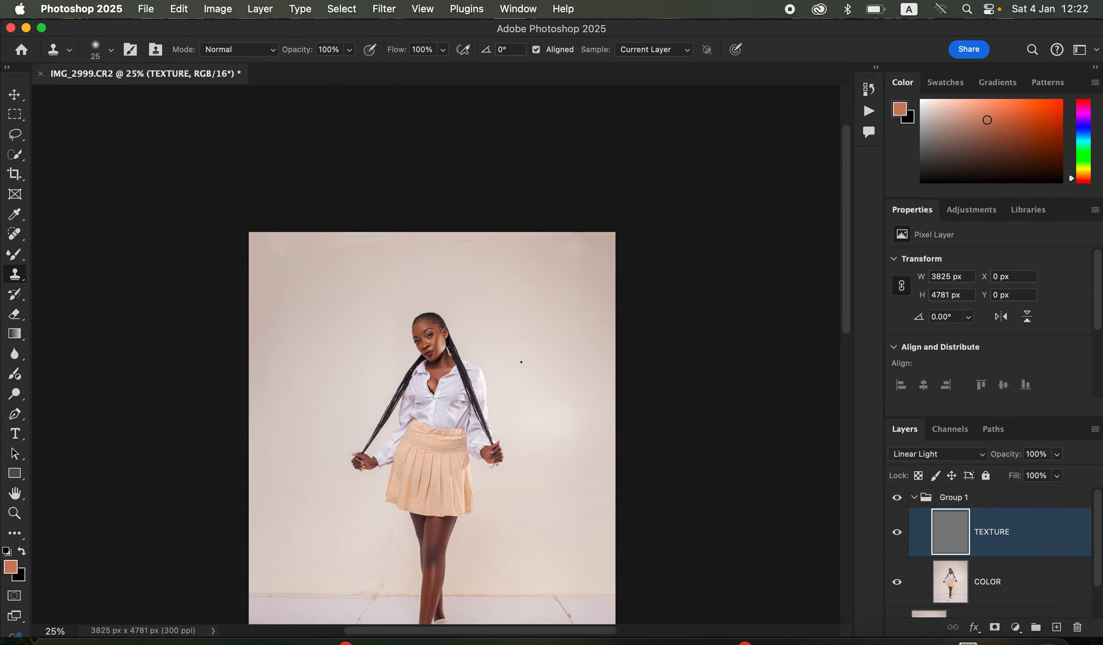
scroll(521, 361, down, 5)
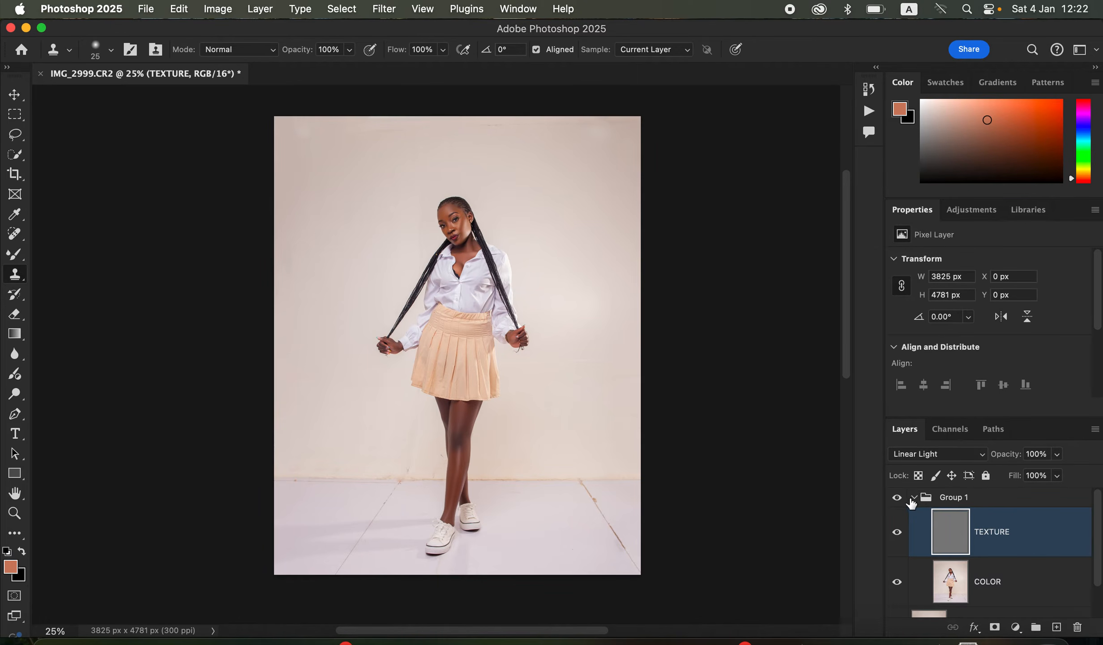
click(913, 498)
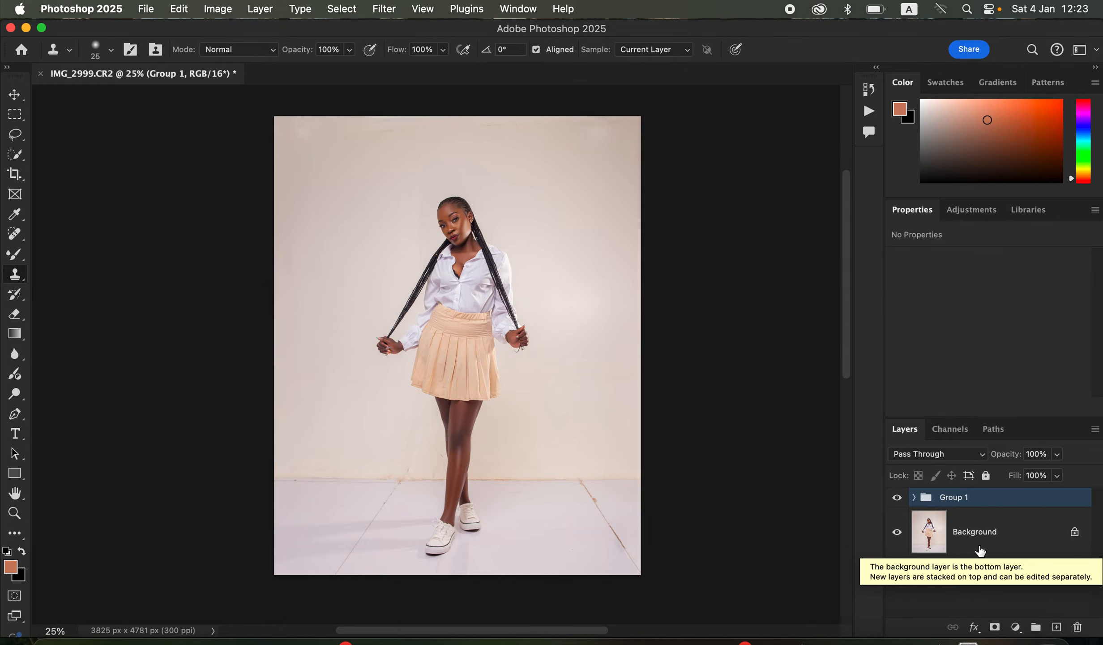
key(super+alt+shift+e)
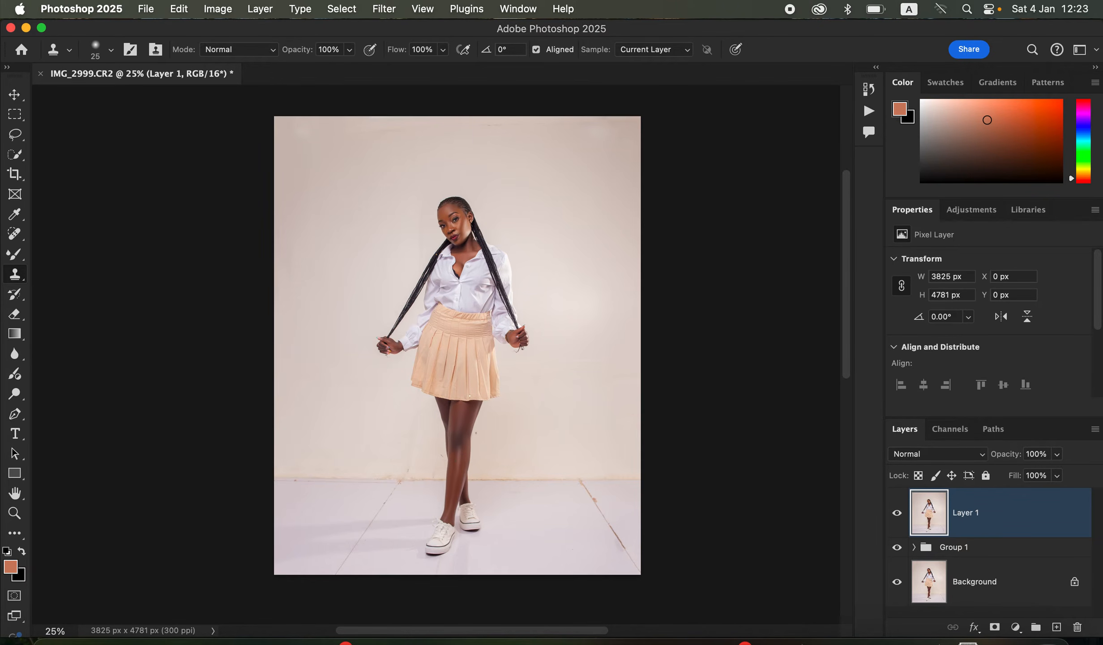
- Select both legs from the skirt hem to the shoes with the Quick Selection tool in add mode
click(15, 154)
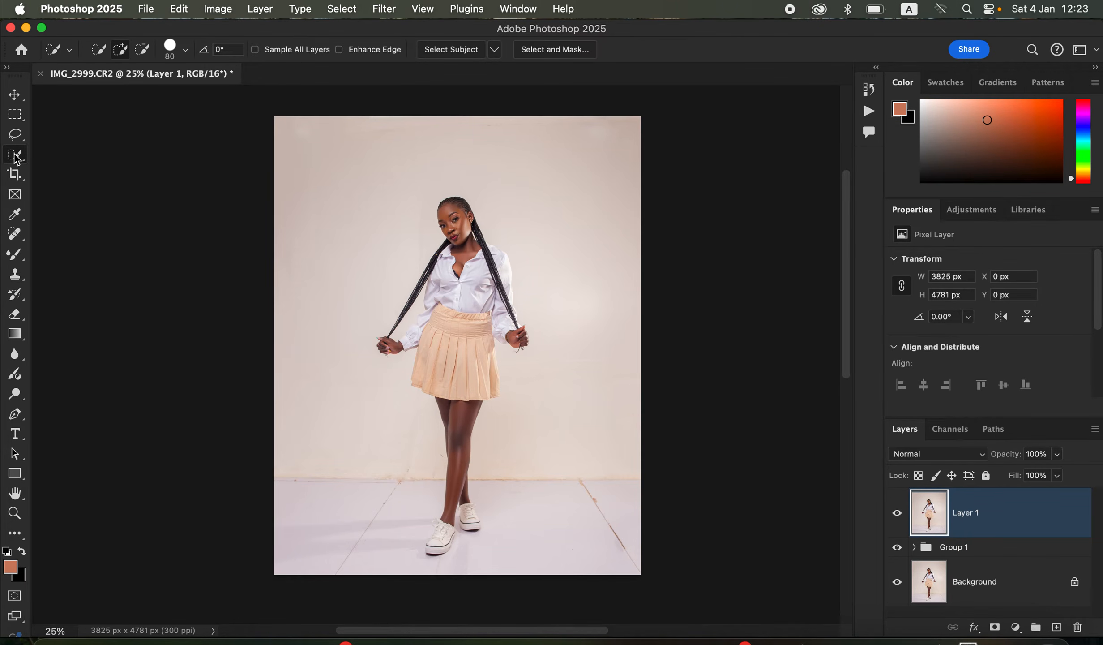
click(125, 53)
key(super+equal)
key(super+equal)
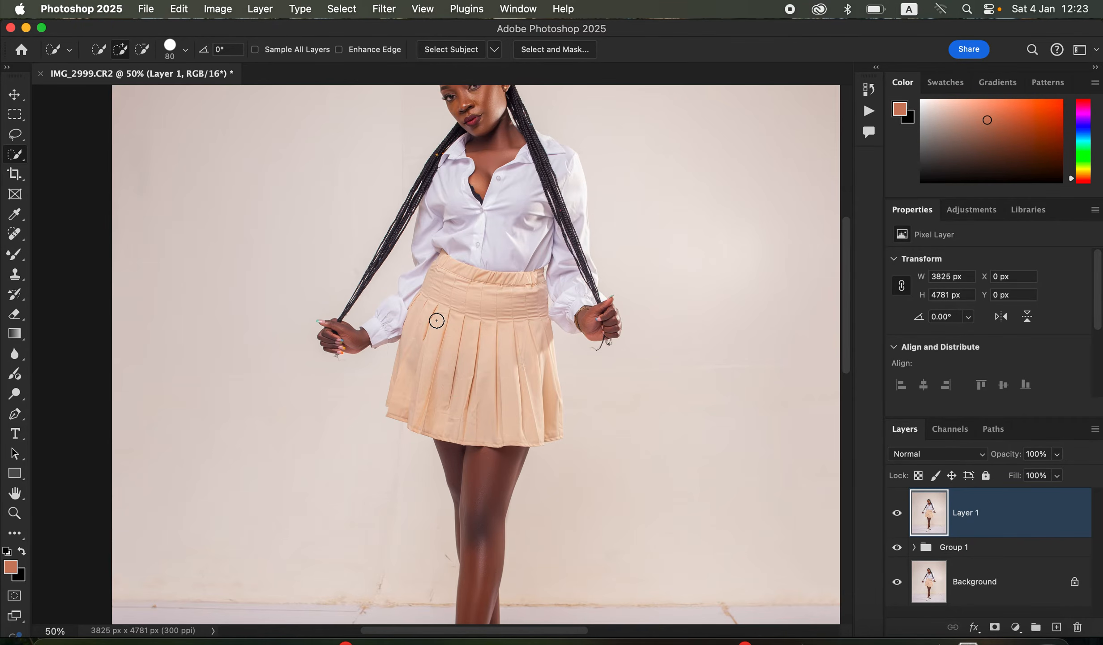
scroll(608, 380, down, 5)
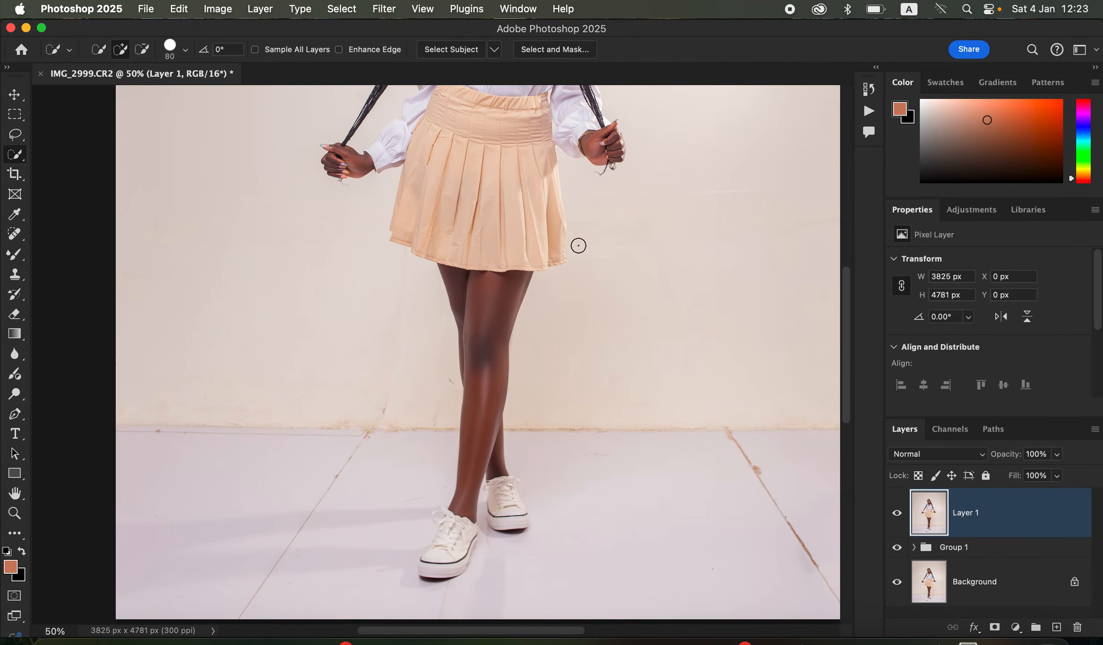
drag(488, 291, 495, 450)
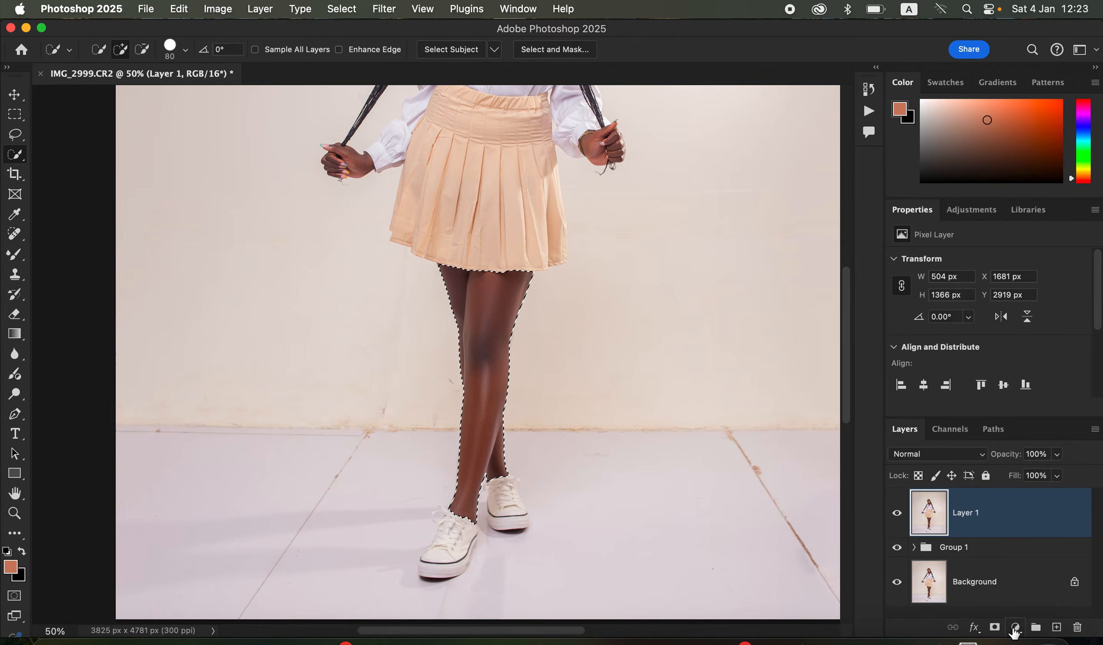
- Add a Brightness/Contrast adjustment layer for the selected legs with brightness 26 and contrast -15
click(1016, 627)
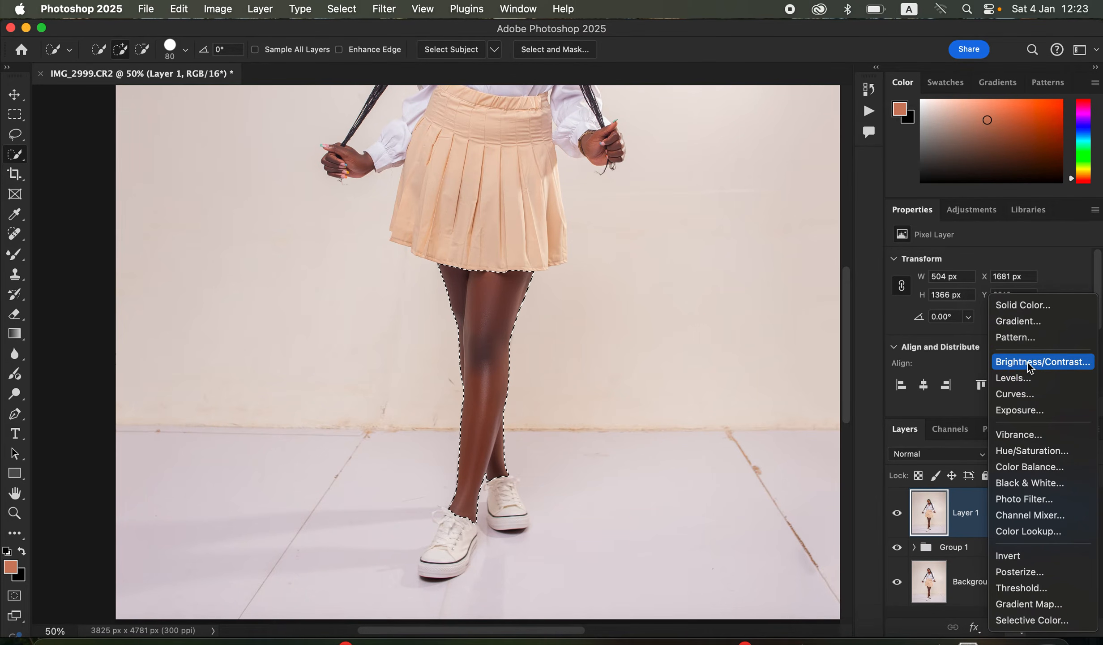
click(1029, 365)
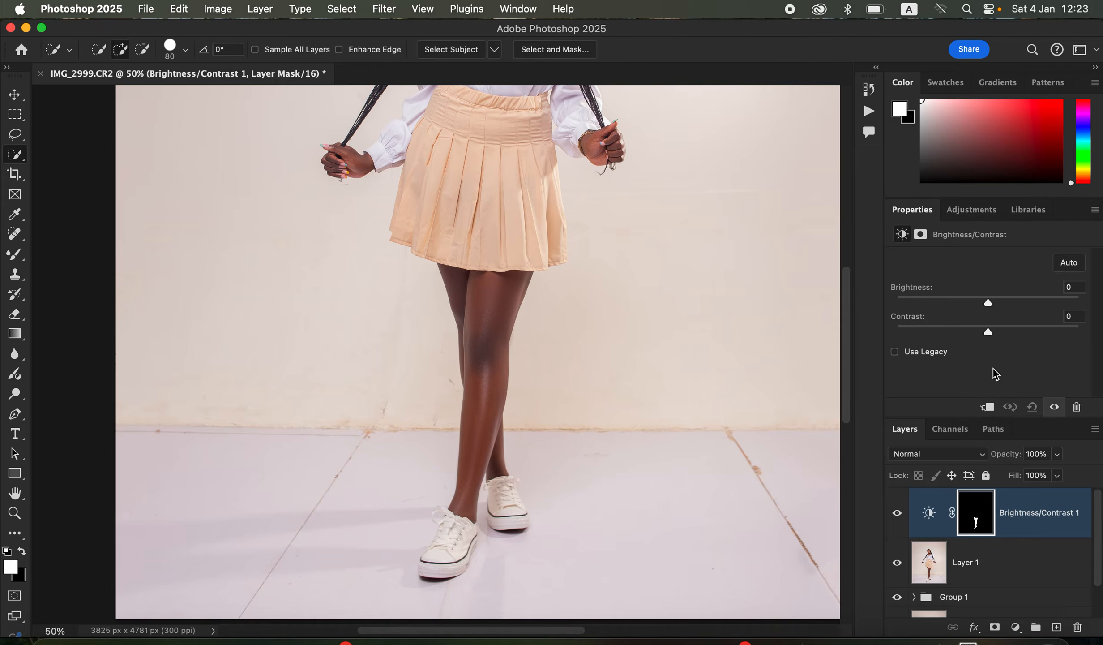
drag(976, 332, 961, 331)
drag(992, 300, 1004, 299)
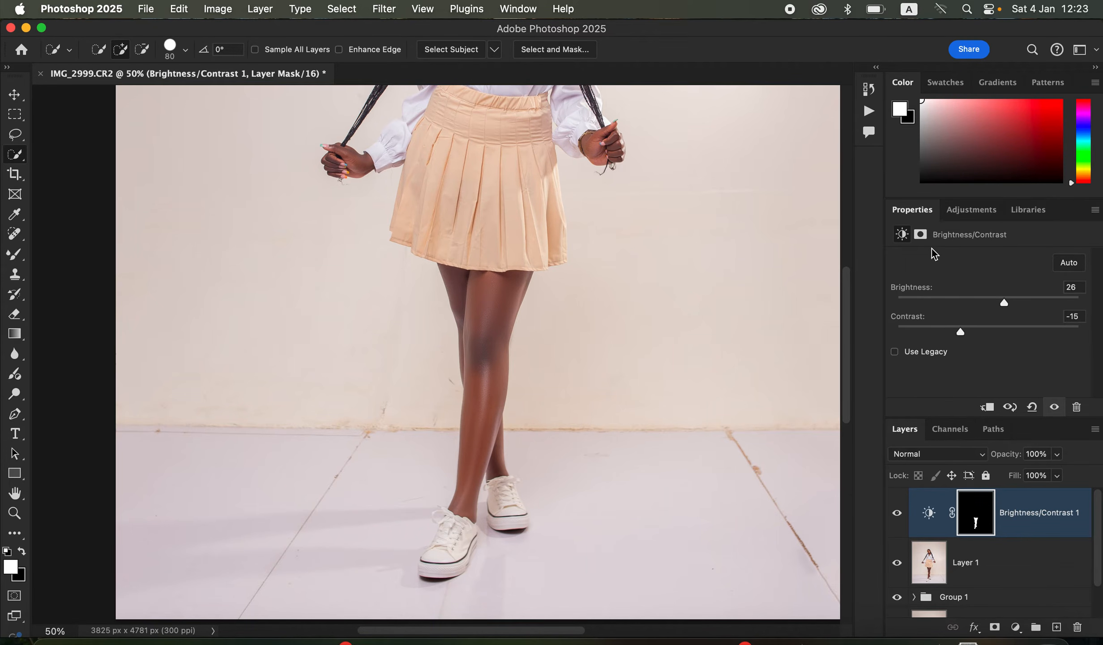
- Feather the leg adjustment's layer mask by 3.0 px and check how the legs blend with the rest of the figure
click(921, 235)
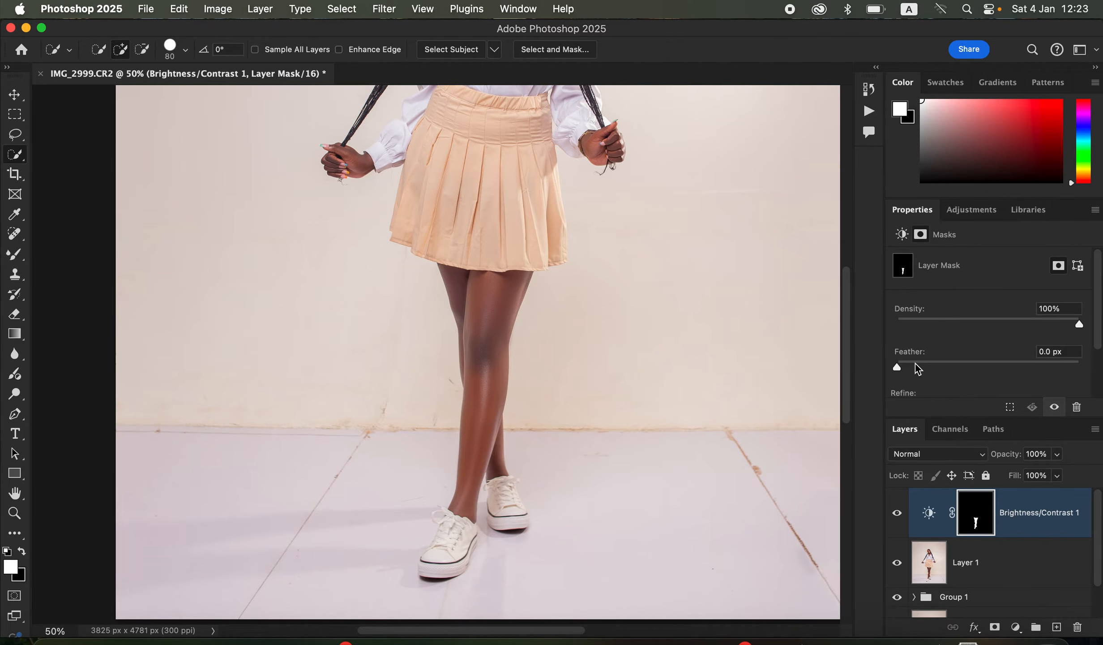
drag(929, 370, 928, 366)
key(super+minus)
key(super+minus)
key(super+minus)
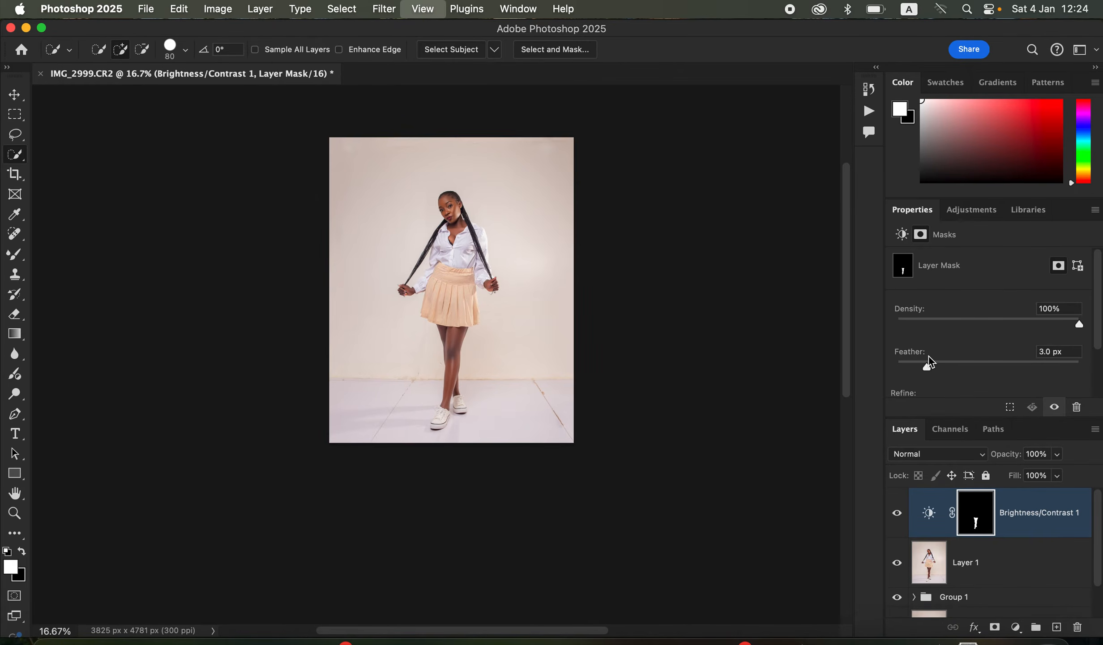
key(super+plus)
key(super+plus)
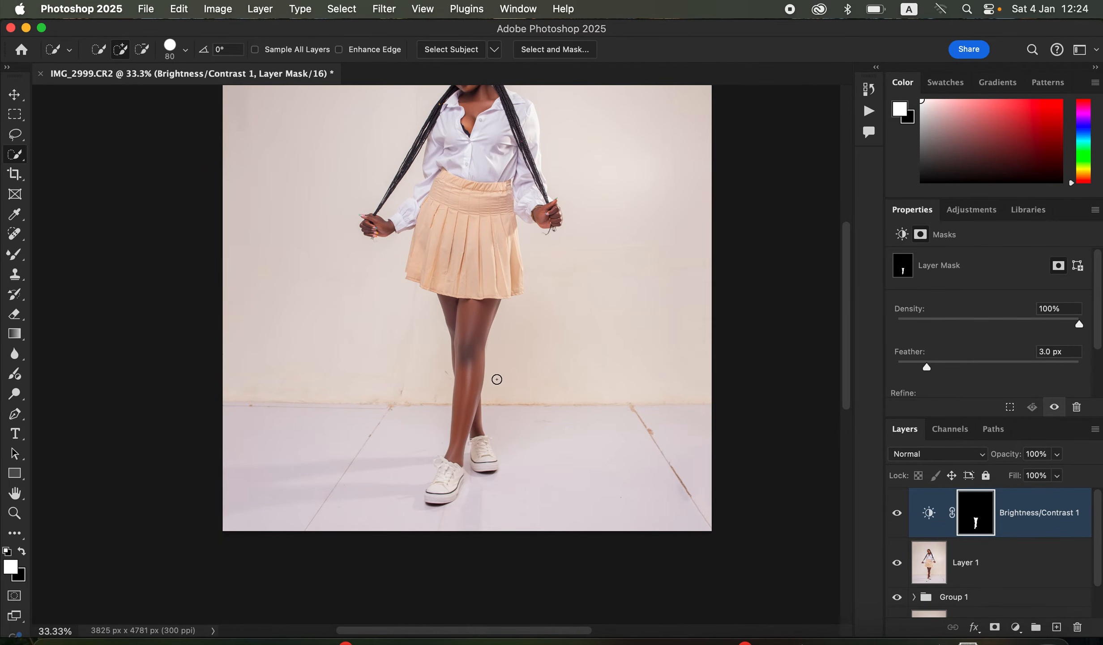
- Select both hands on Layer 1 with the Quick Selection tool and reduce its brush to size 35
click(998, 572)
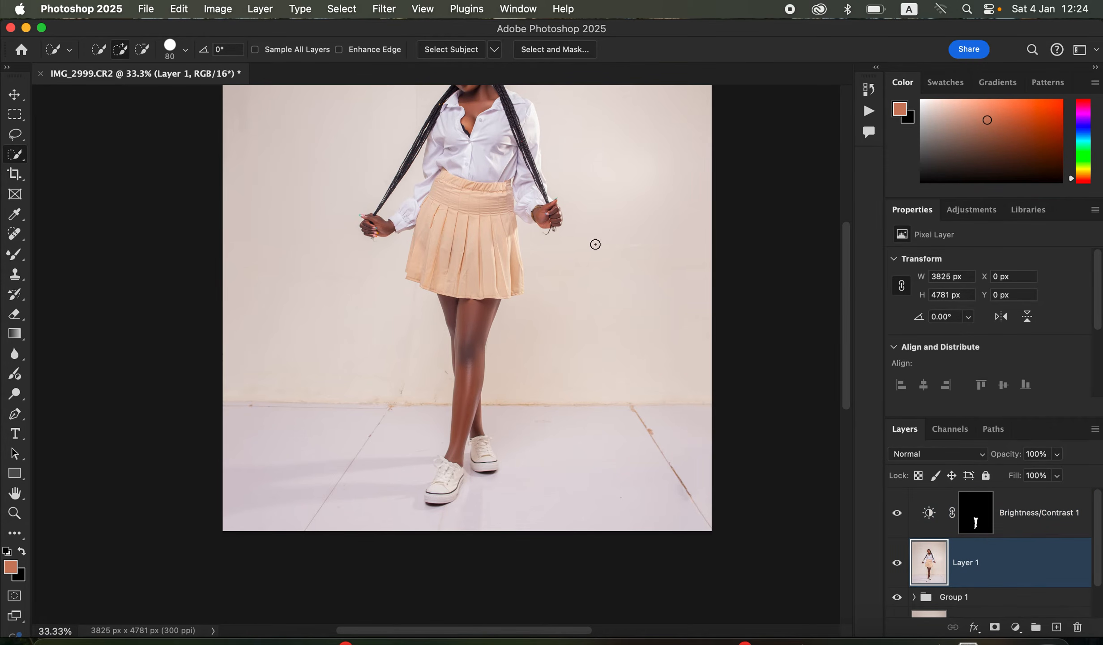
click(547, 214)
click(371, 225)
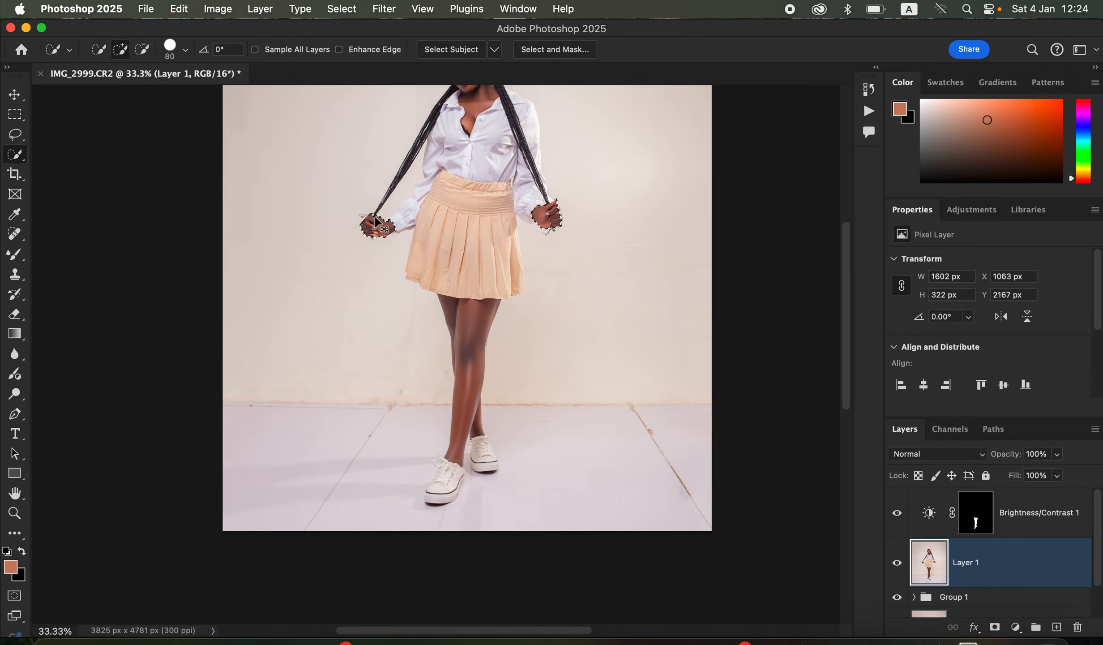
key(super+equal)
key(super+equal)
drag(572, 335, 606, 481)
key(bracketleft)
key(bracketleft)
key(bracketleft)
key(bracketleft)
key(bracketleft)
key(bracketleft)
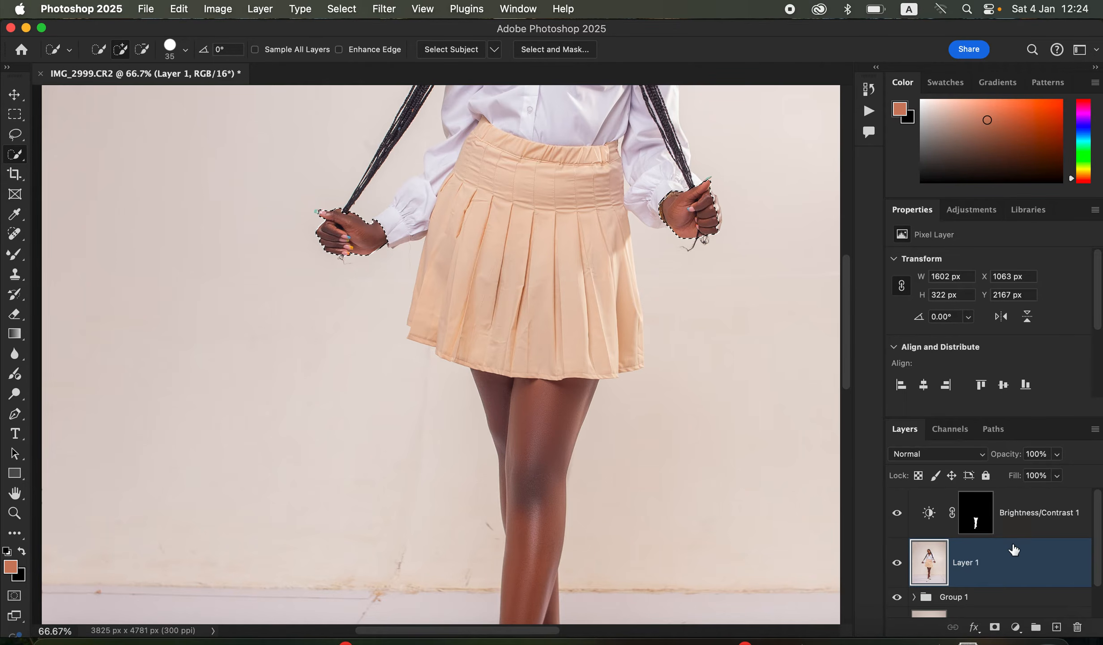
- Add a Brightness/Contrast adjustment layer for the selected hands with brightness 21 and contrast -4
click(1016, 627)
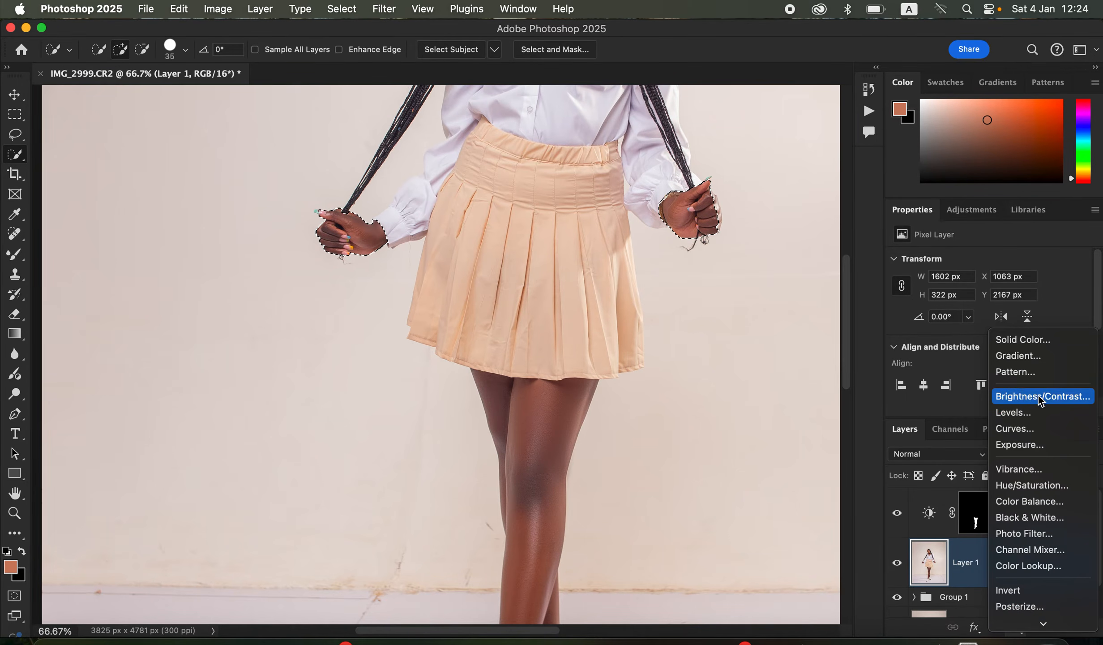
click(1041, 397)
drag(988, 331, 1002, 301)
key(super+minus)
key(super+minus)
key(super+minus)
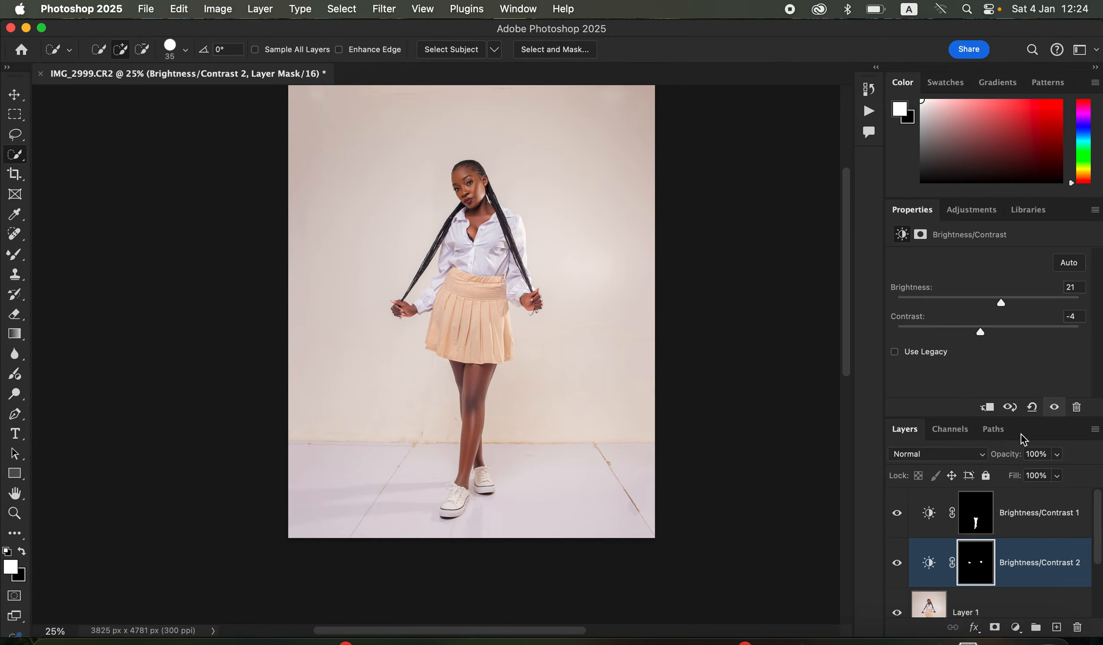
- Stamp all visible layers into a new layer above the leg Brightness/Contrast adjustment
click(1050, 522)
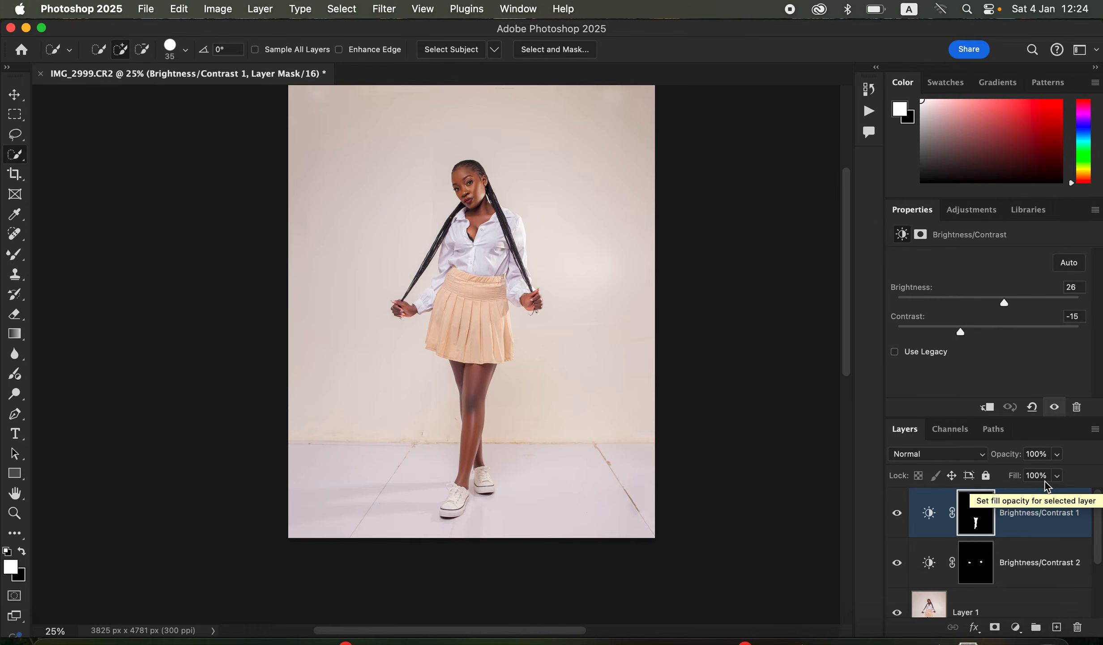
key(super+alt+shift+e)
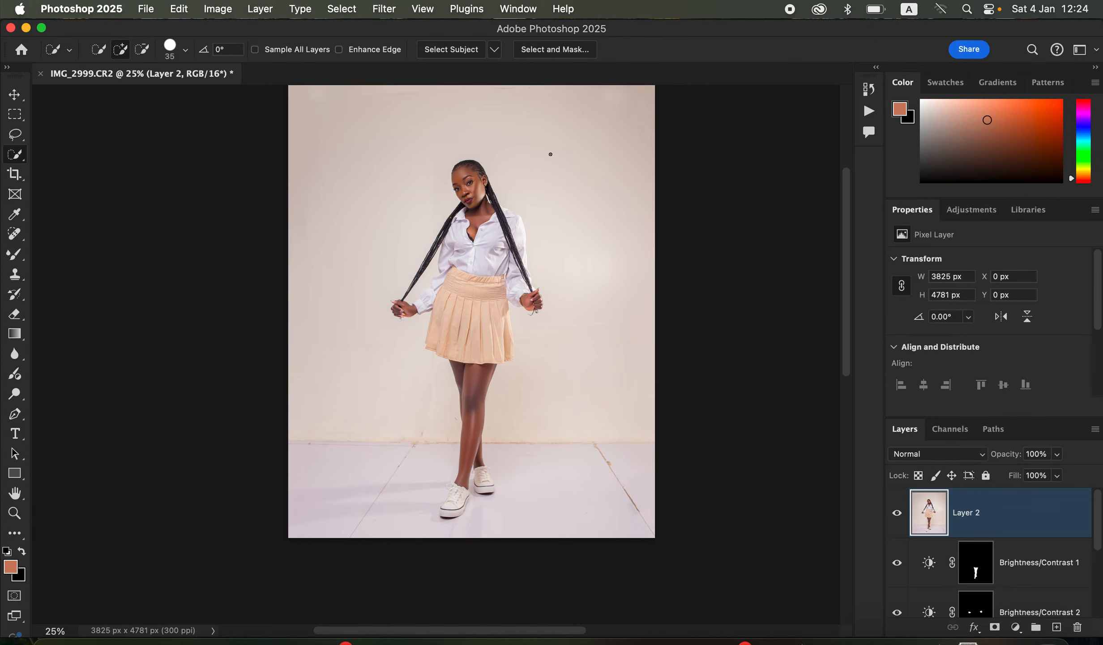
- Select the subject automatically on Layer 2 and create a new empty layer above it
click(340, 9)
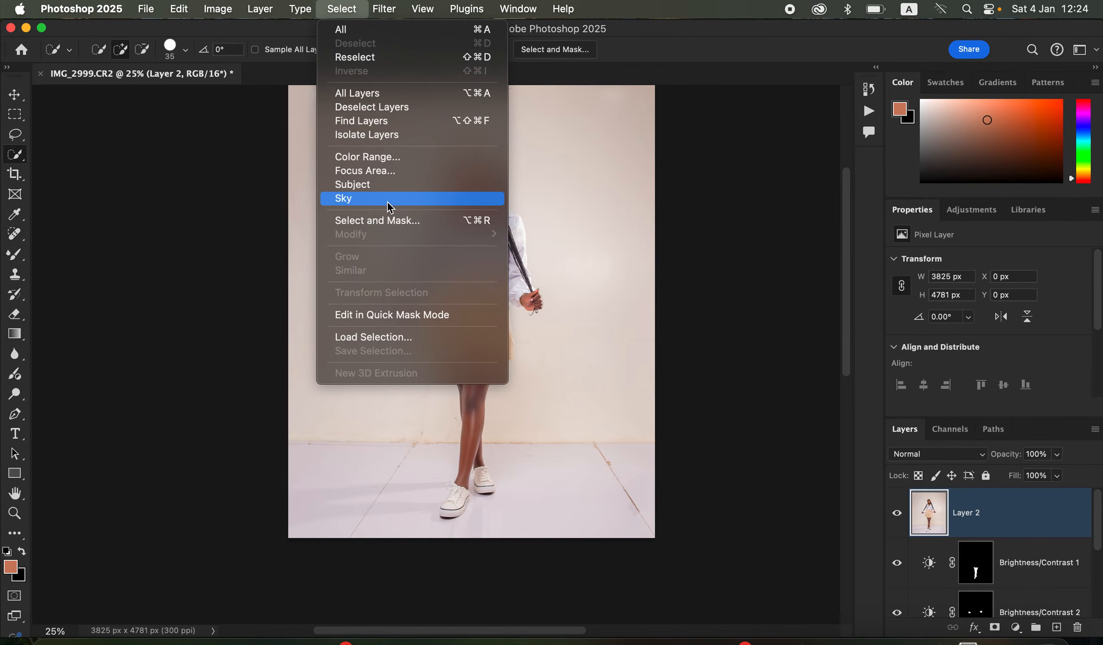
click(385, 186)
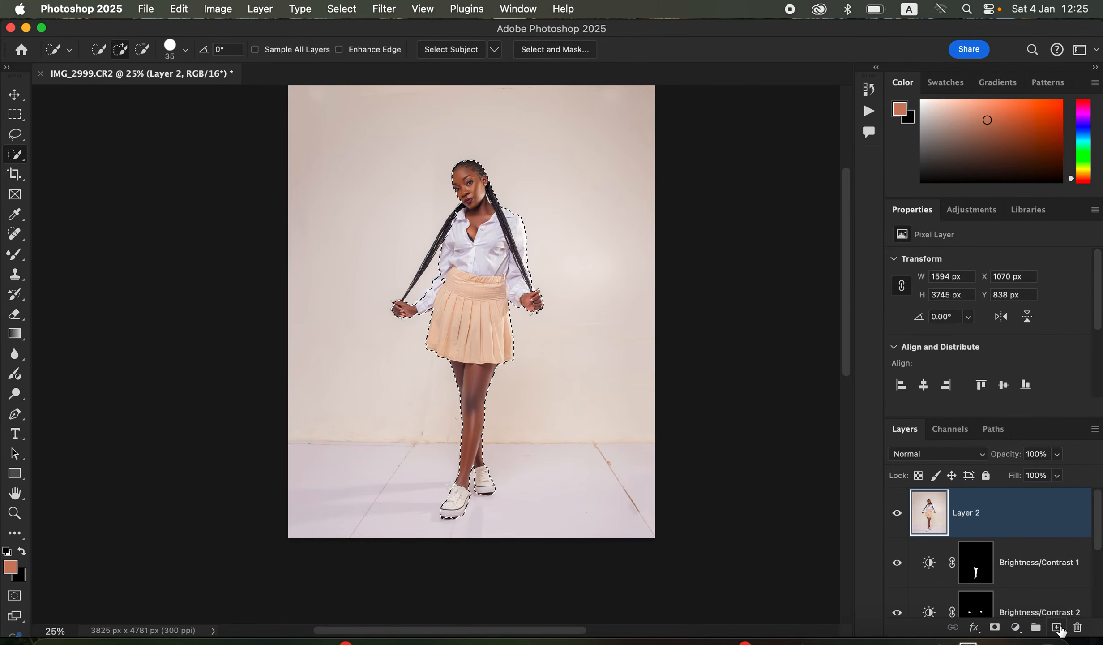
click(1059, 629)
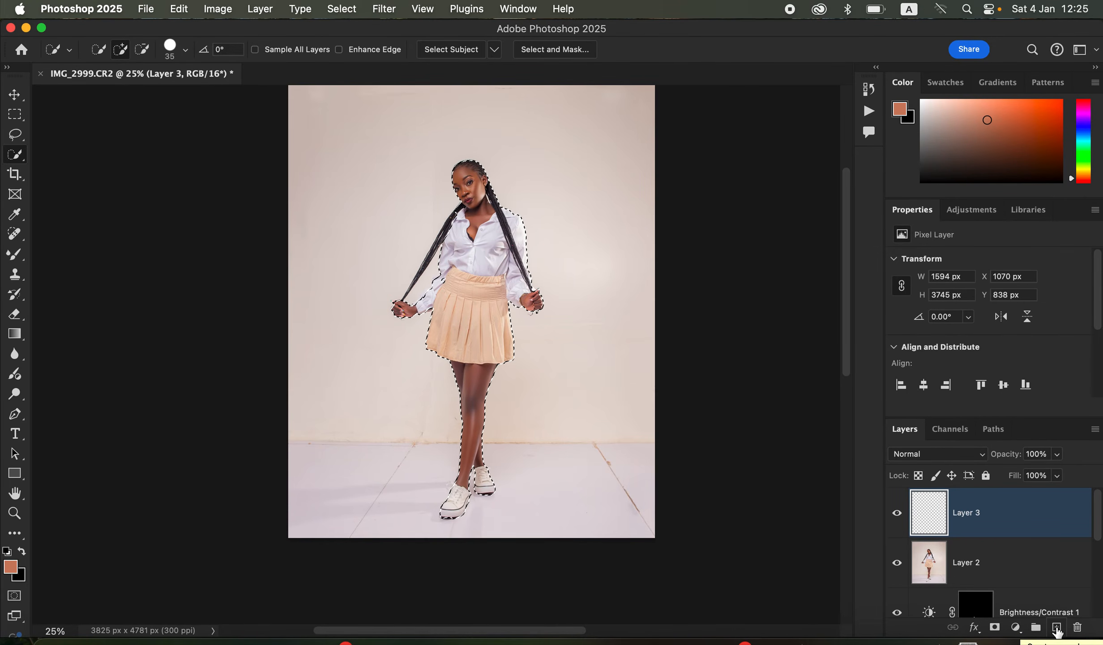
- Set Layer 3's blending mode to Color and switch to the Brush tool with a soft round tip
click(955, 455)
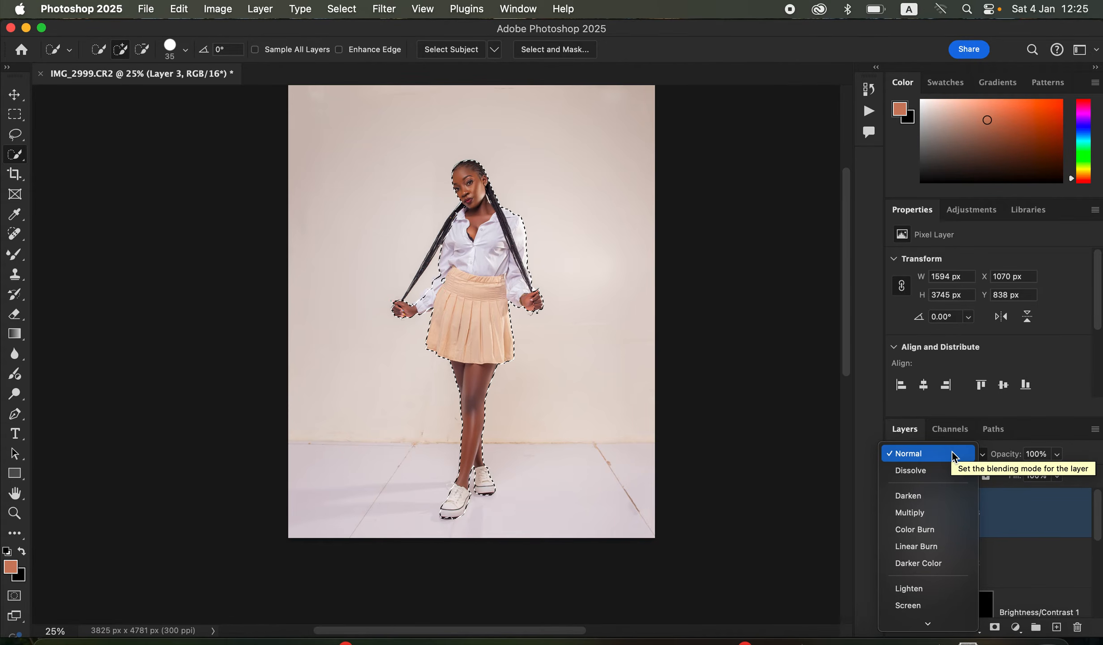
mouse_move(929, 623)
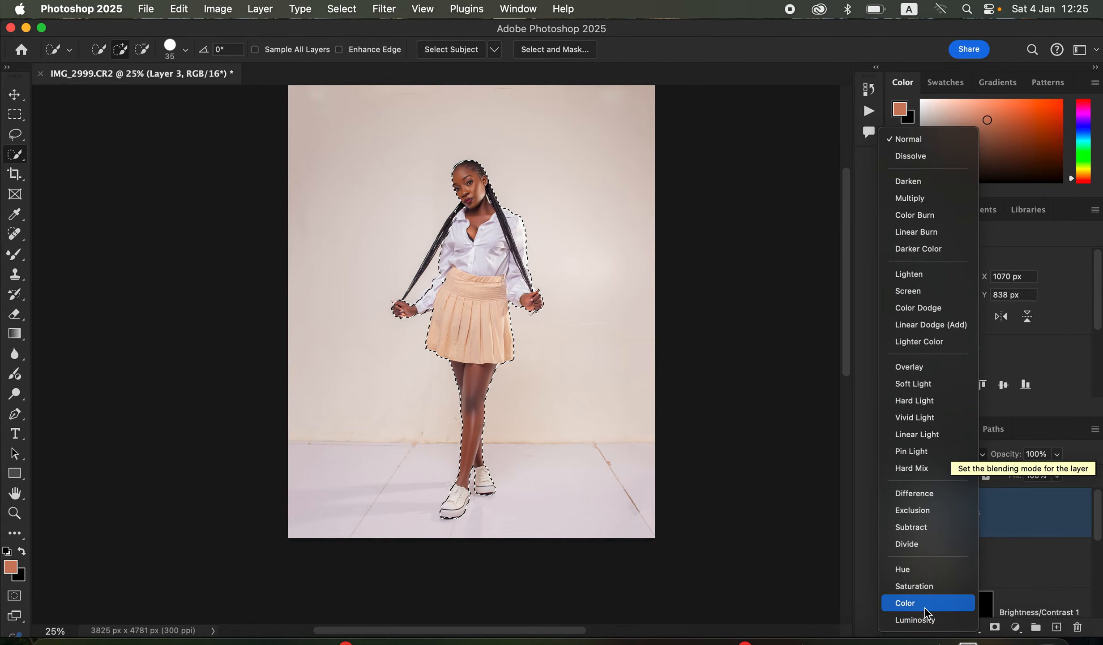
click(926, 608)
click(17, 255)
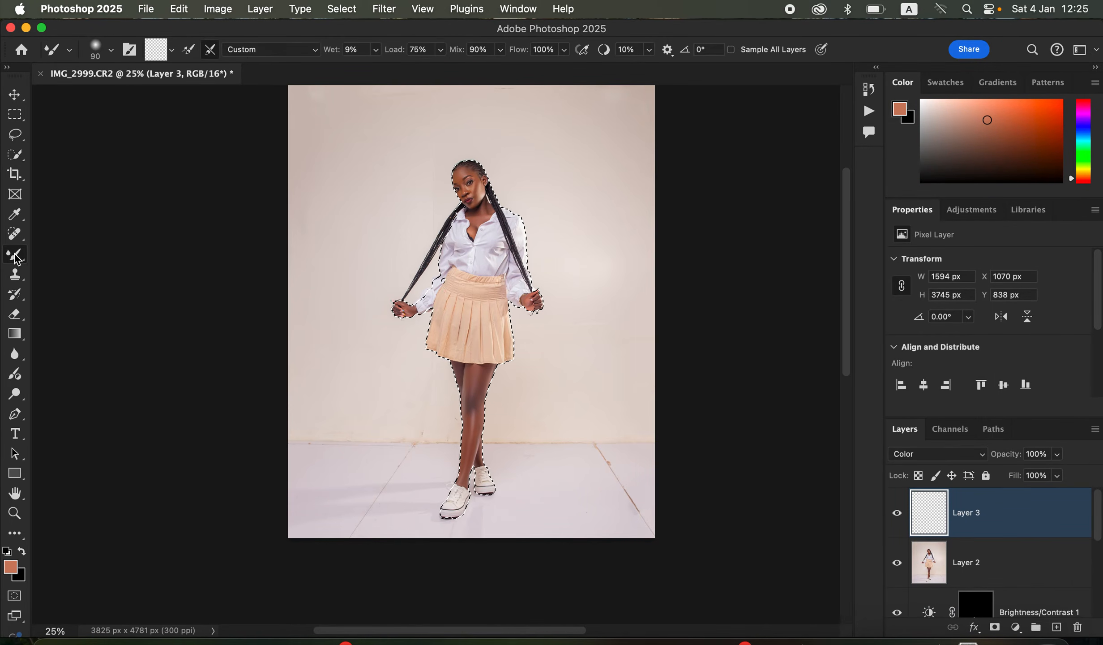
click(78, 250)
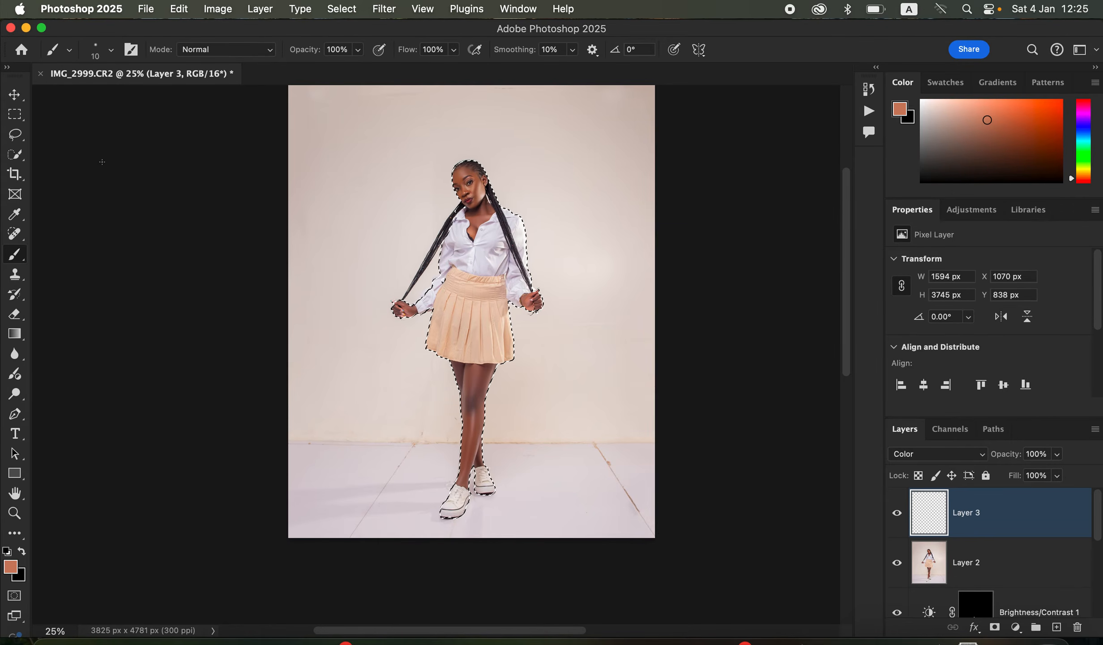
click(110, 49)
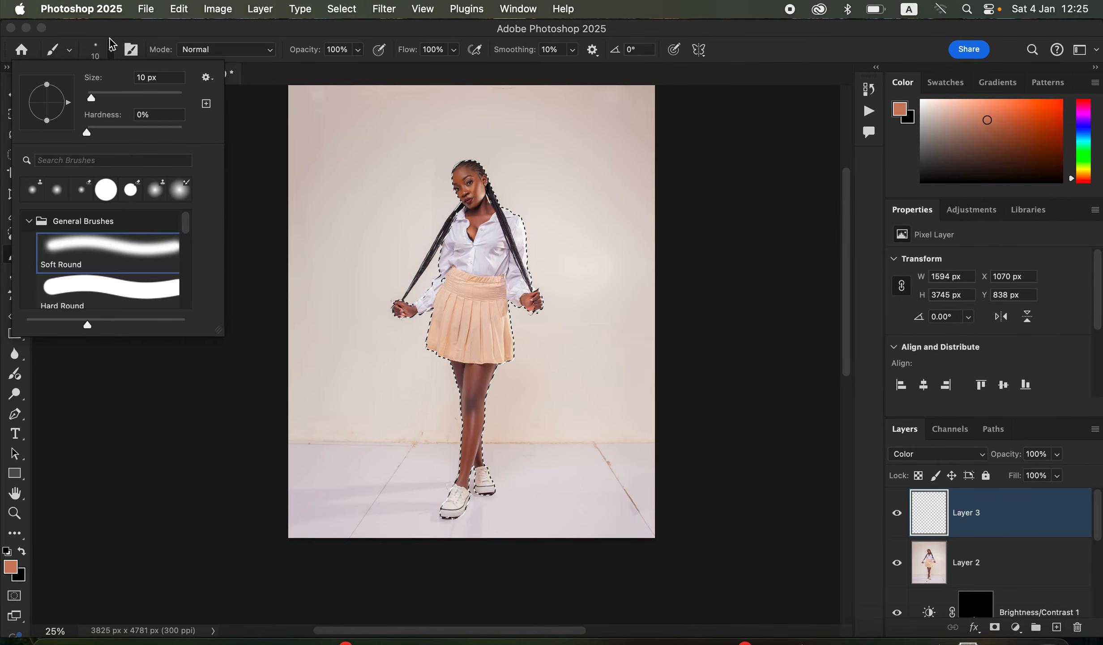
click(250, 38)
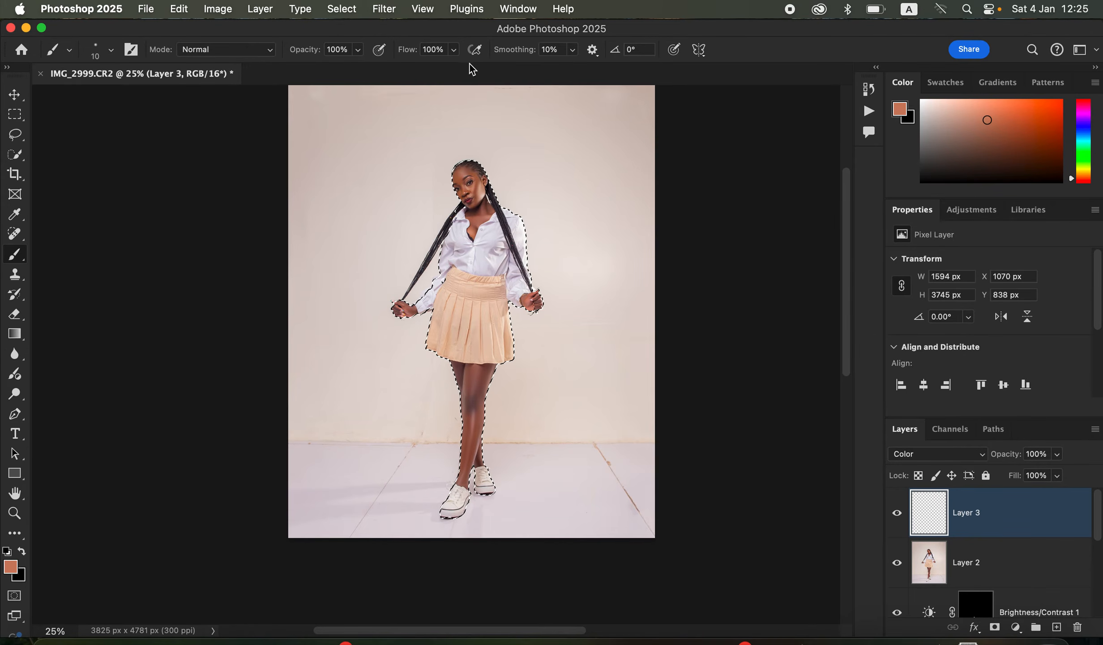
- Enlarge the brush to 40 px and sample a warm skin tone from the side of the face between eye and ear
scroll(423, 326, up, 4)
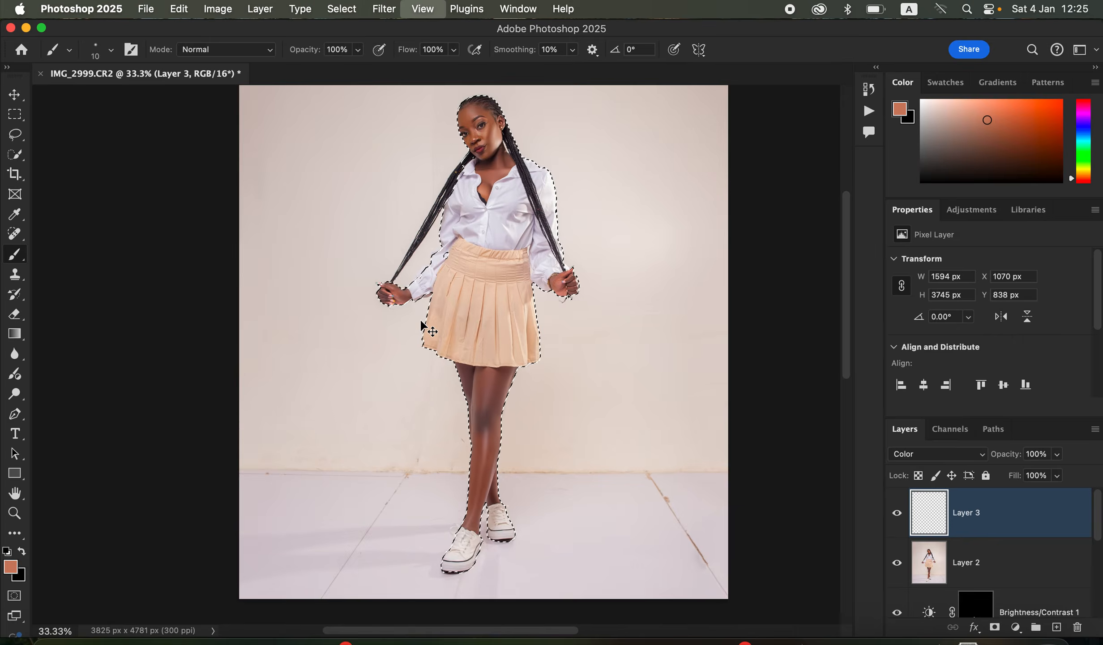
mouse_move(645, 311)
mouse_down()
mouse_move(564, 457)
mouse_move(646, 361)
mouse_move(660, 423)
mouse_up()
drag(636, 316, 659, 425)
drag(640, 377, 653, 426)
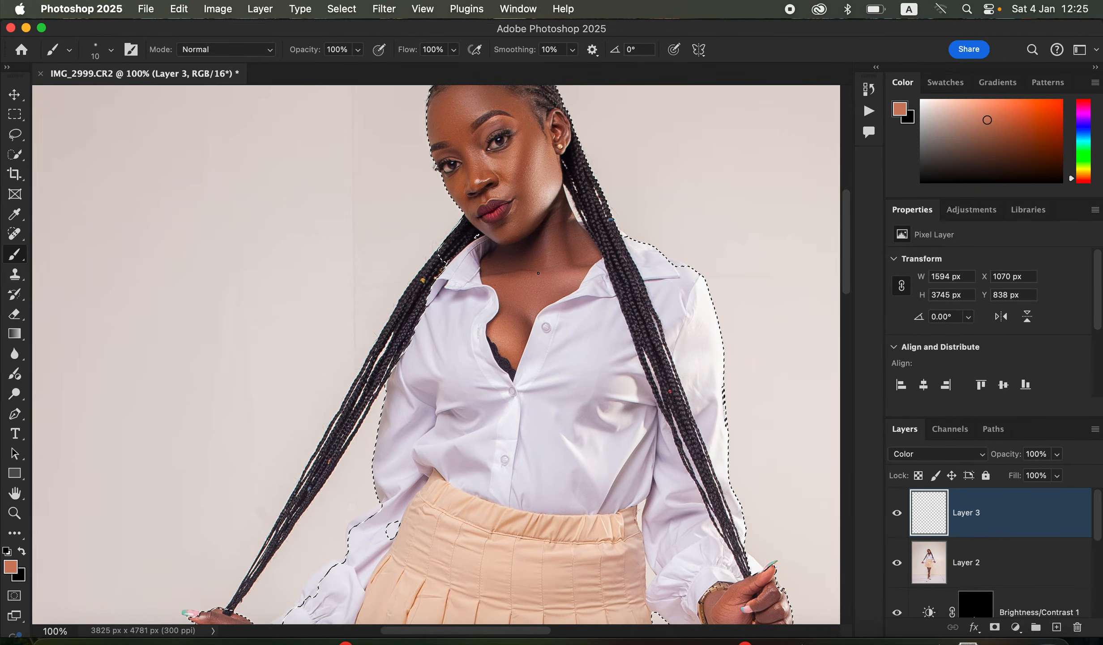
key(bracketright)
key(bracketright)
key(bracketright)
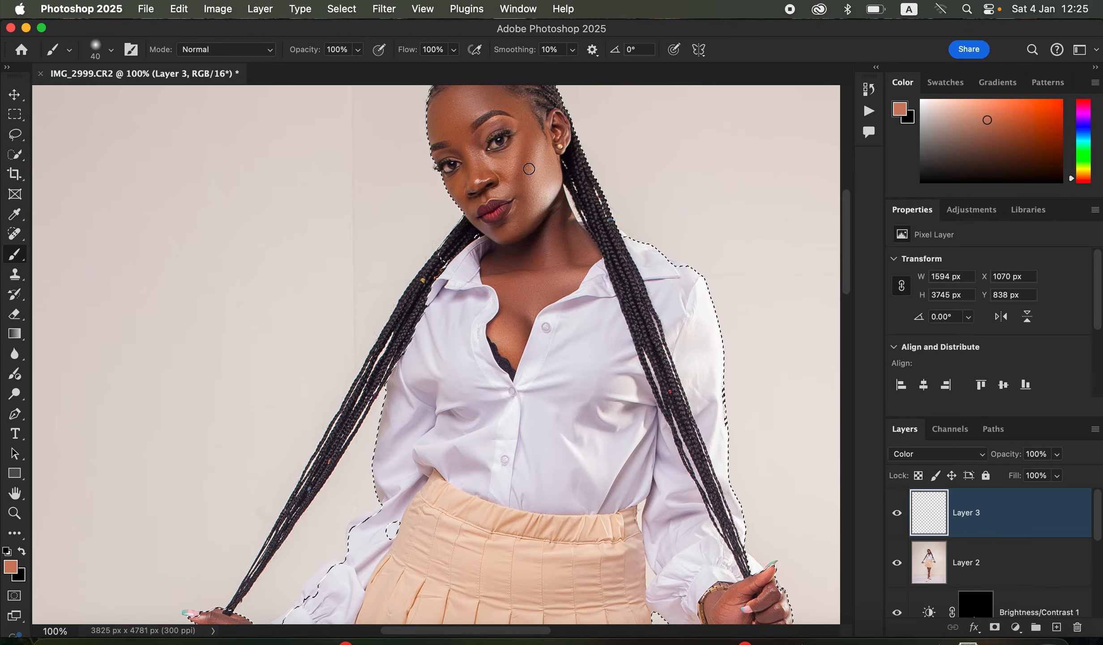
alt+click(527, 136)
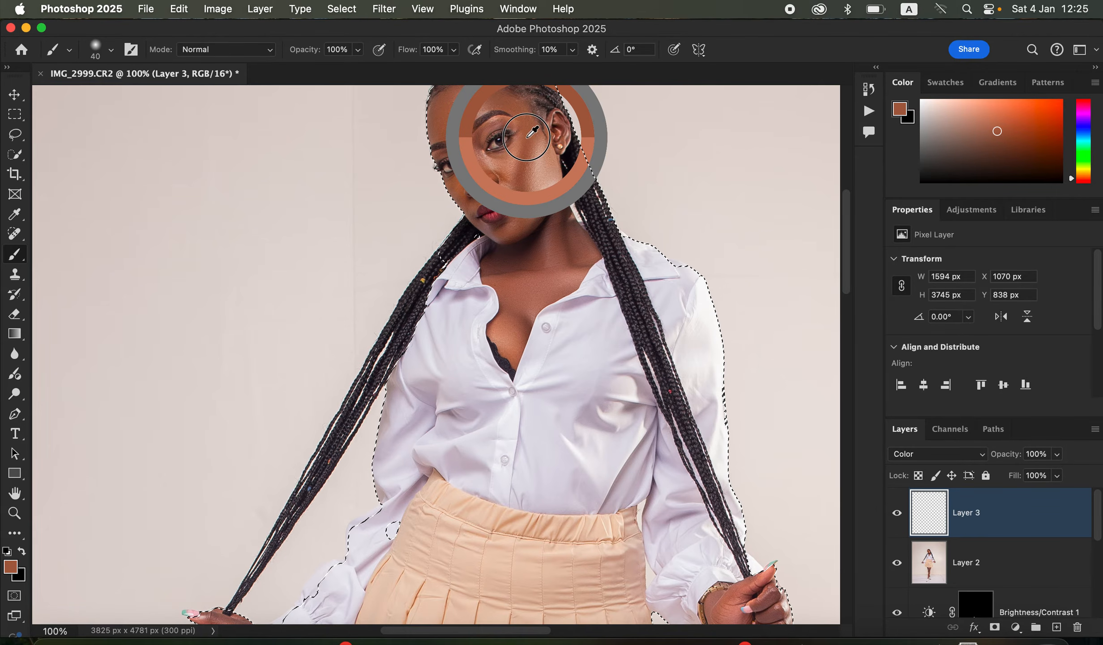
drag(535, 131, 535, 128)
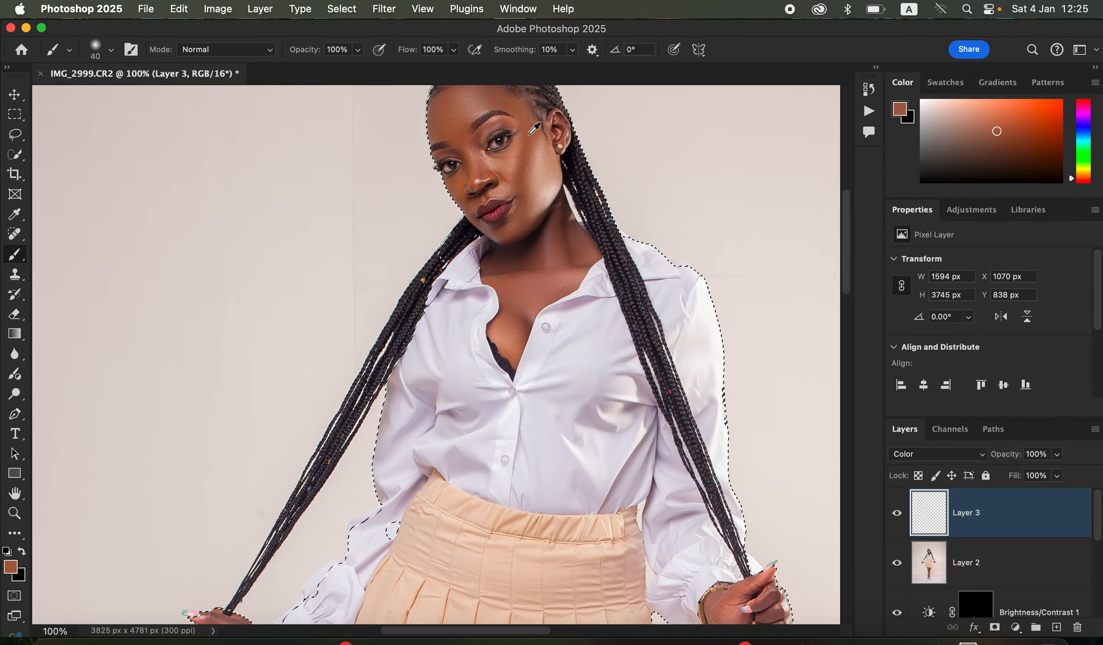
alt+click(533, 133)
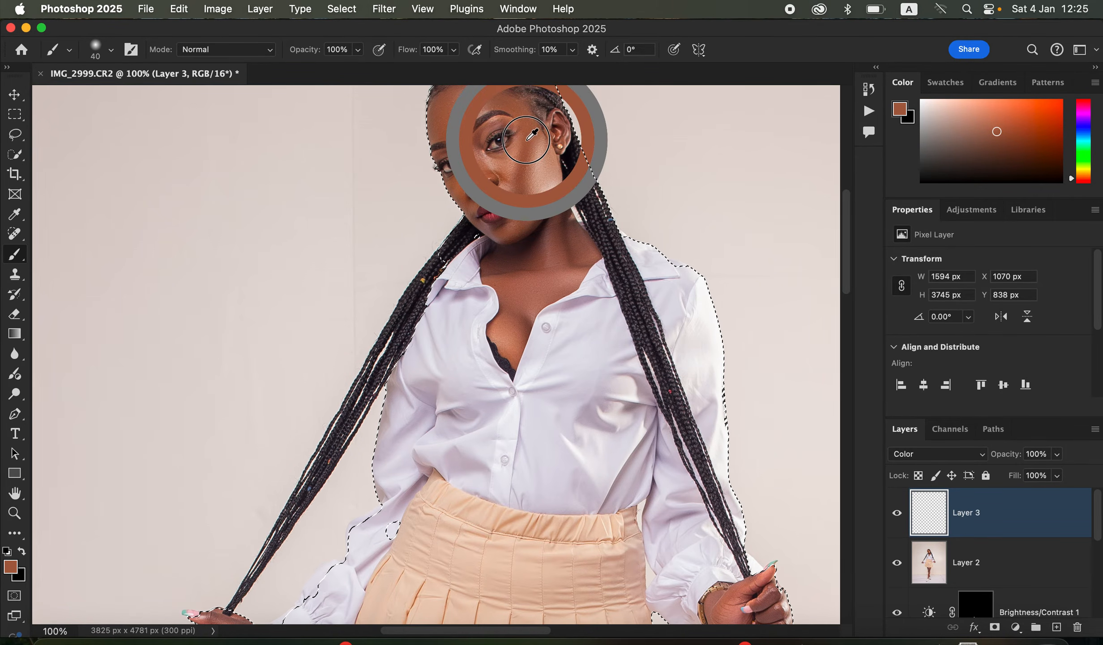
drag(533, 134, 533, 134)
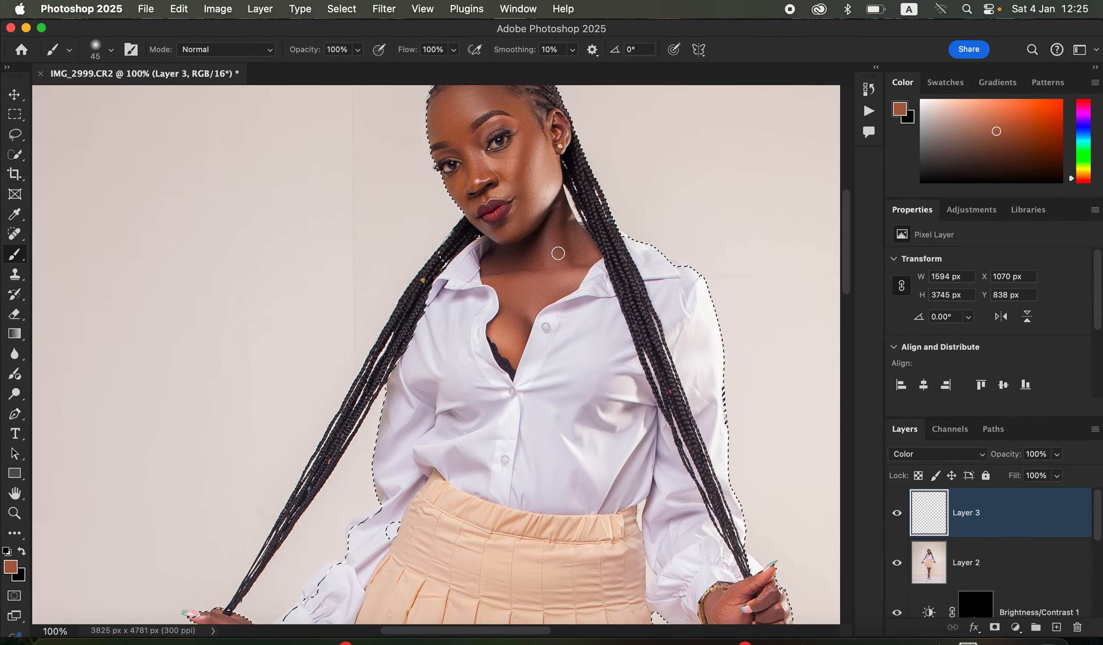
- Paint the sampled skin tone over the face, neck and chest on Layer 3, using brush sizes 60 and 40
key(bracketright)
key(bracketright)
mouse_move(522, 259)
mouse_down()
mouse_move(492, 262)
mouse_move(514, 287)
mouse_move(510, 327)
mouse_move(566, 269)
mouse_move(553, 227)
mouse_move(573, 236)
mouse_move(541, 197)
mouse_move(517, 232)
mouse_move(557, 125)
mouse_move(556, 142)
mouse_move(490, 178)
mouse_move(478, 156)
mouse_move(458, 185)
mouse_move(501, 182)
mouse_move(474, 190)
mouse_move(471, 146)
mouse_move(455, 126)
mouse_move(498, 96)
mouse_move(544, 146)
mouse_move(549, 120)
mouse_move(553, 154)
mouse_move(464, 185)
mouse_move(471, 219)
mouse_move(512, 233)
mouse_move(552, 192)
mouse_move(516, 227)
mouse_move(524, 184)
mouse_move(485, 189)
mouse_move(453, 118)
mouse_up()
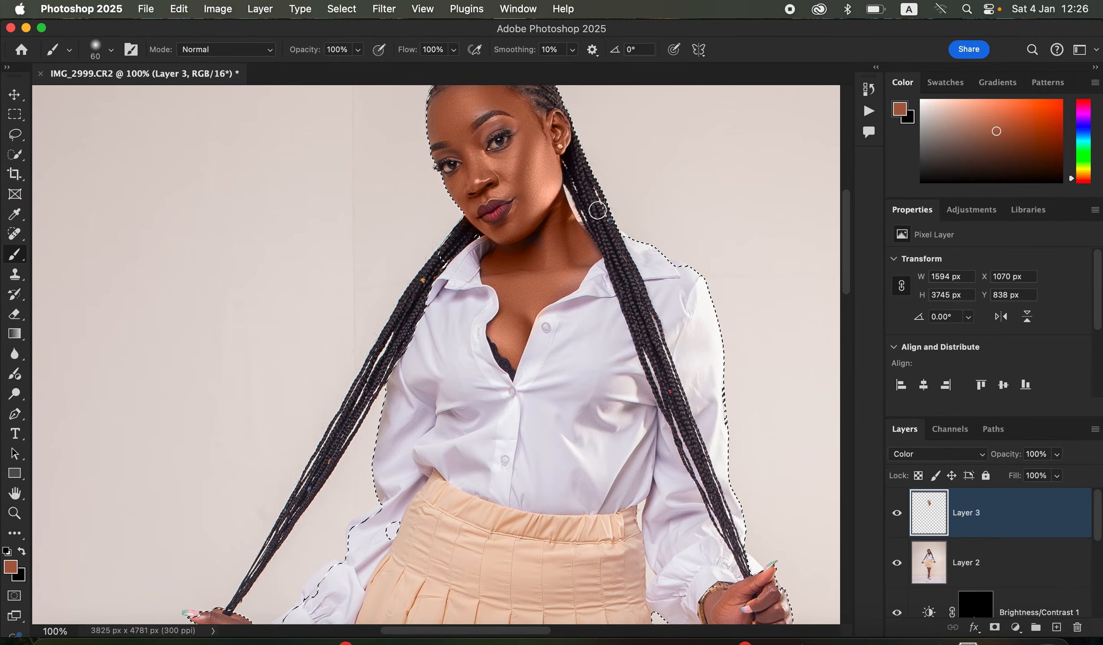
drag(599, 239, 608, 321)
mouse_move(471, 187)
mouse_down()
mouse_move(486, 166)
mouse_move(461, 170)
mouse_move(512, 182)
mouse_move(474, 193)
mouse_move(515, 186)
mouse_move(544, 216)
mouse_move(555, 211)
mouse_move(527, 185)
mouse_move(489, 186)
mouse_move(444, 215)
mouse_move(441, 200)
mouse_move(458, 182)
mouse_move(446, 211)
mouse_move(487, 232)
mouse_up()
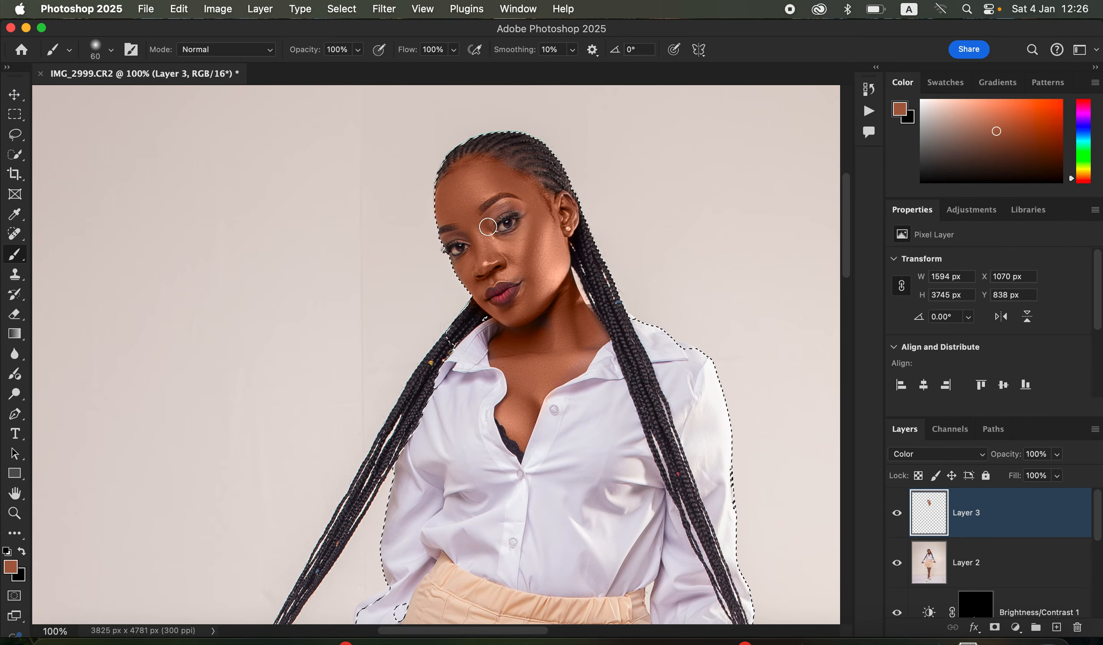
key(bracketleft)
key(bracketleft)
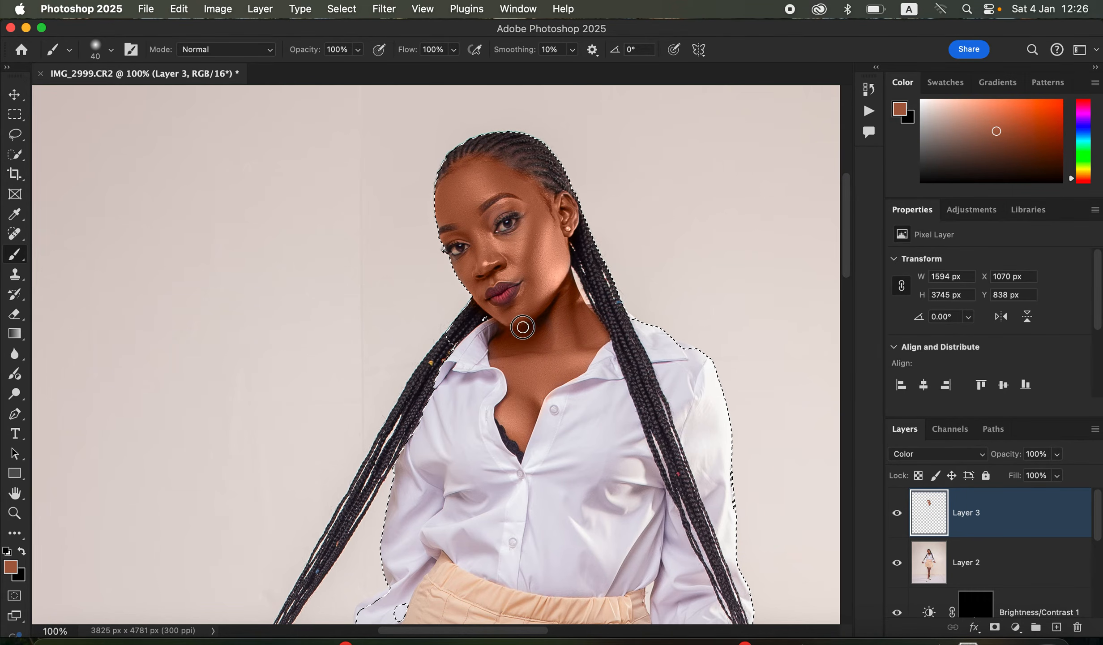
- Paint the sampled skin tone over both hands on Layer 3 with the brush at size 40
drag(682, 401, 649, 159)
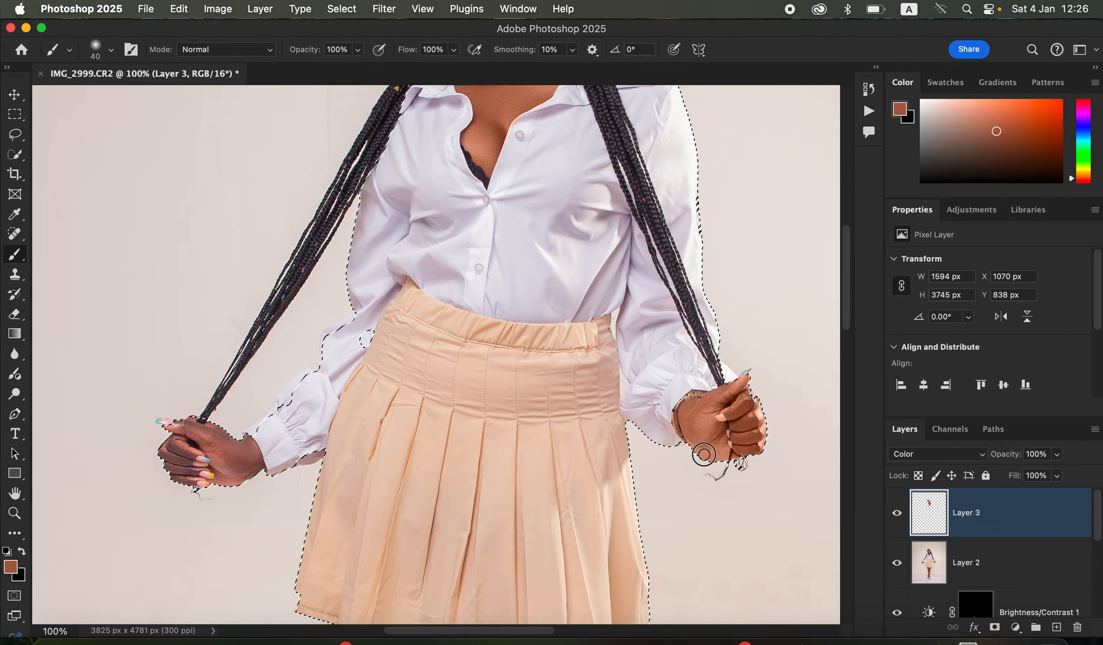
drag(689, 420, 700, 448)
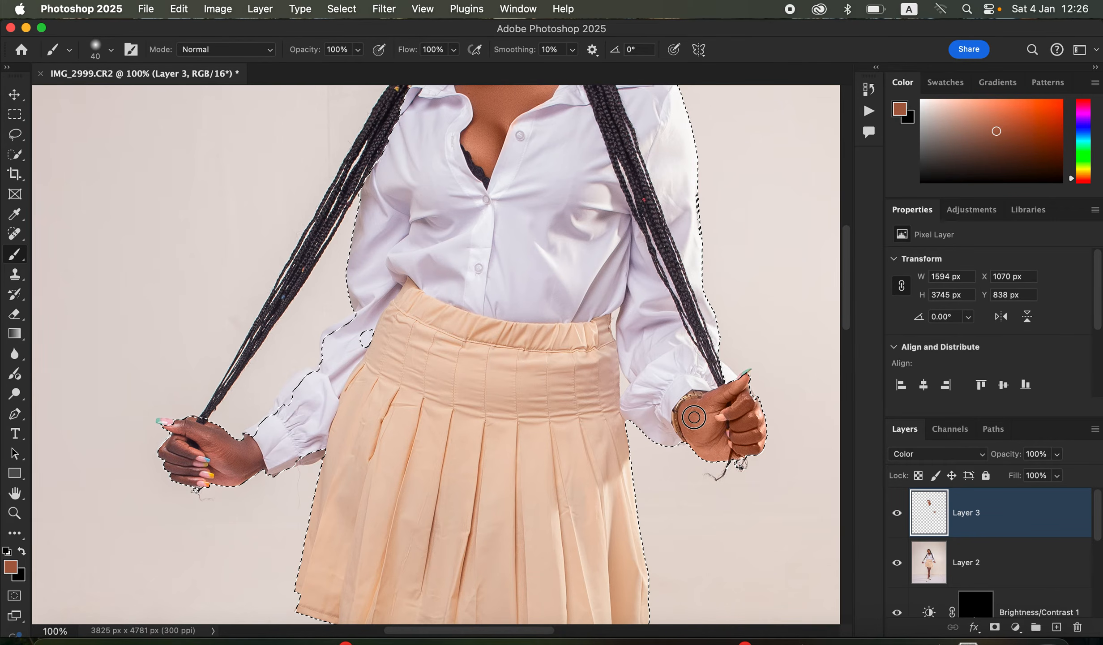
drag(738, 392, 757, 415)
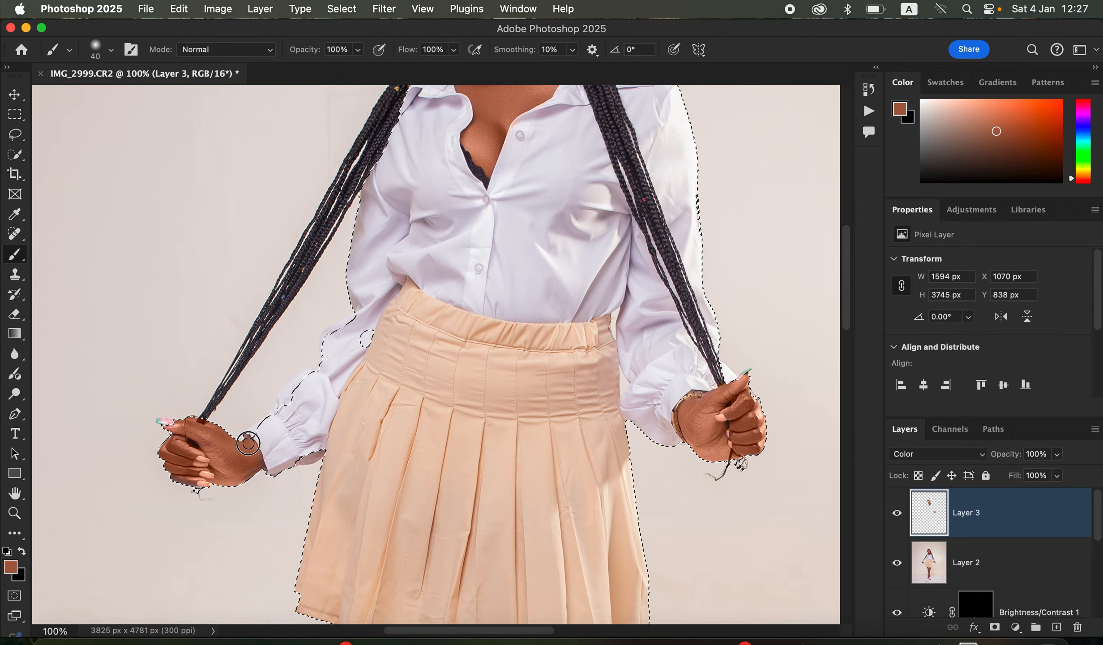
drag(188, 431, 181, 443)
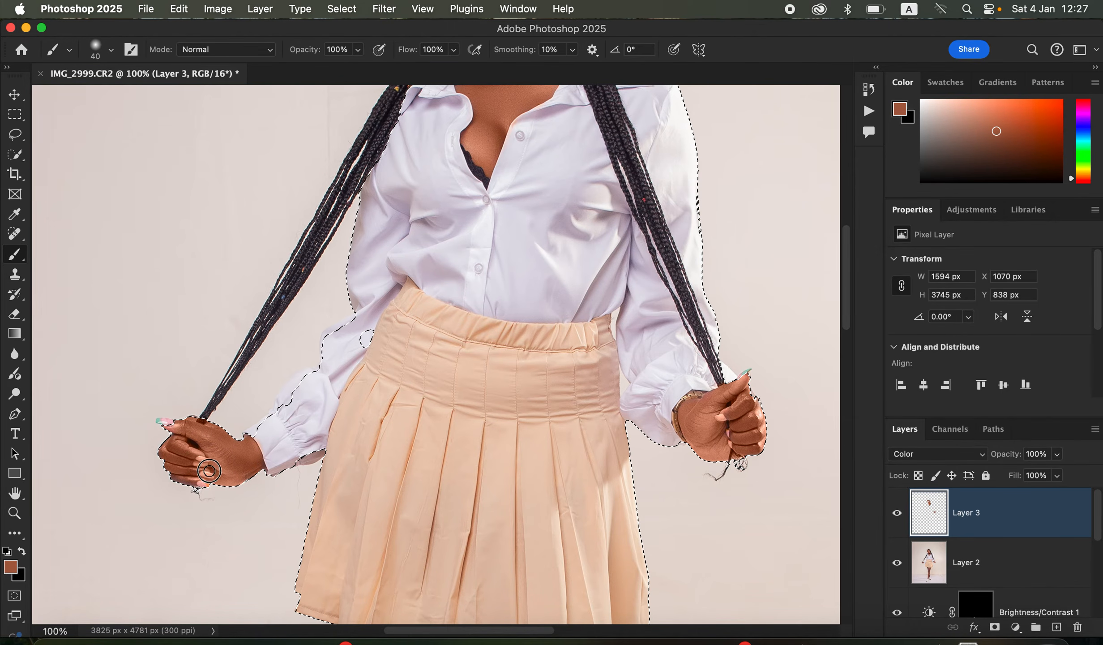
drag(237, 470, 253, 467)
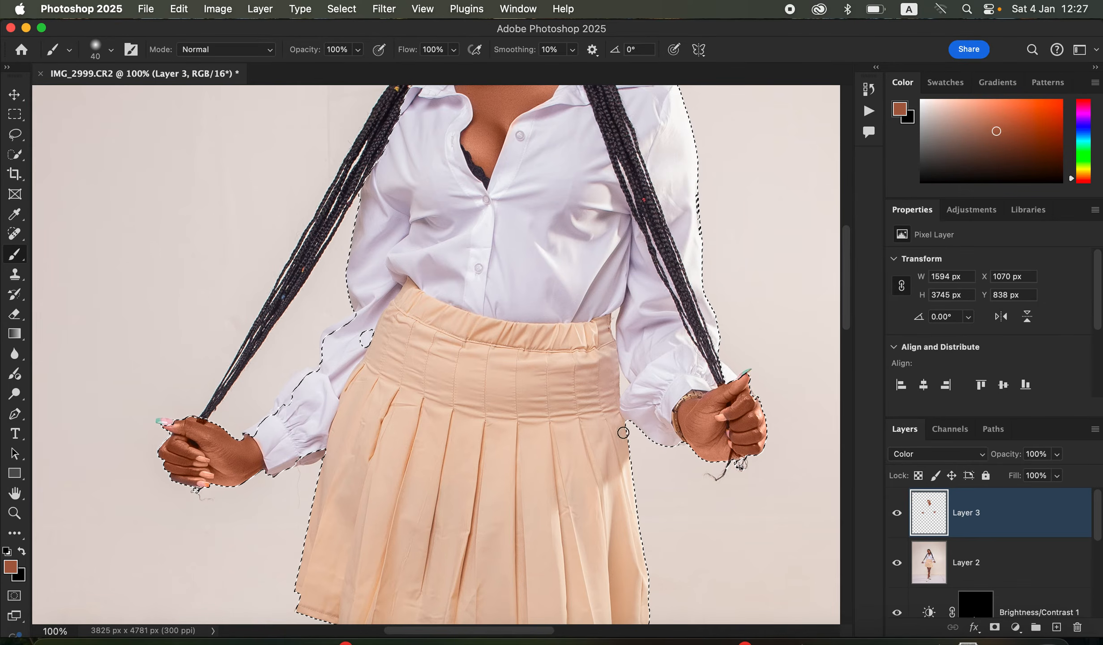
- Paint the sampled skin tone over the knees and lower legs on Layer 3 with an enlarged brush, reducing it to size 100
drag(645, 467, 612, 294)
mouse_move(647, 586)
mouse_down()
mouse_move(662, 389)
mouse_move(675, 388)
mouse_up()
key(bracketright)
key(bracketright)
key(bracketright)
key(bracketright)
key(bracketright)
key(bracketright)
key(bracketright)
key(bracketright)
key(bracketright)
key(bracketright)
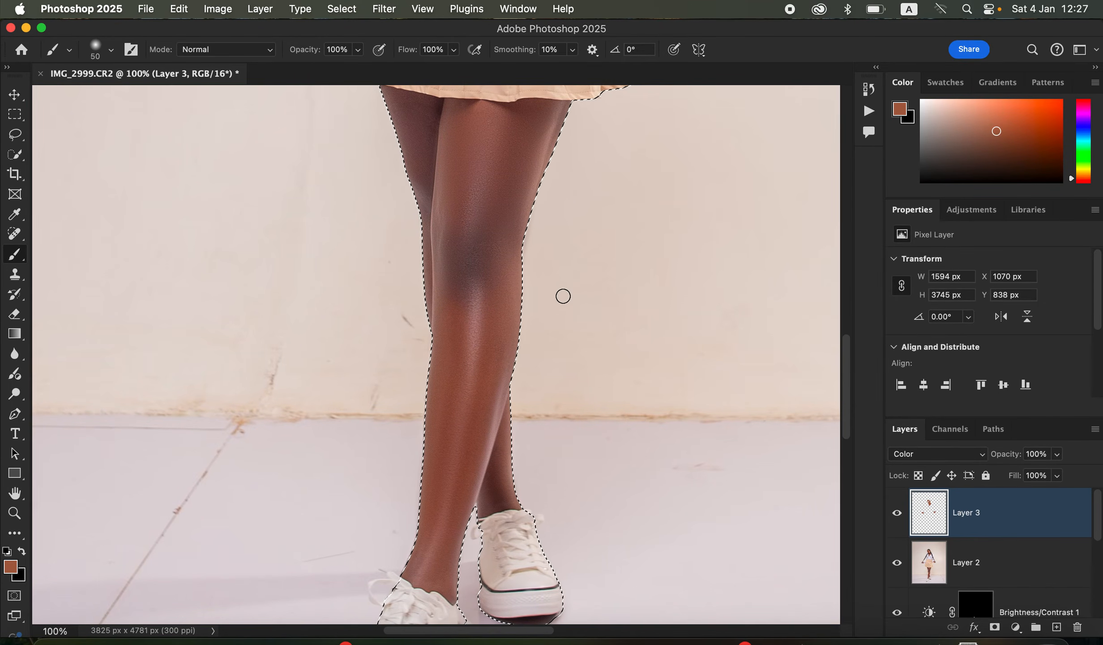
mouse_move(470, 197)
mouse_down()
mouse_move(469, 221)
mouse_move(433, 131)
mouse_move(492, 143)
mouse_move(484, 186)
mouse_move(494, 147)
mouse_move(522, 137)
mouse_move(480, 298)
mouse_move(465, 238)
mouse_move(470, 324)
mouse_move(468, 346)
mouse_move(468, 279)
mouse_move(455, 438)
mouse_move(451, 404)
mouse_move(462, 430)
mouse_move(439, 528)
mouse_move(417, 568)
mouse_move(440, 578)
mouse_move(444, 554)
mouse_move(450, 586)
mouse_move(448, 494)
mouse_move(465, 399)
mouse_move(477, 493)
mouse_move(493, 492)
mouse_move(495, 451)
mouse_move(490, 497)
mouse_move(512, 501)
mouse_up()
key(bracketleft)
key(bracketleft)
key(bracketleft)
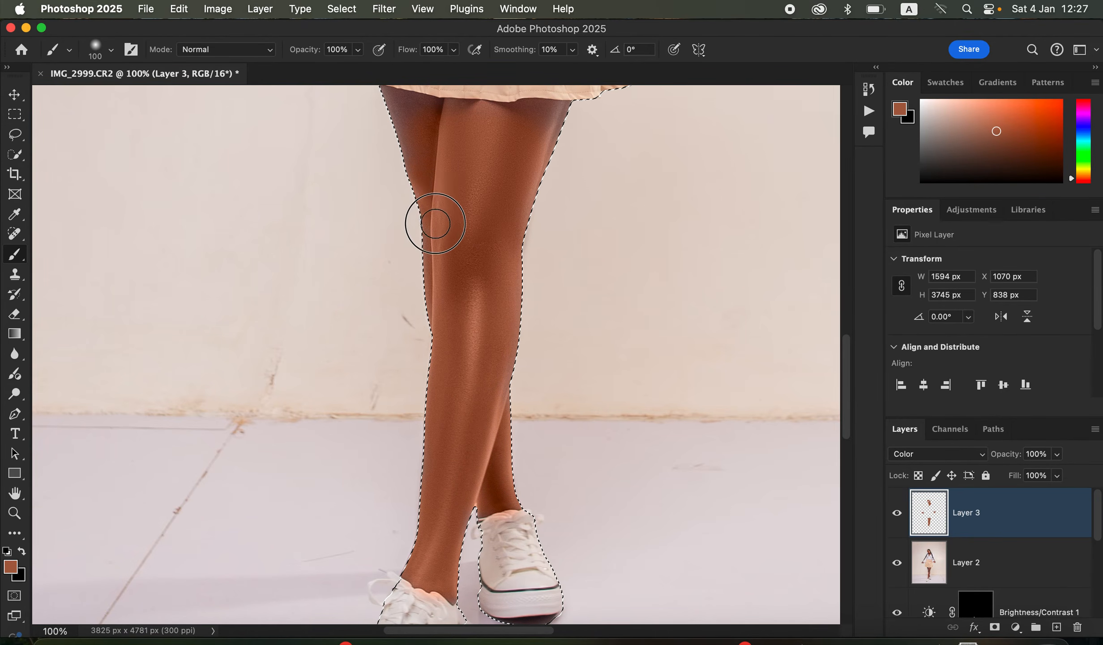
- Cover the remaining dark skin on the thighs below the skirt hem with the sampled tone at brush size 100
scroll(541, 248, up, 5)
mouse_move(532, 311)
mouse_down()
mouse_move(538, 284)
mouse_move(572, 276)
mouse_move(424, 263)
mouse_move(444, 342)
mouse_move(428, 280)
mouse_move(492, 292)
mouse_move(475, 276)
mouse_move(526, 310)
mouse_move(584, 271)
mouse_move(536, 358)
mouse_move(479, 378)
mouse_move(471, 397)
mouse_move(461, 465)
mouse_move(510, 536)
mouse_up()
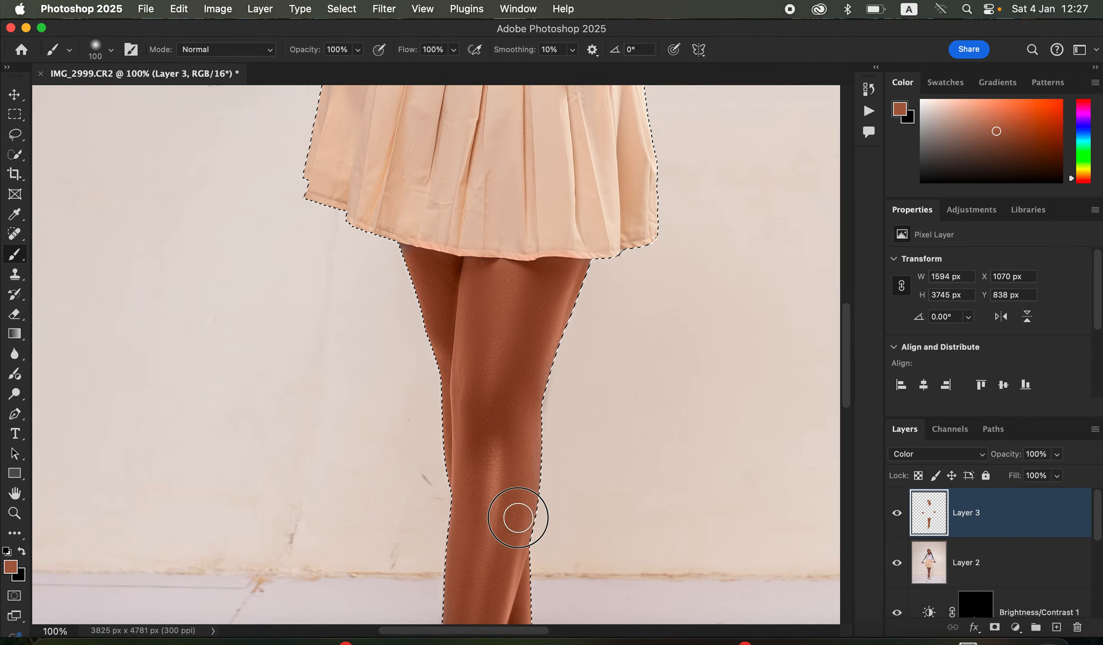
drag(598, 431, 612, 287)
drag(523, 397, 500, 499)
mouse_move(489, 563)
mouse_down()
mouse_move(486, 284)
mouse_move(495, 330)
mouse_move(473, 139)
mouse_up()
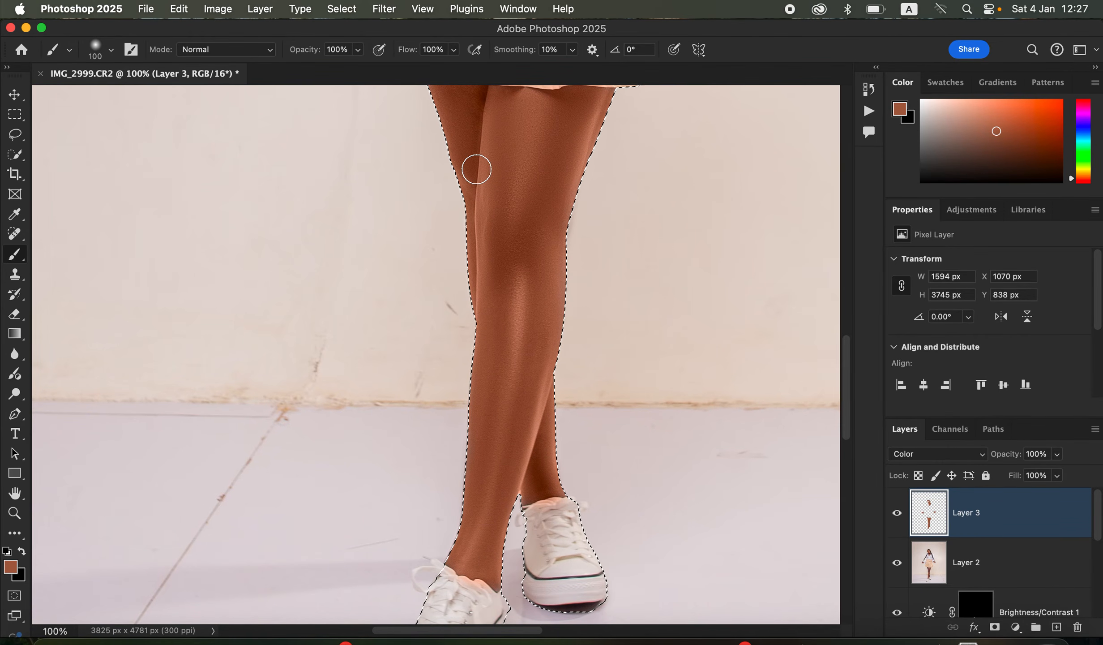
- Switch to the Eraser tool with a soft 20 px tip and deselect the subject
key(super+minus)
key(super+minus)
key(super+minus)
key(super+minus)
key(super+minus)
key(super+plus)
key(super+plus)
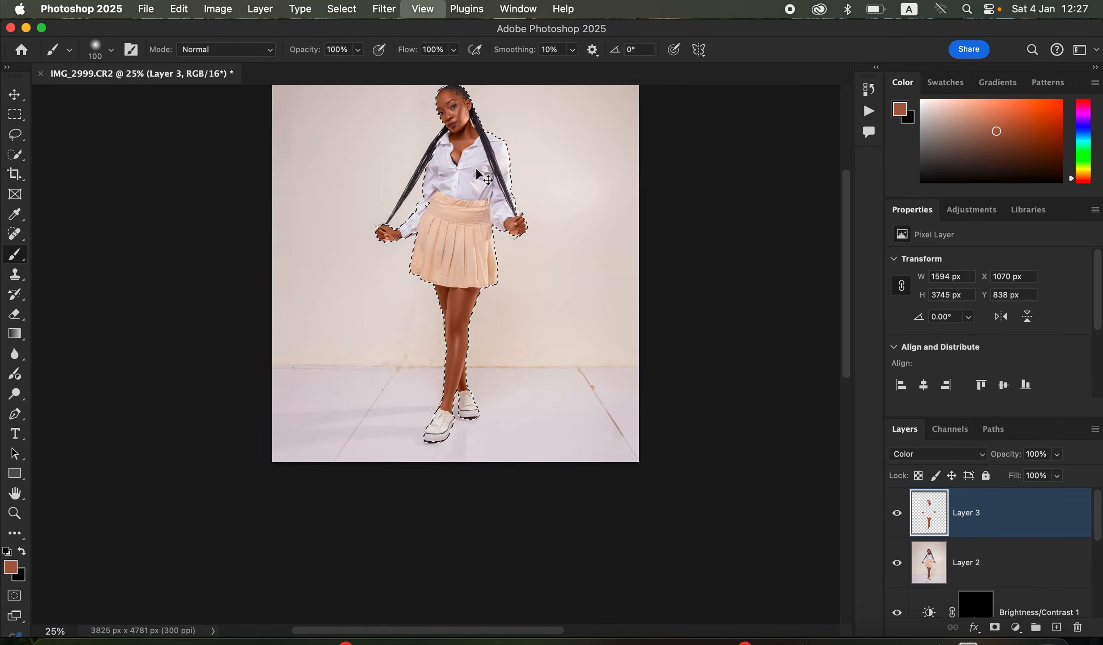
drag(567, 308, 579, 415)
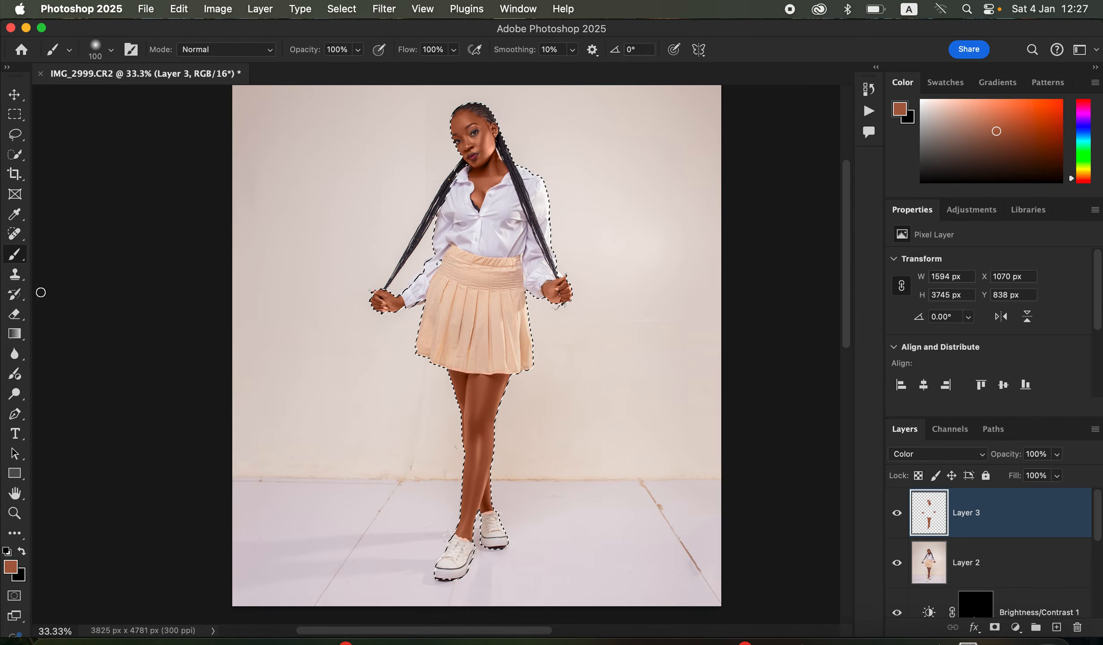
click(21, 317)
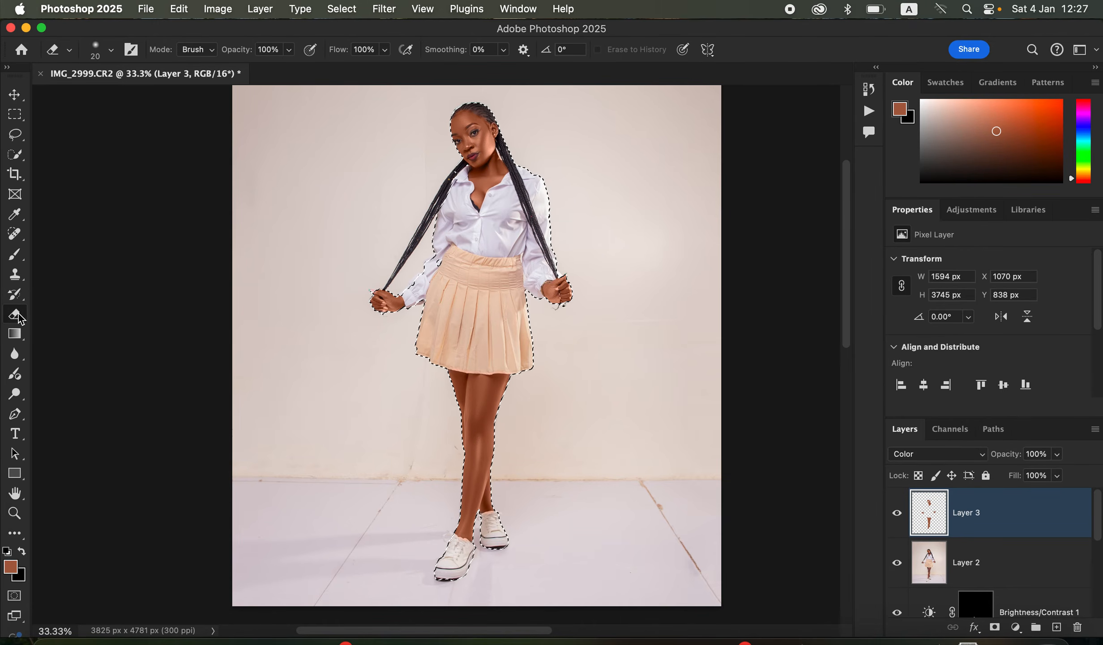
click(212, 53)
click(205, 50)
click(110, 51)
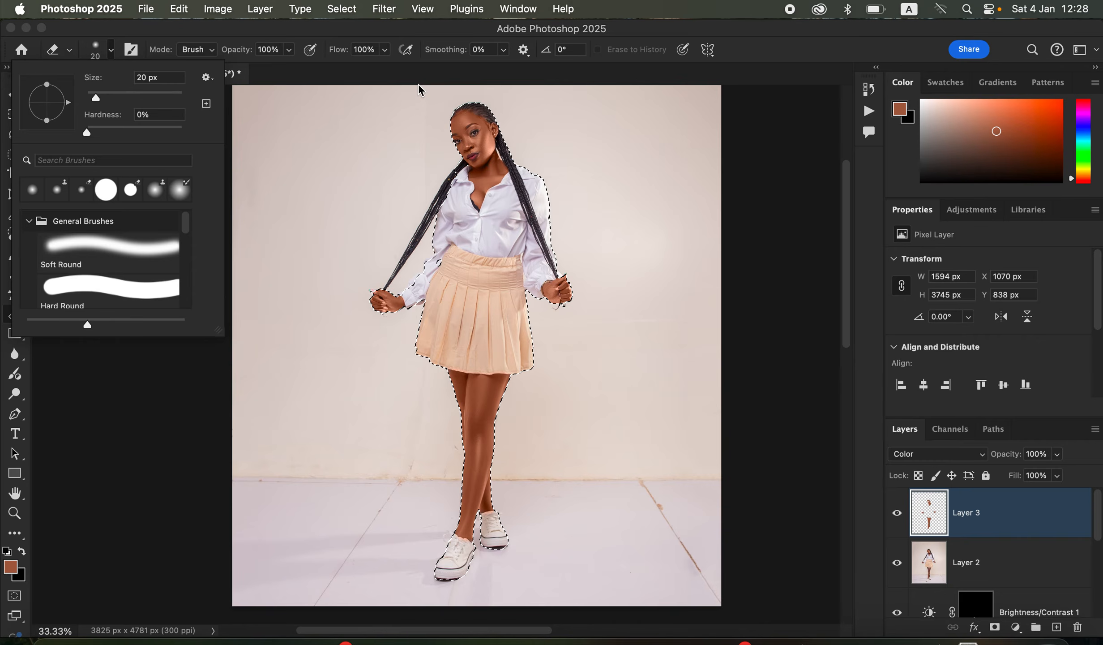
key(super+plus)
key(super+plus)
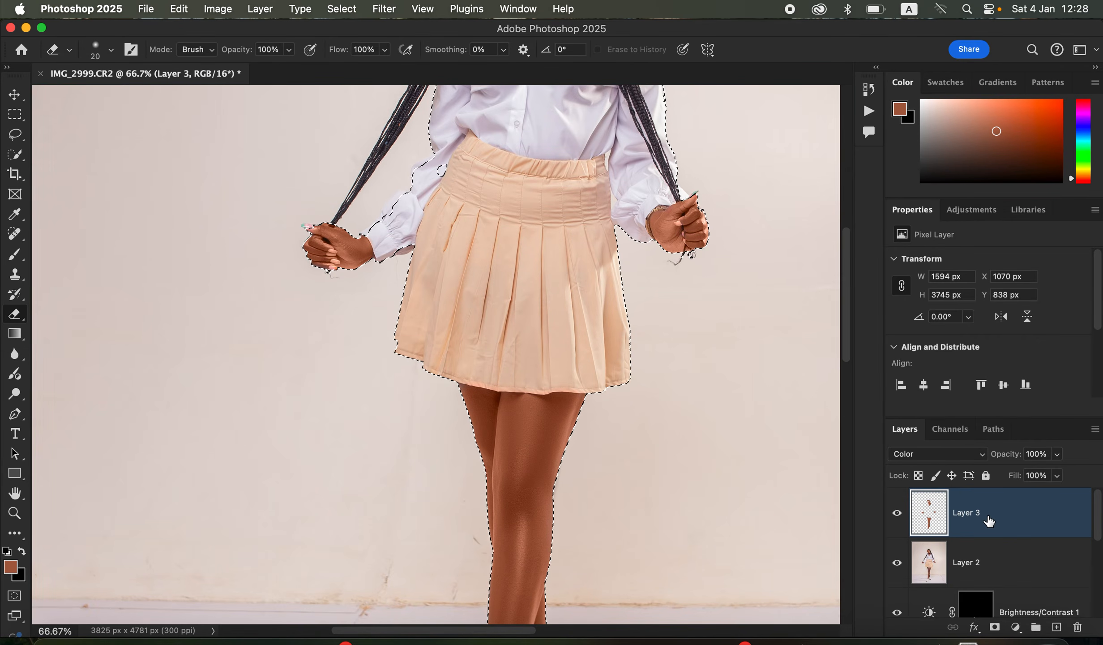
drag(650, 292, 628, 332)
key(super+d)
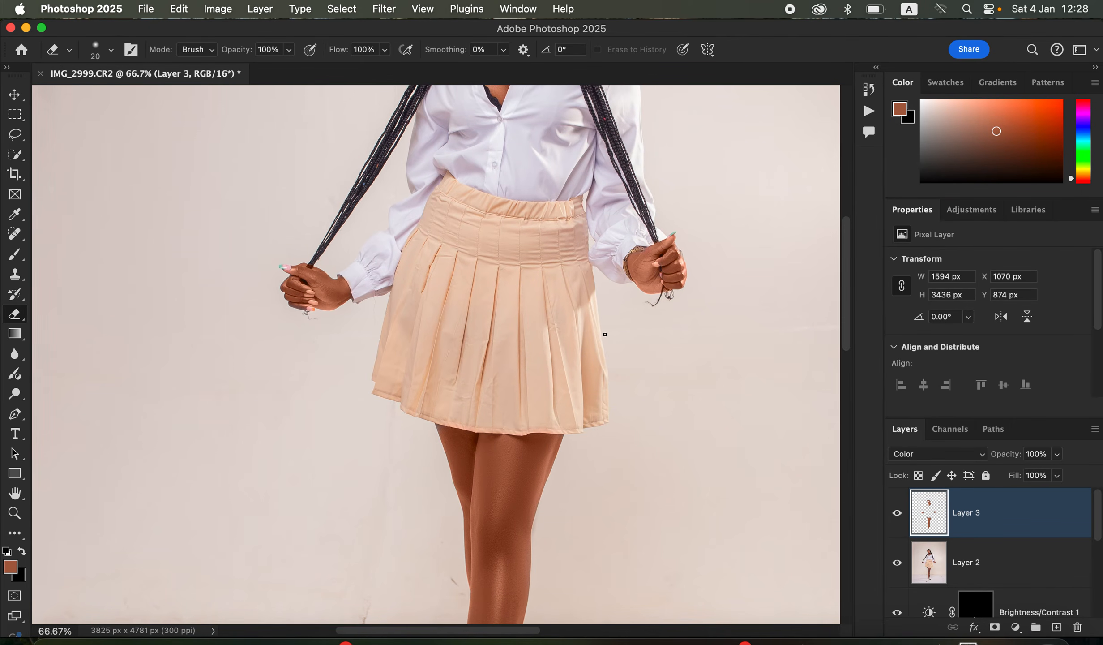
- Erase the painted skin tone from the fingernails of the hand without the watch on Layer 3, using the 20 px eraser
key(super+plus)
key(super+plus)
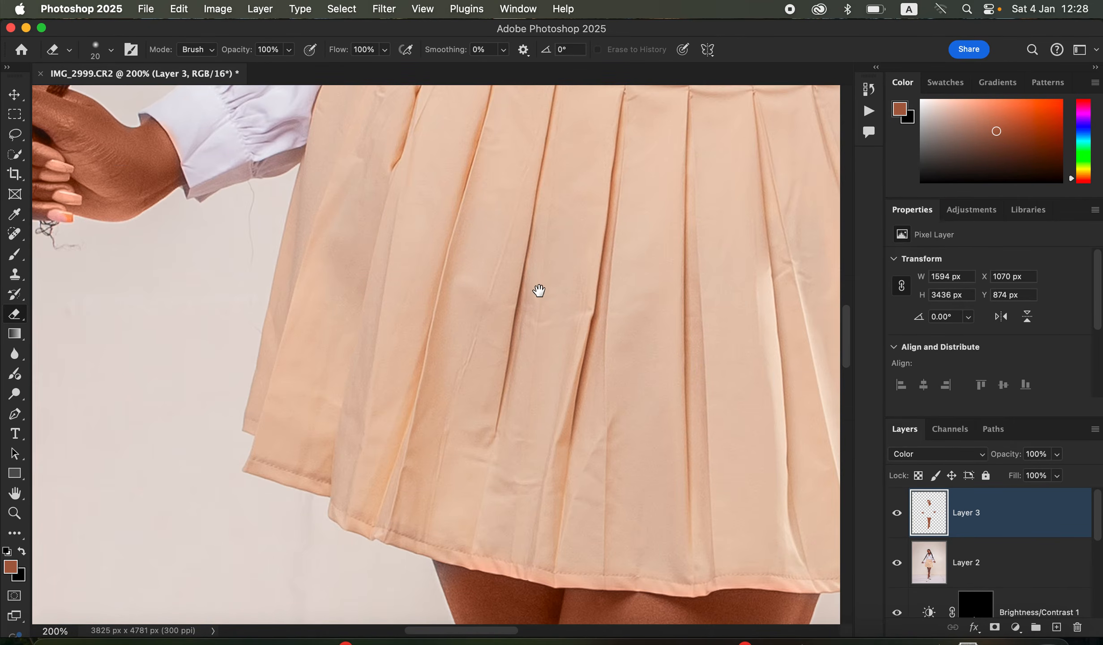
mouse_move(477, 268)
mouse_down()
mouse_move(672, 414)
mouse_move(703, 424)
mouse_up()
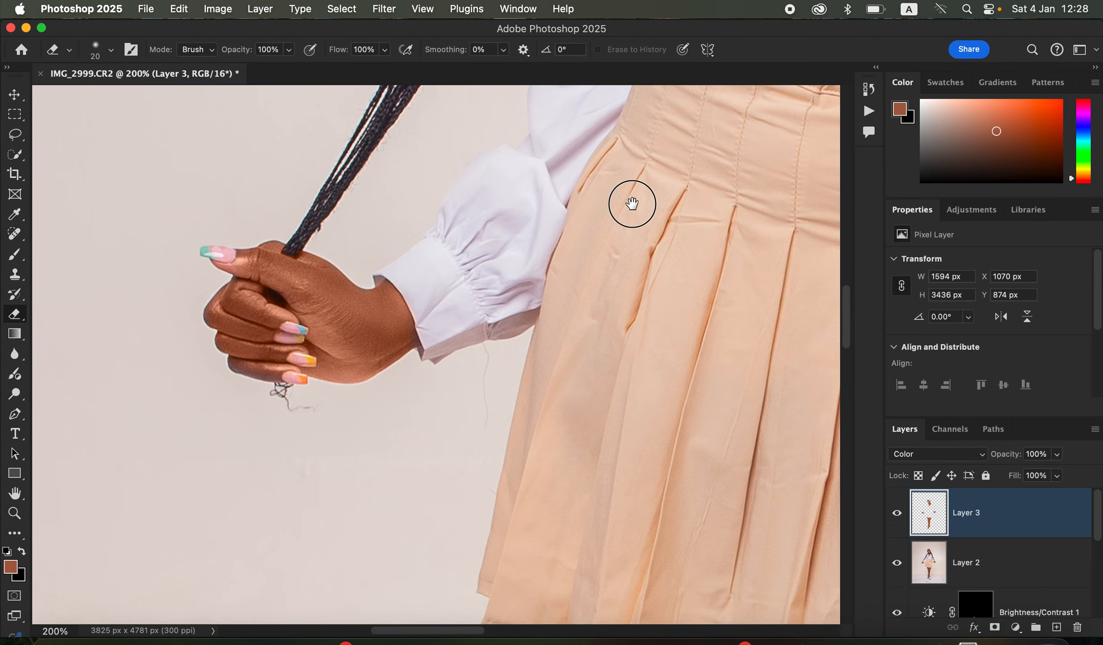
scroll(646, 195, up, 20)
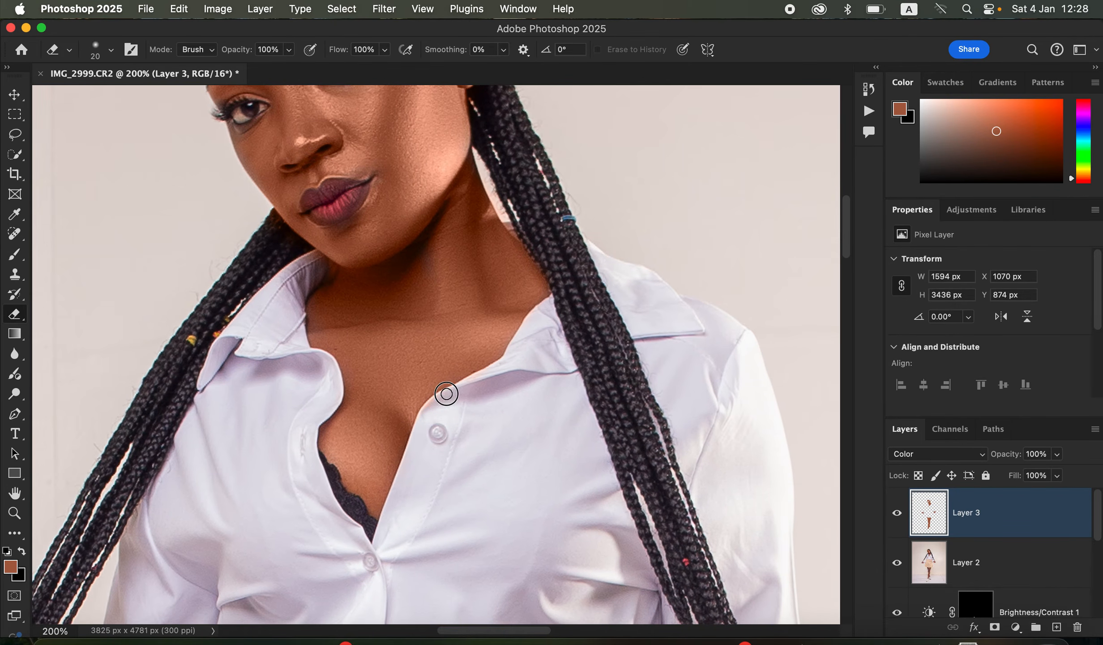
- Clean the painted skin tone off the eyes, lips and earring on Layer 3, alternating between the Brush and Eraser tools
scroll(559, 284, up, 8)
scroll(559, 284, left, 2)
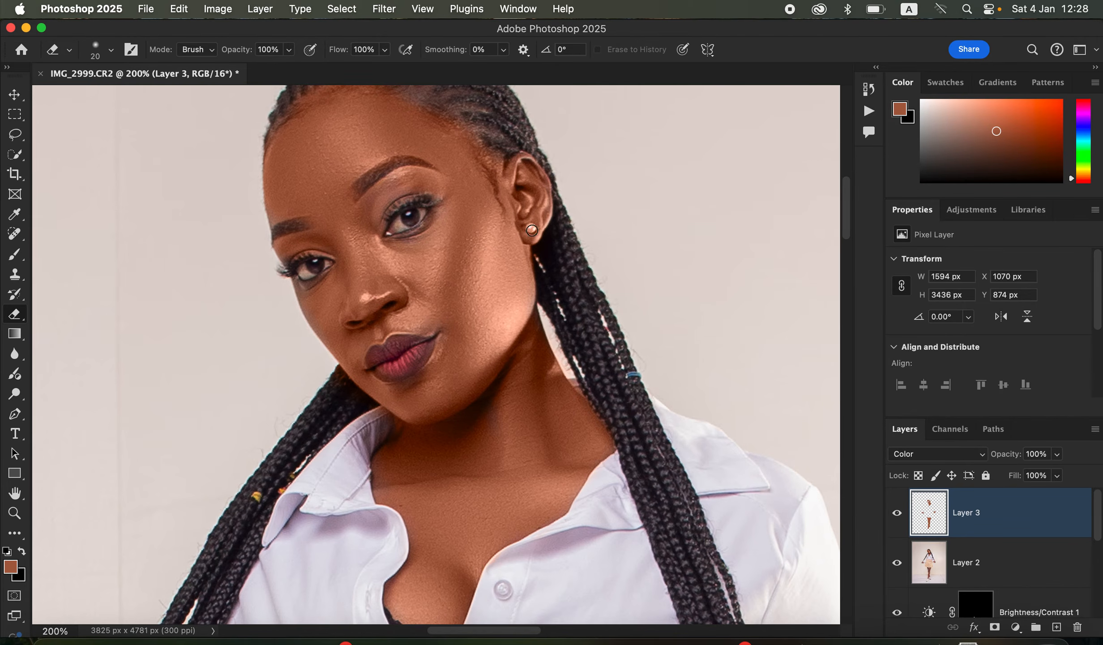
key(b)
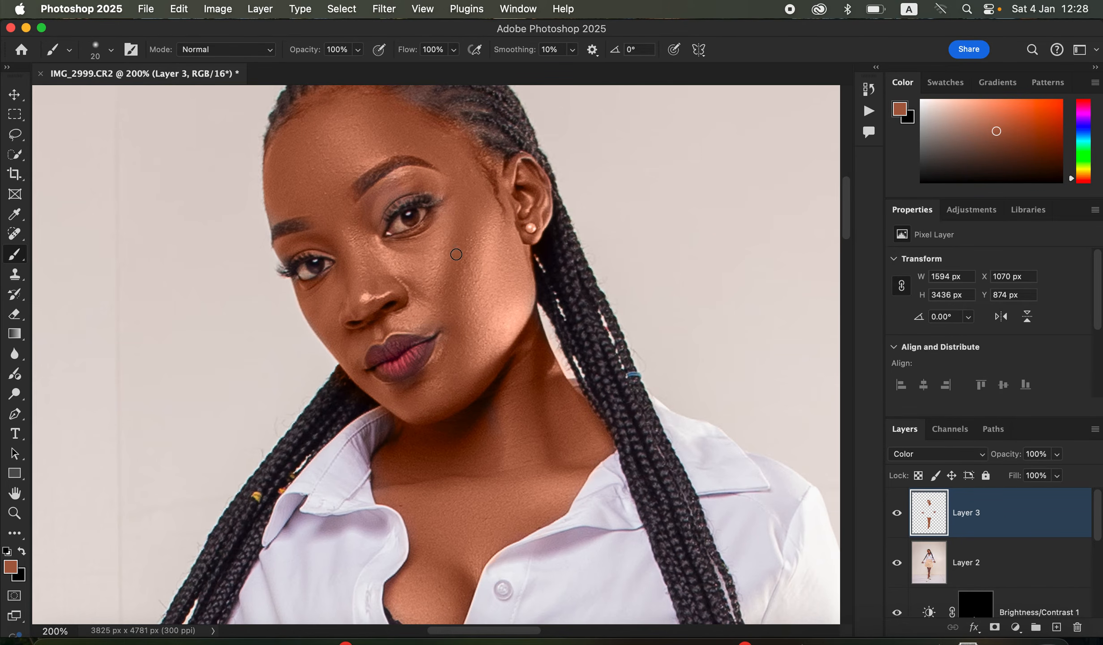
key(e)
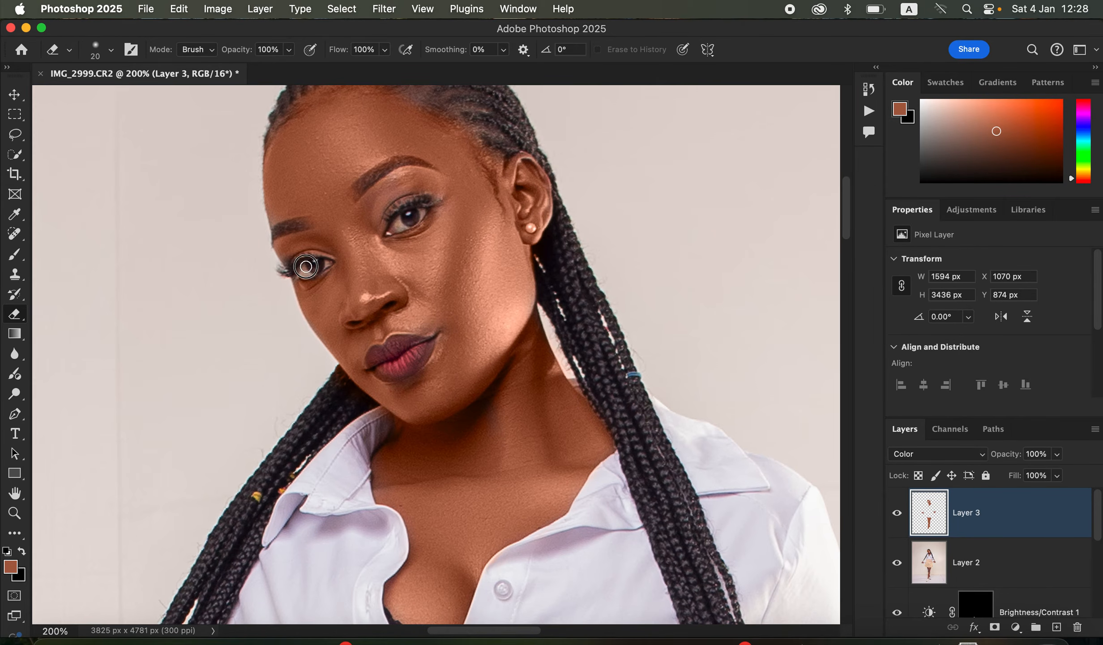
drag(680, 357, 660, 343)
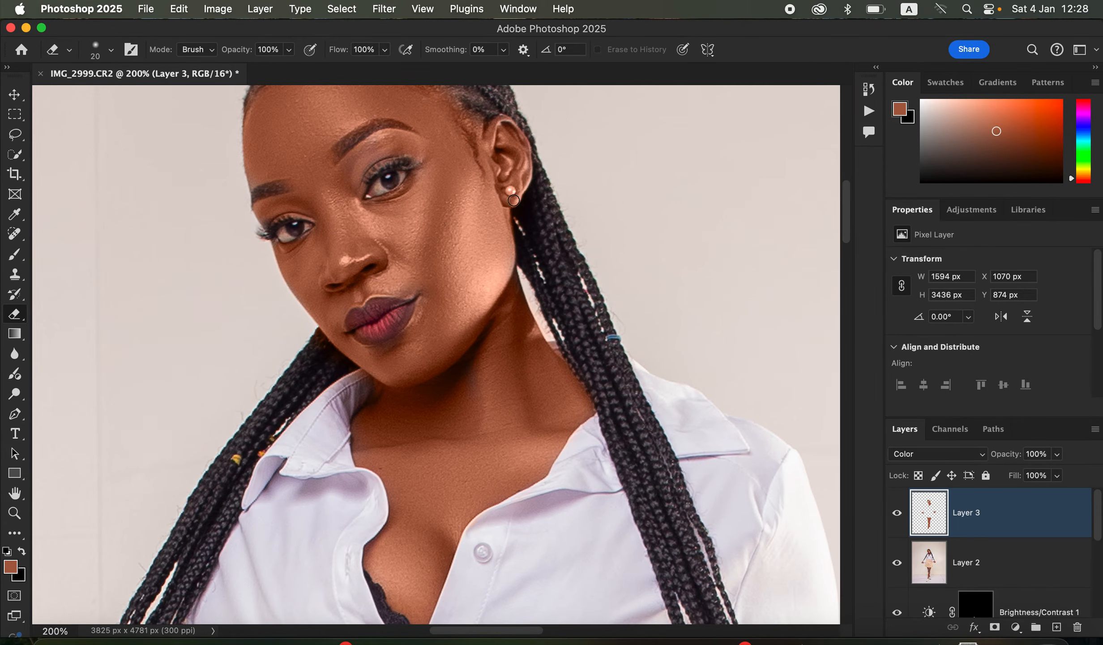
- Fill the missing tone at the rear ankle with the 20 px brush and erase the spill from that sneaker's collar and laces
scroll(592, 282, down, 20)
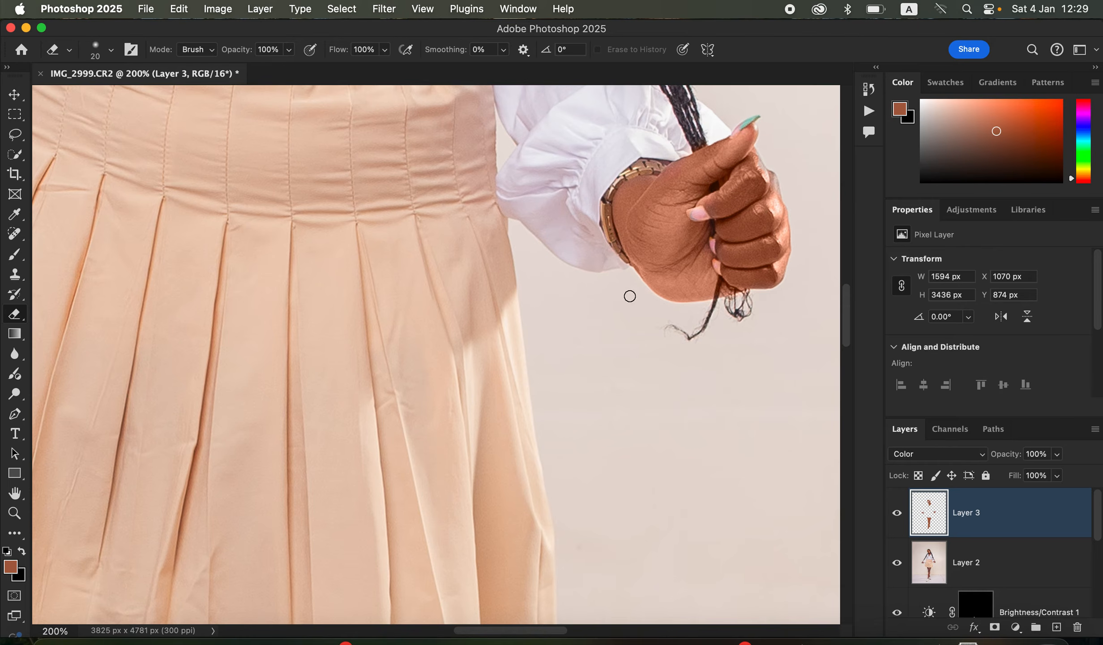
scroll(633, 281, down, 20)
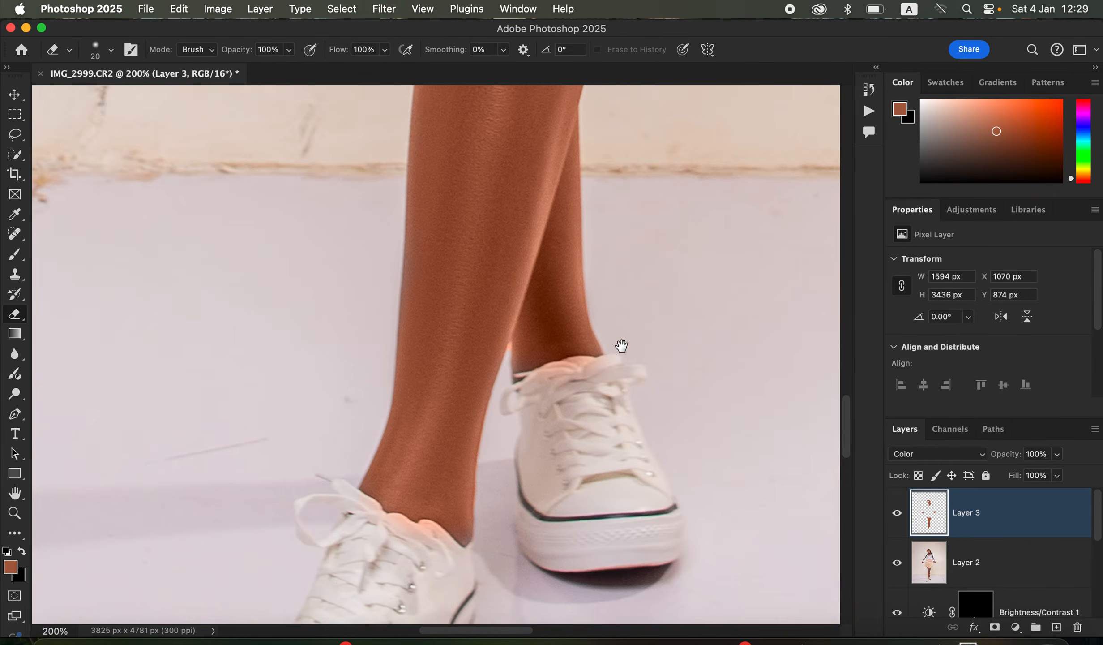
scroll(622, 346, down, 5)
mouse_move(601, 299)
mouse_down()
mouse_move(565, 320)
mouse_move(539, 318)
mouse_up()
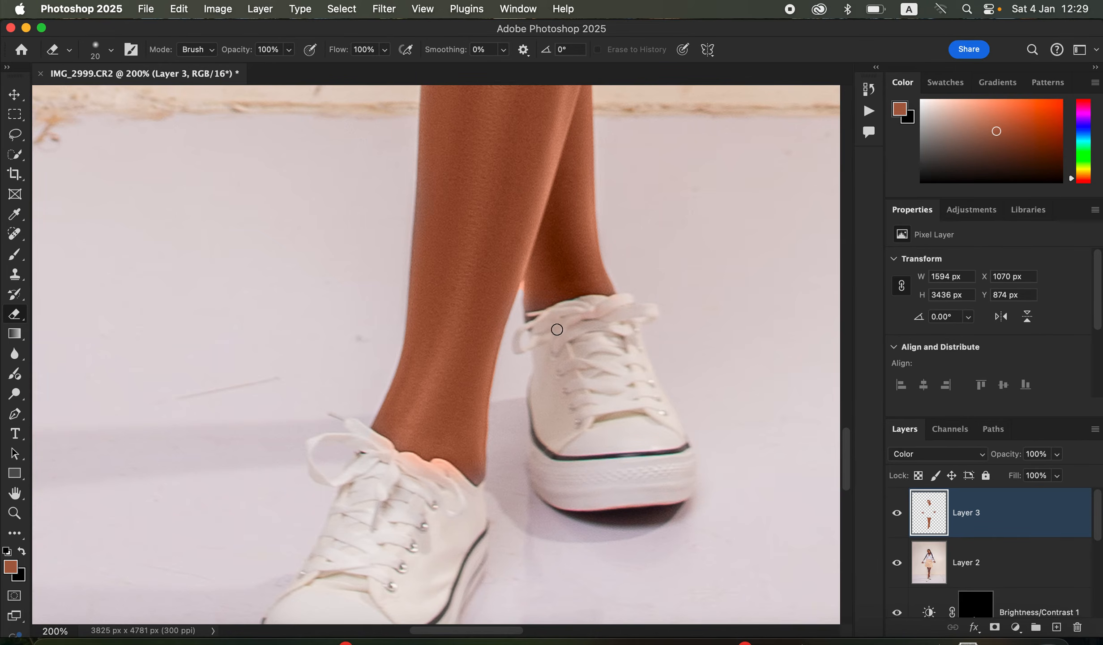
key(b)
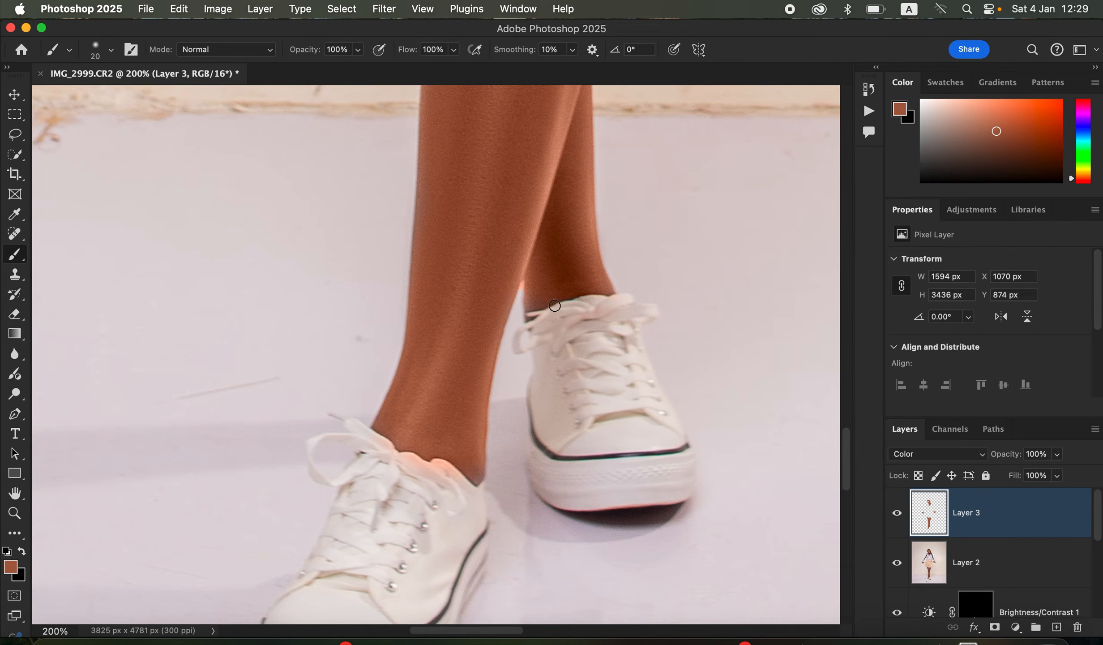
drag(531, 306, 529, 318)
key(e)
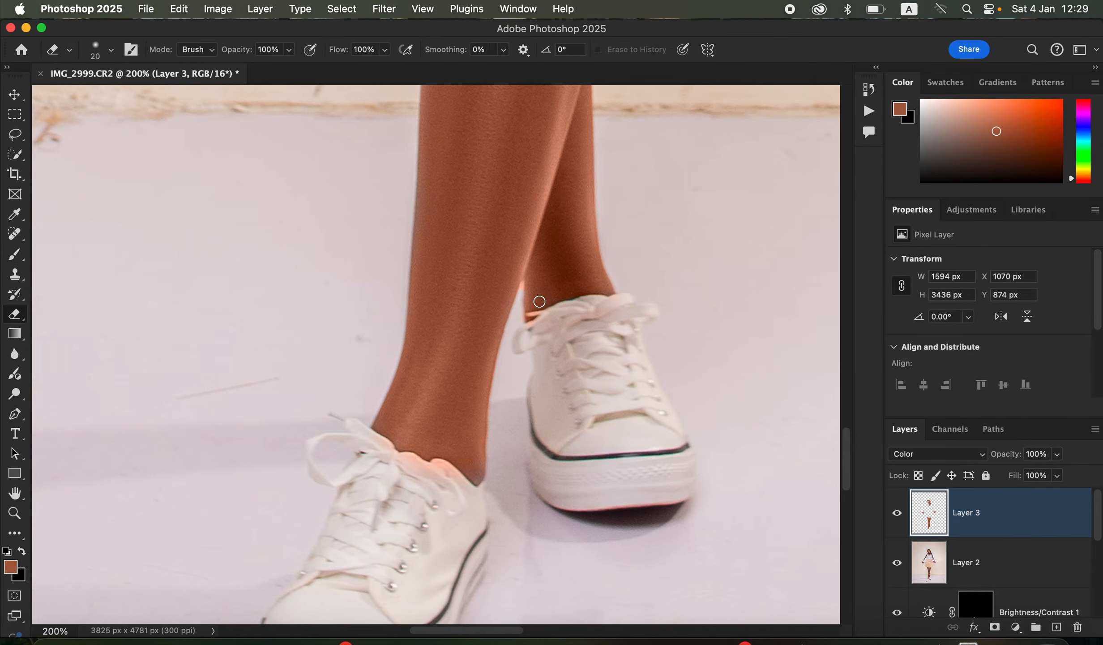
drag(524, 287, 528, 328)
- Touch up the front ankle with the sampled tone and erase the color spill along the front sneaker's opening
key(b)
mouse_move(470, 448)
mouse_down()
mouse_move(475, 475)
mouse_move(478, 460)
mouse_up()
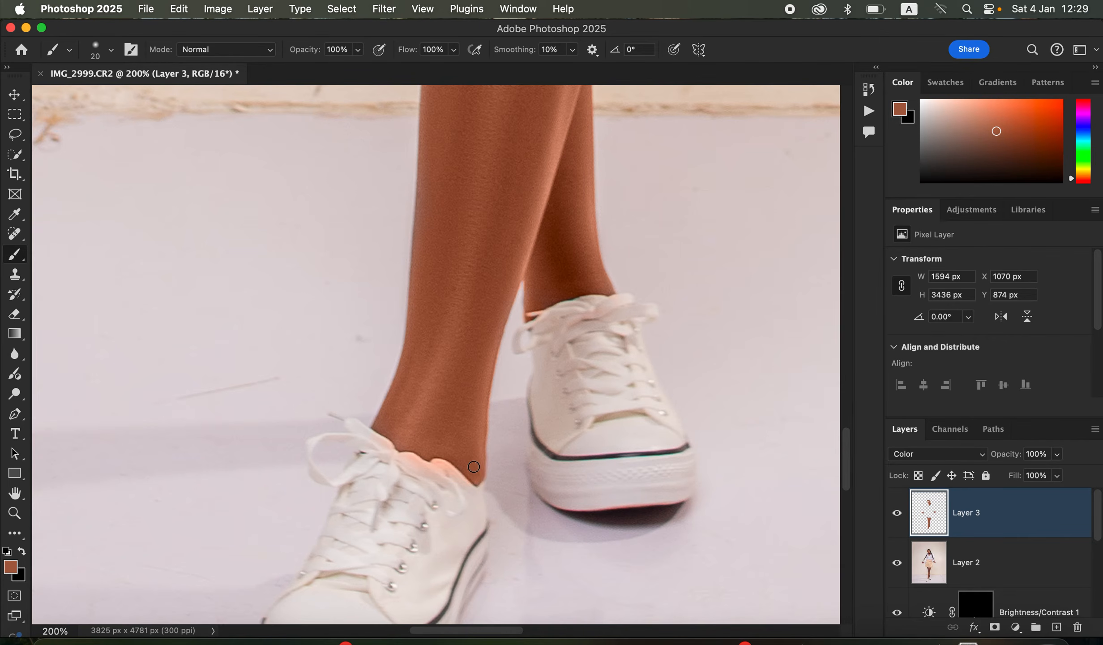
key(e)
mouse_move(478, 489)
mouse_down()
mouse_move(439, 461)
mouse_move(441, 474)
mouse_move(406, 460)
mouse_move(458, 489)
mouse_move(398, 463)
mouse_move(420, 472)
mouse_move(403, 453)
mouse_move(442, 475)
mouse_move(436, 464)
mouse_move(392, 454)
mouse_up()
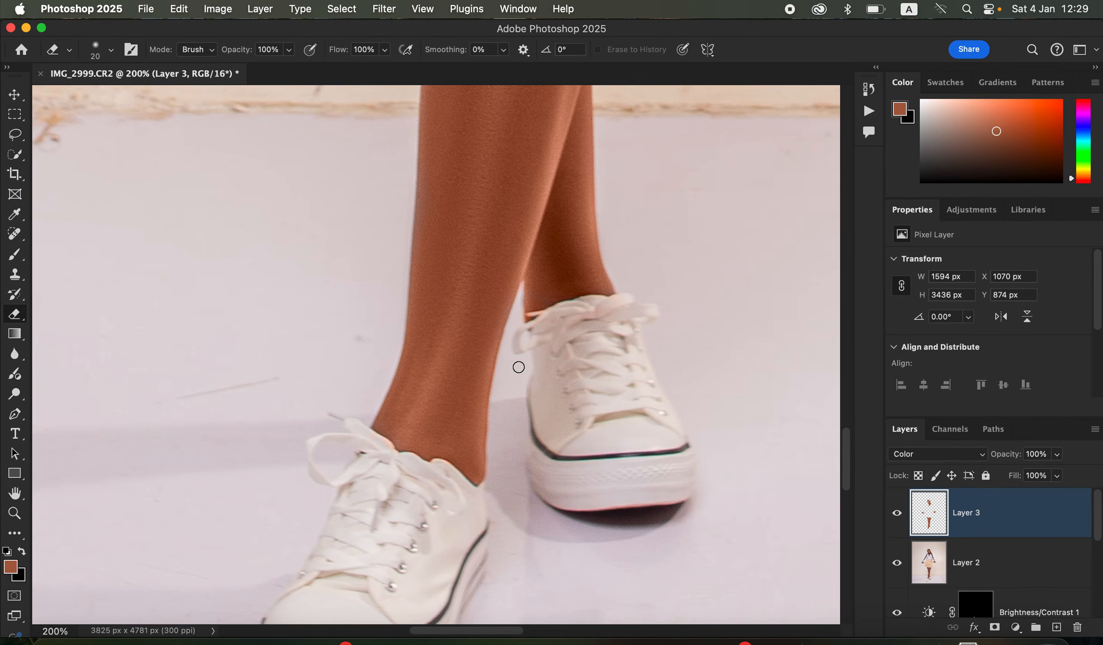
- Lower Layer 3's opacity to 64% and compare the full image with the layer hidden and shown
key(super+minus)
key(super+minus)
key(super+minus)
key(super+minus)
key(super+minus)
key(super+minus)
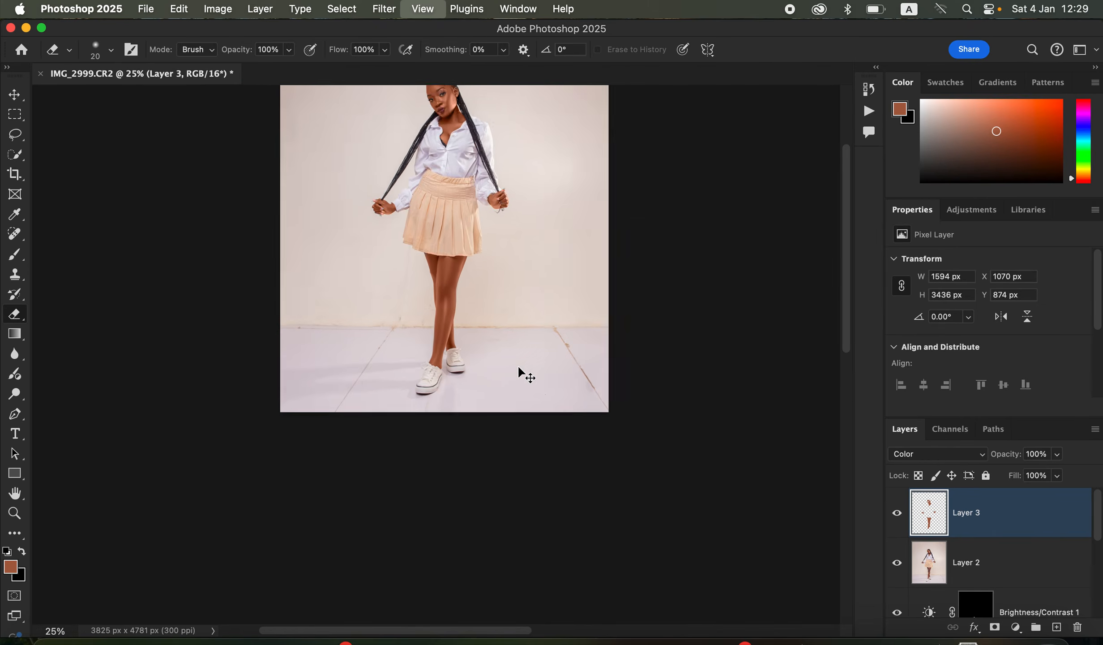
key(super+plus)
scroll(563, 362, up, 5)
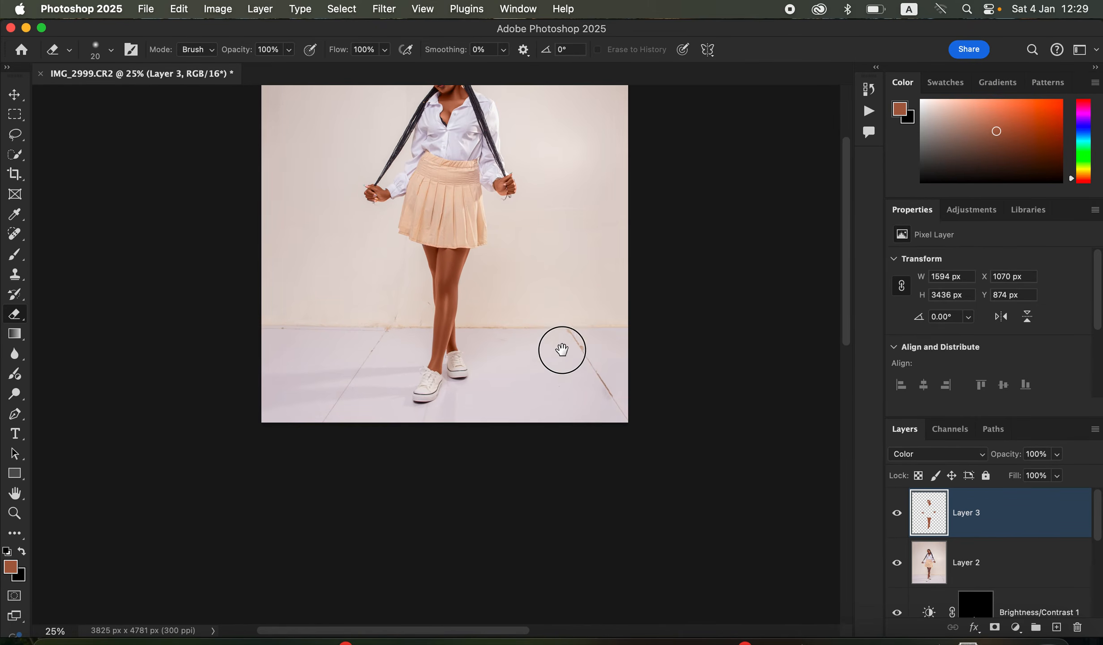
click(1057, 454)
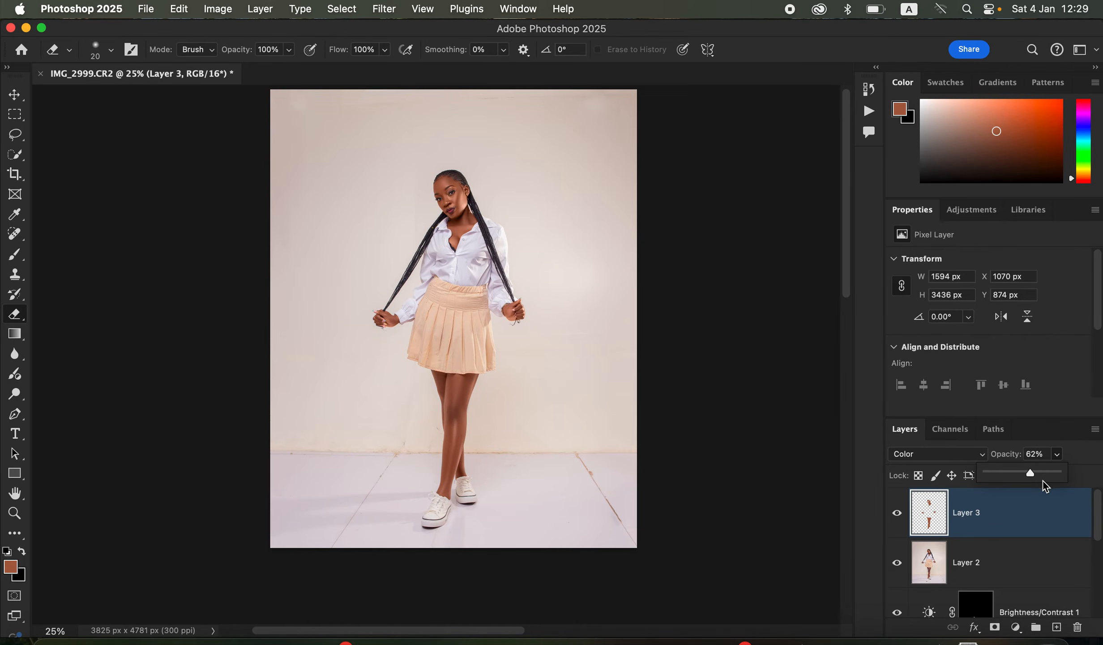
drag(1034, 471, 1037, 473)
drag(1032, 477, 1032, 480)
click(895, 515)
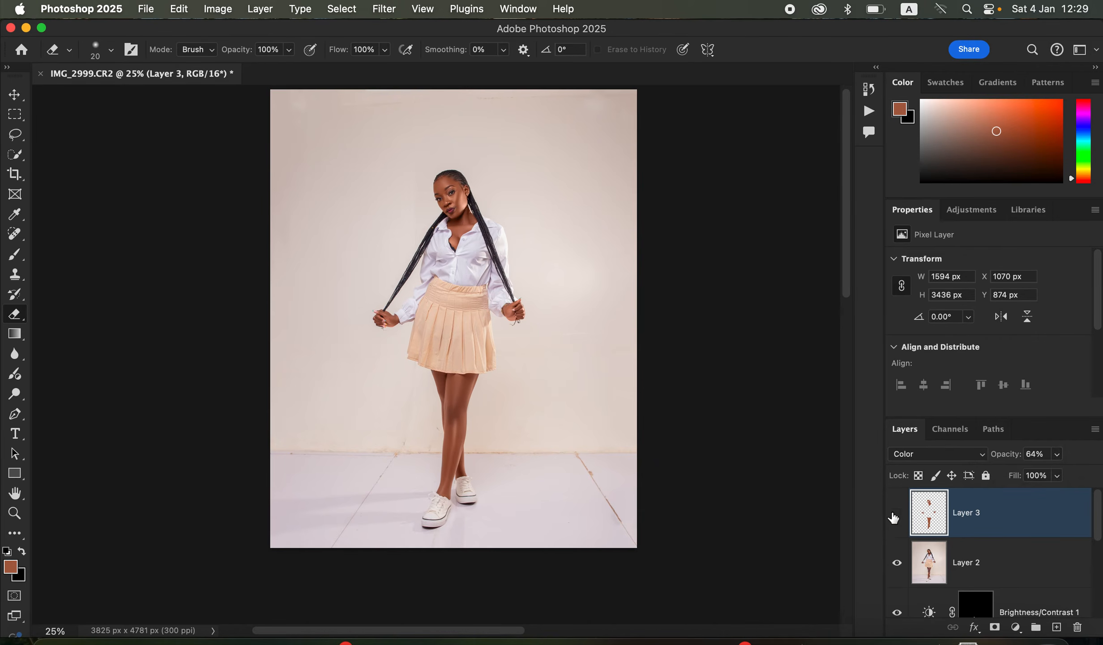
click(894, 516)
click(895, 517)
click(895, 519)
- Add a Curves adjustment layer above Layer 3 and move its white point to input 190, output 255
click(1056, 627)
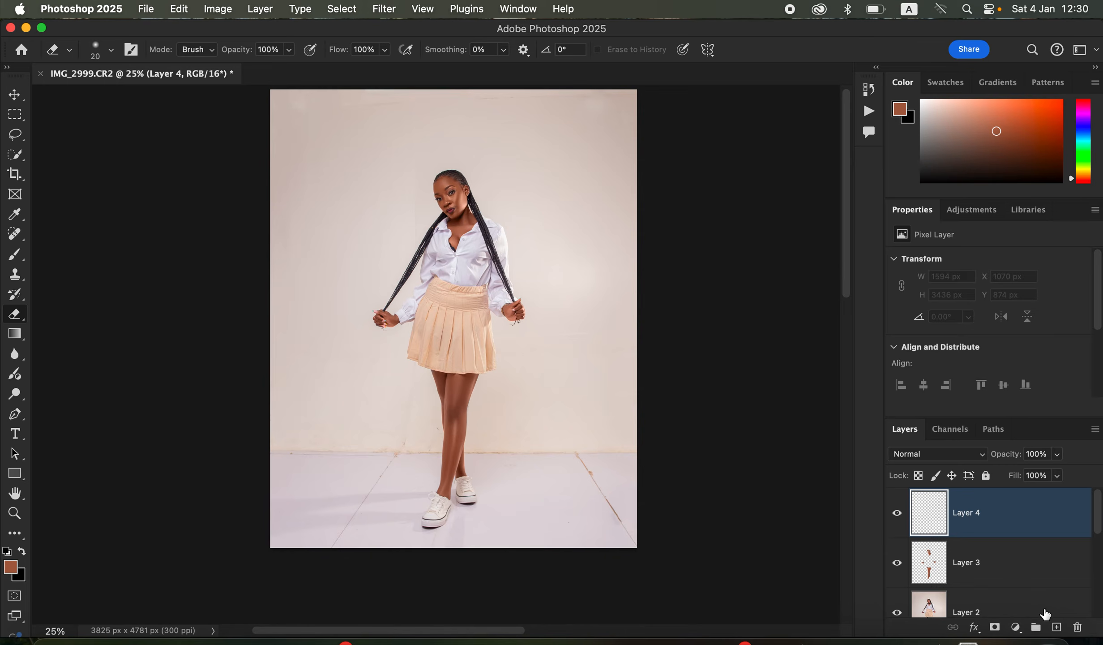
key(super+z)
click(1016, 627)
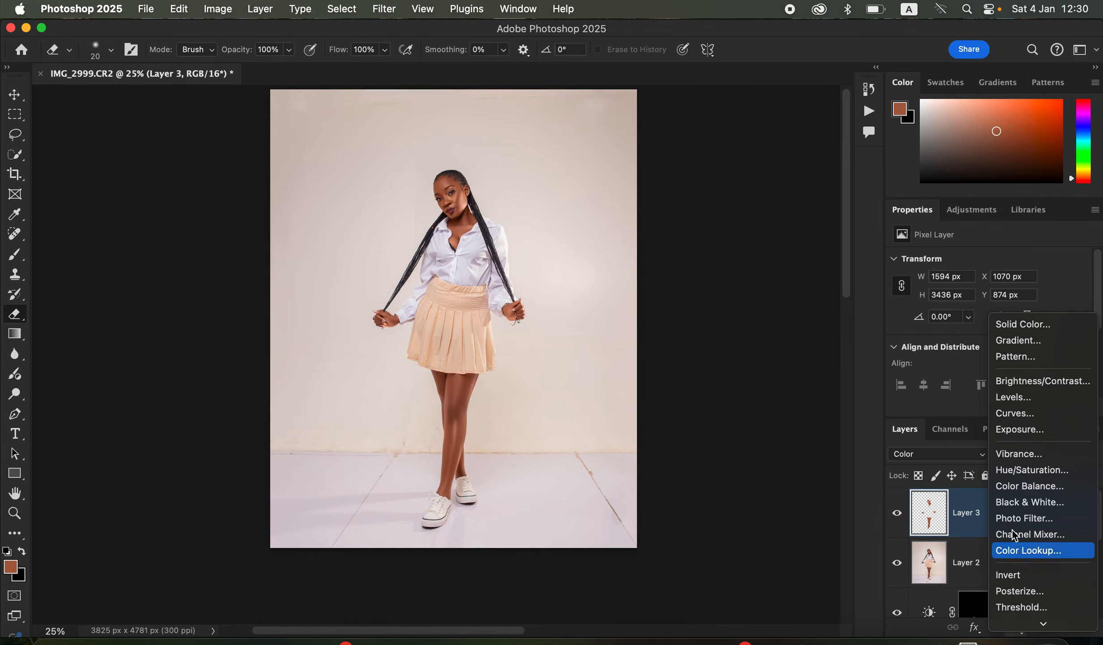
click(1018, 414)
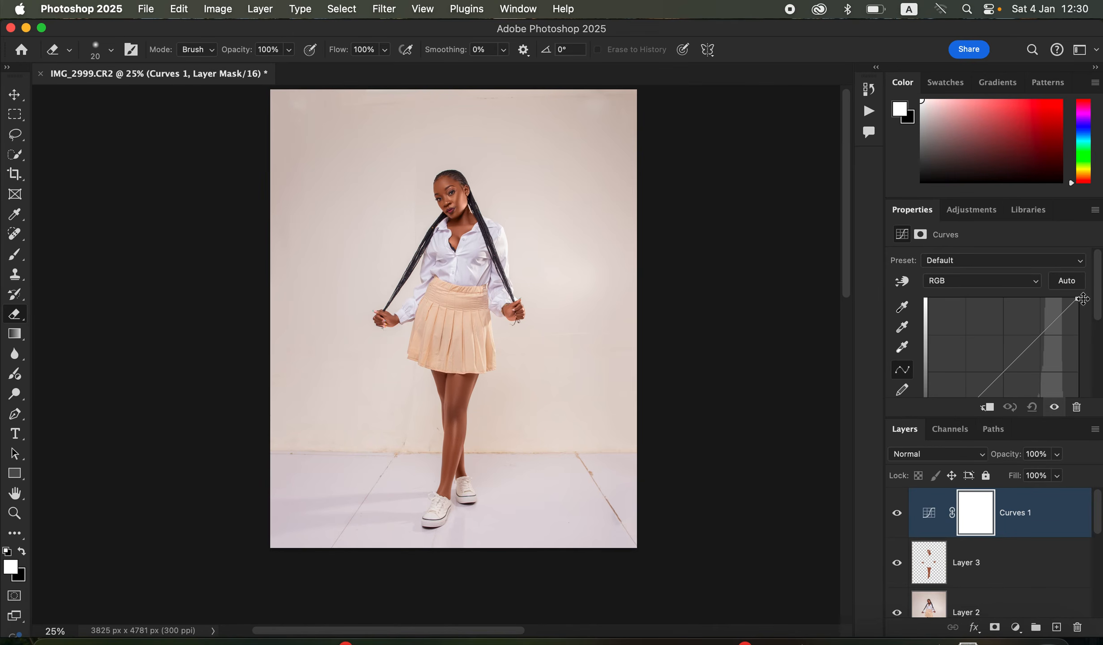
scroll(1097, 345, down, 2)
drag(1077, 354, 1041, 353)
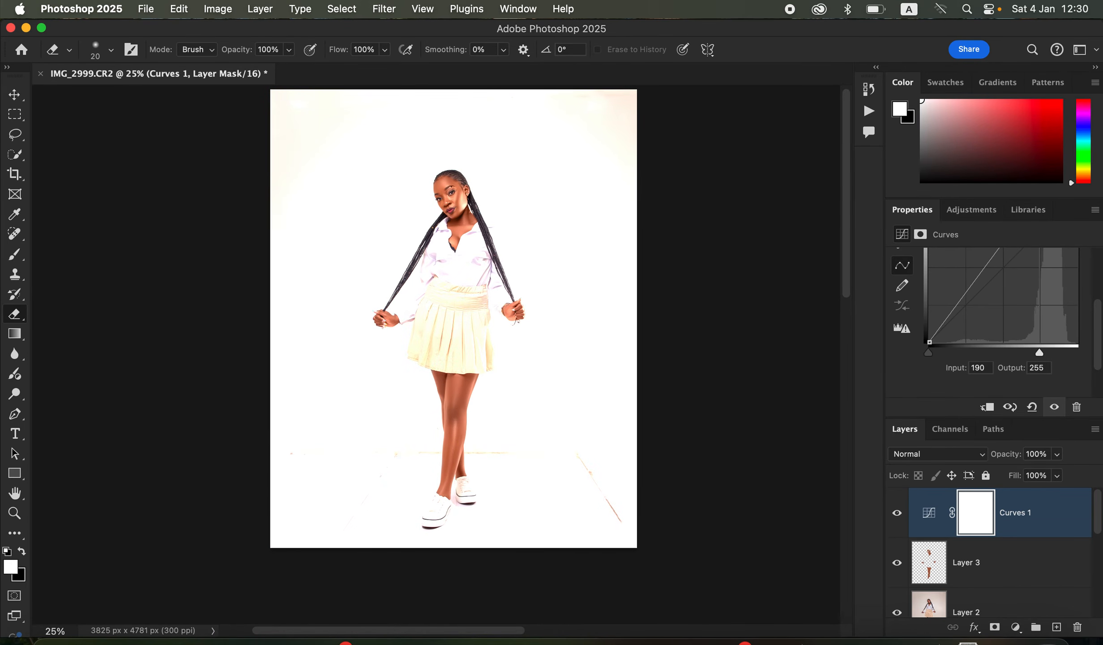
- Restrict Curves 1 to the highlights with Blend If by splitting the Underlying Layer's black slider to 135 / 222
double_click(1065, 522)
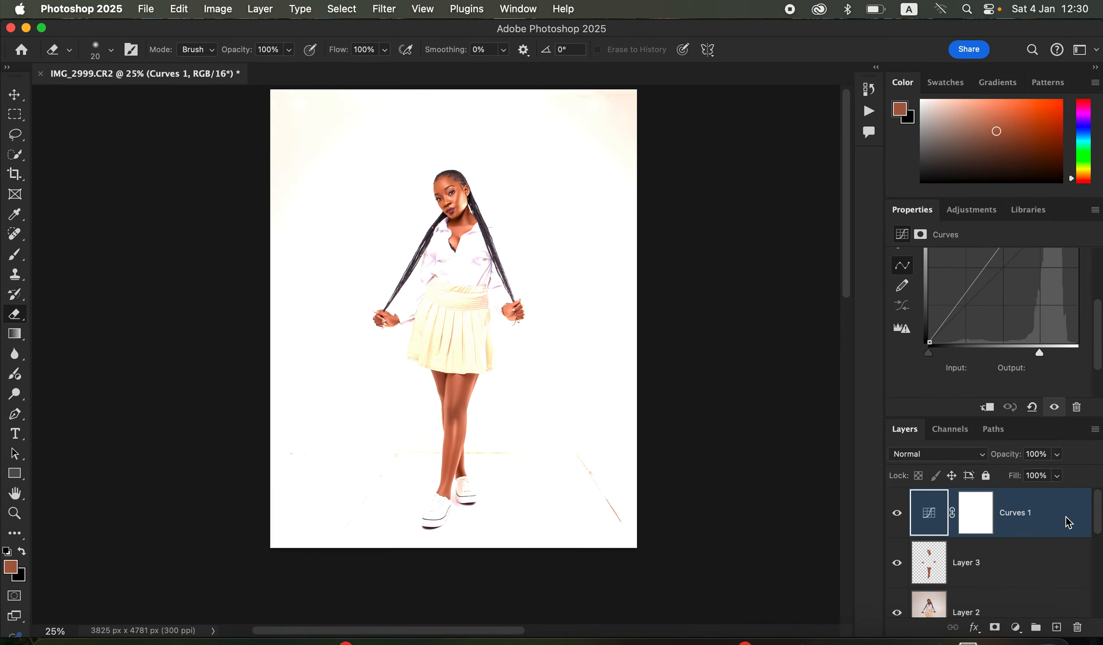
drag(840, 82, 929, 97)
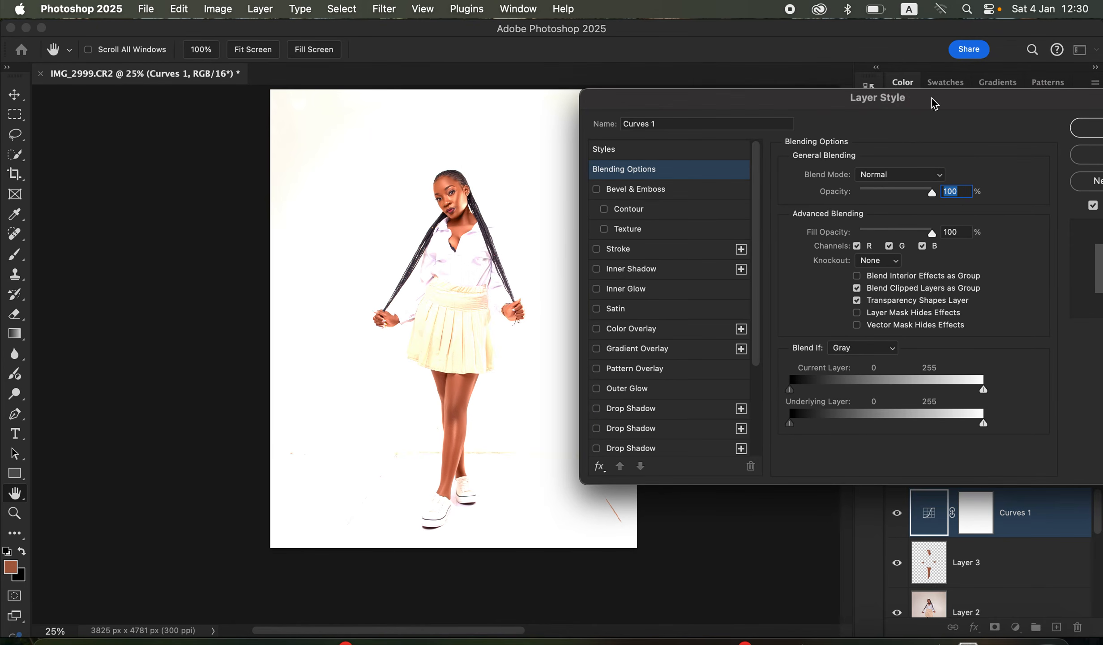
drag(792, 428, 958, 423)
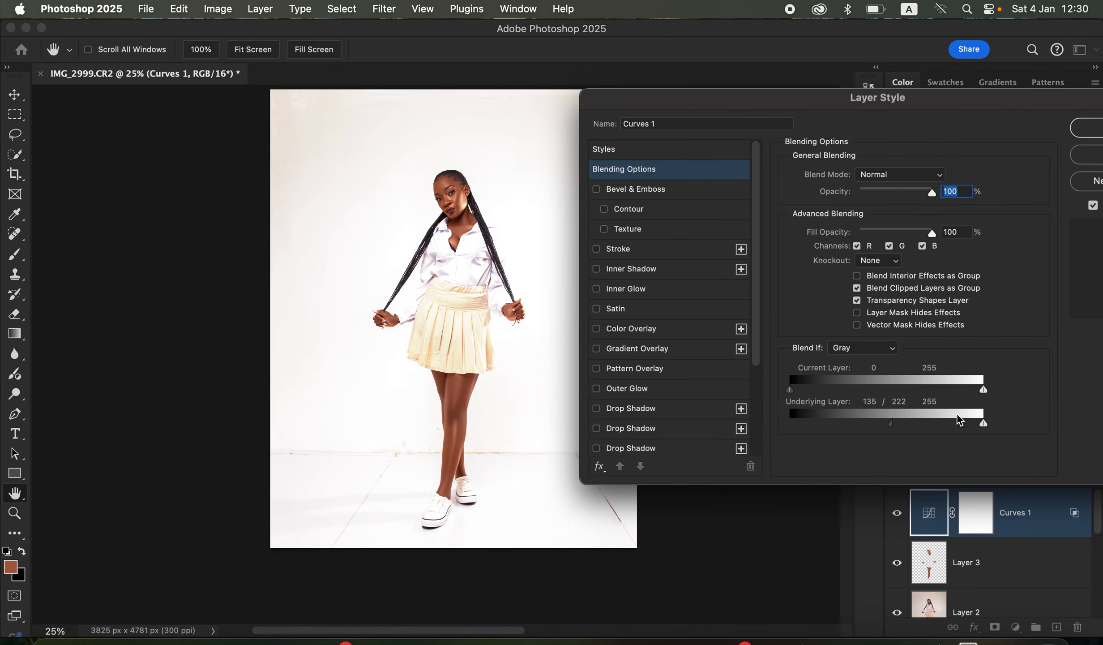
drag(970, 112, 824, 122)
click(994, 158)
key(e)
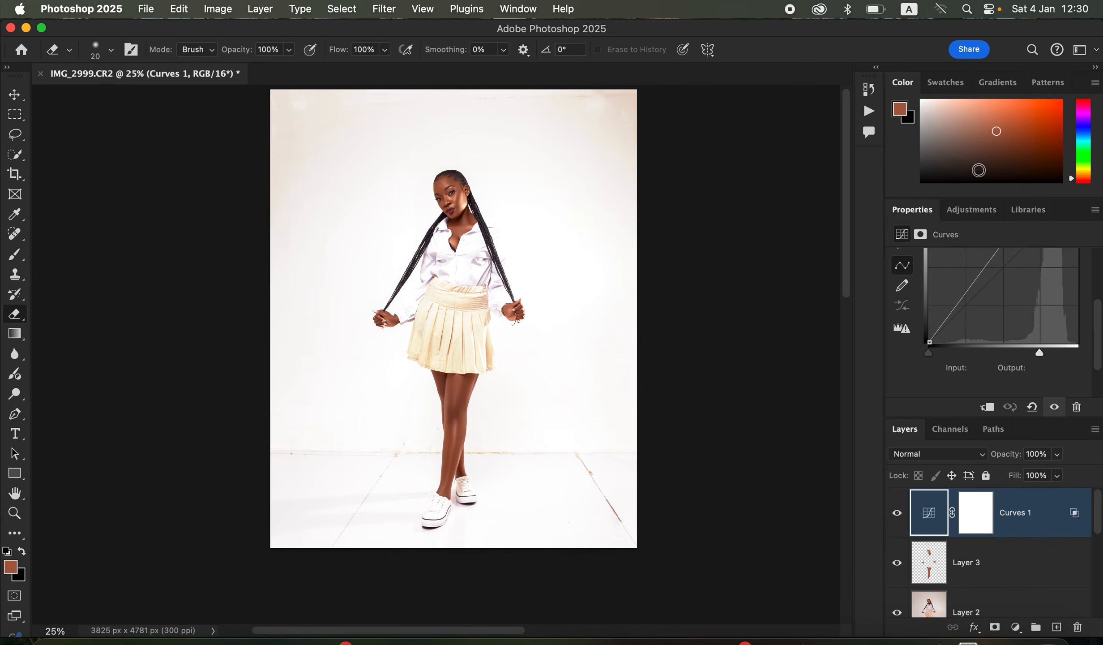
- Invert the Curves 1 layer mask to black and switch to the Brush tool with white as the foreground color
click(974, 527)
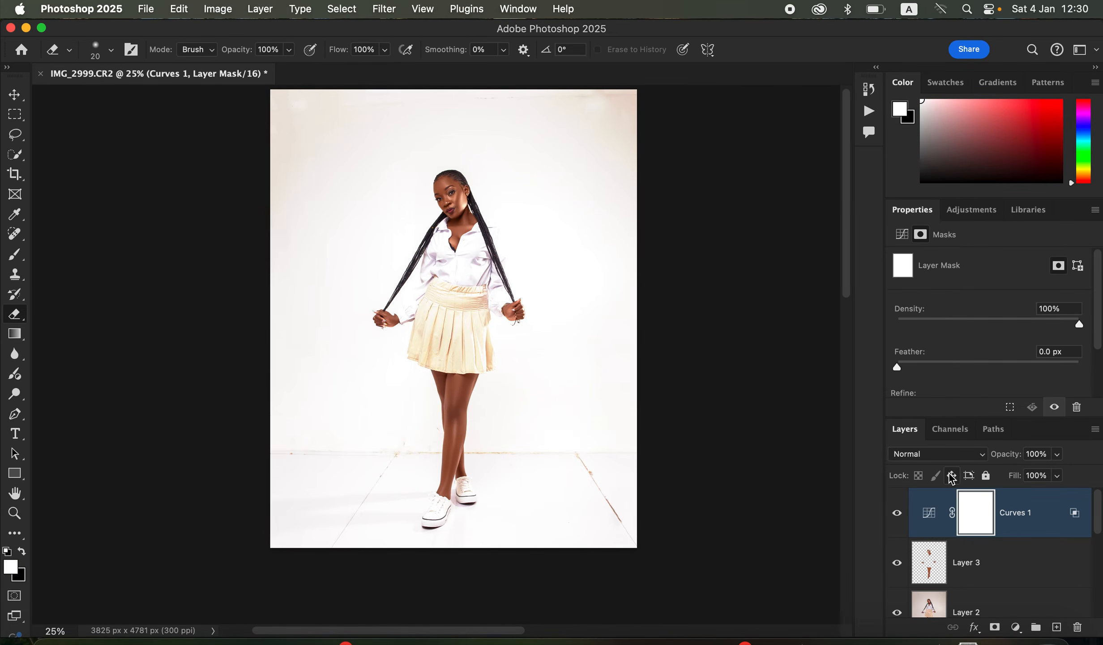
key(super+i)
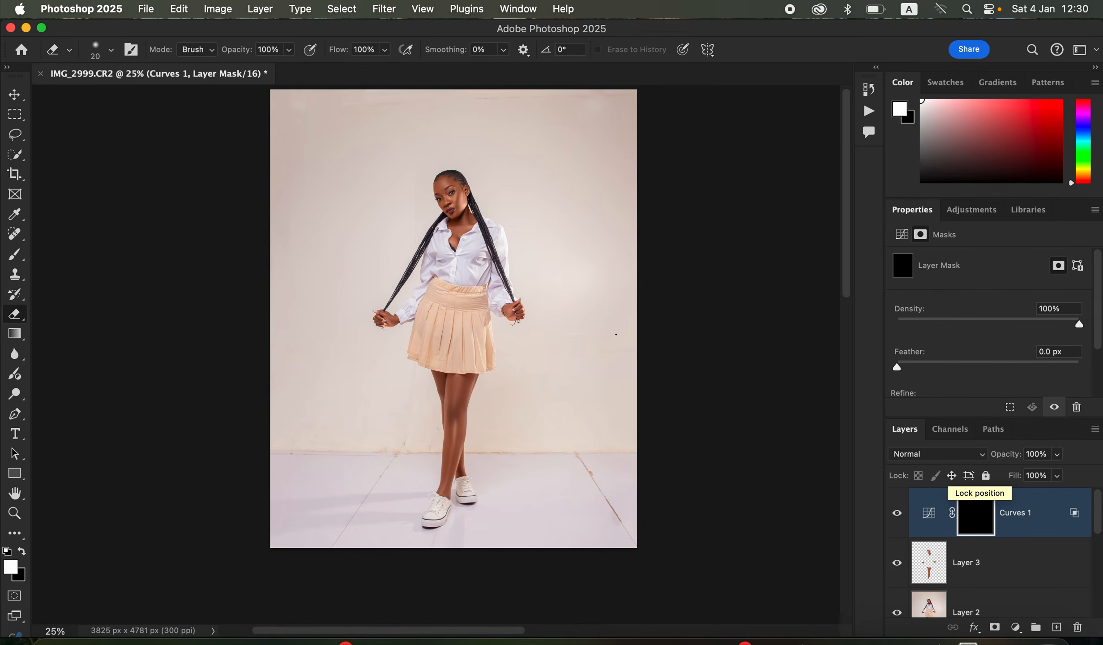
click(24, 262)
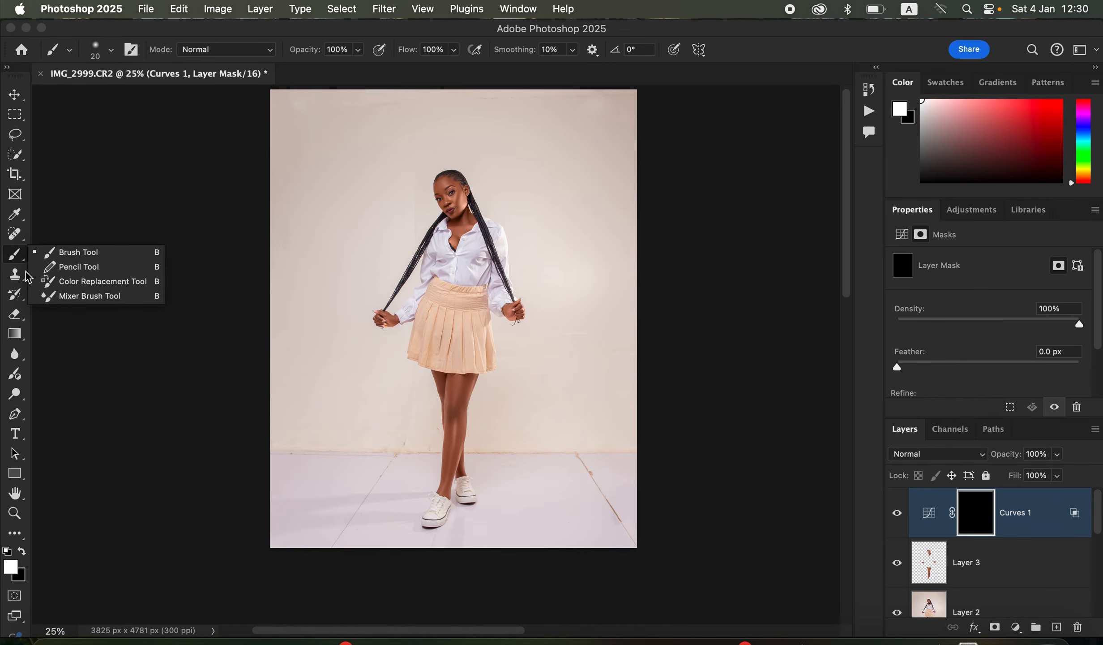
click(90, 253)
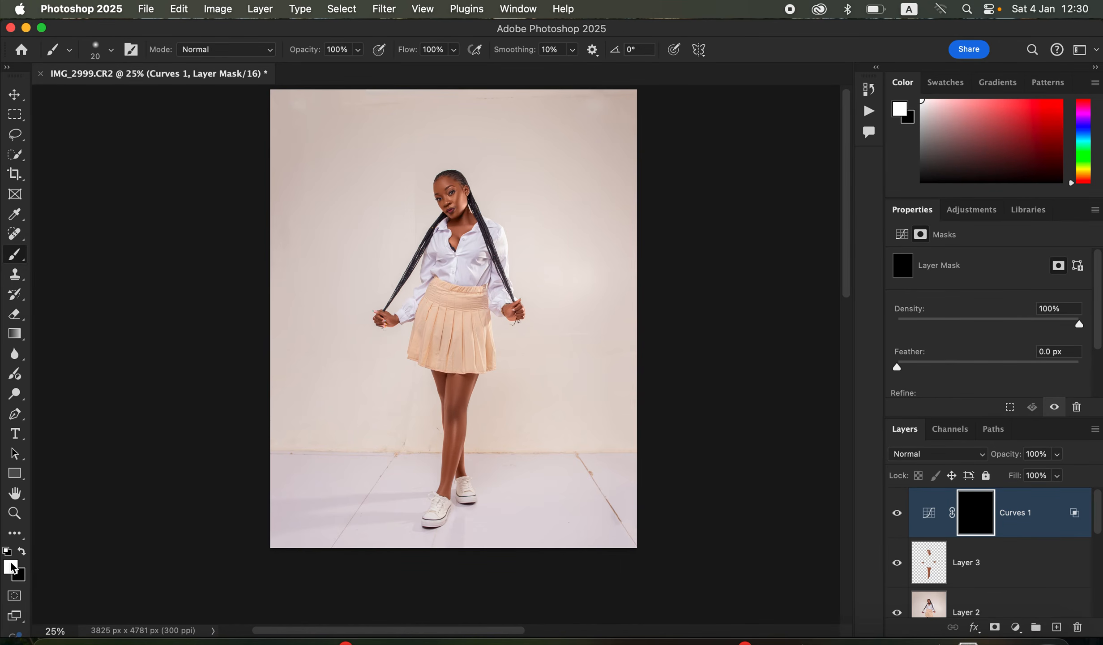
- Paint white on the Curves 1 mask over the face and both hands with the soft brush at size 100
key(super+equal)
key(super+equal)
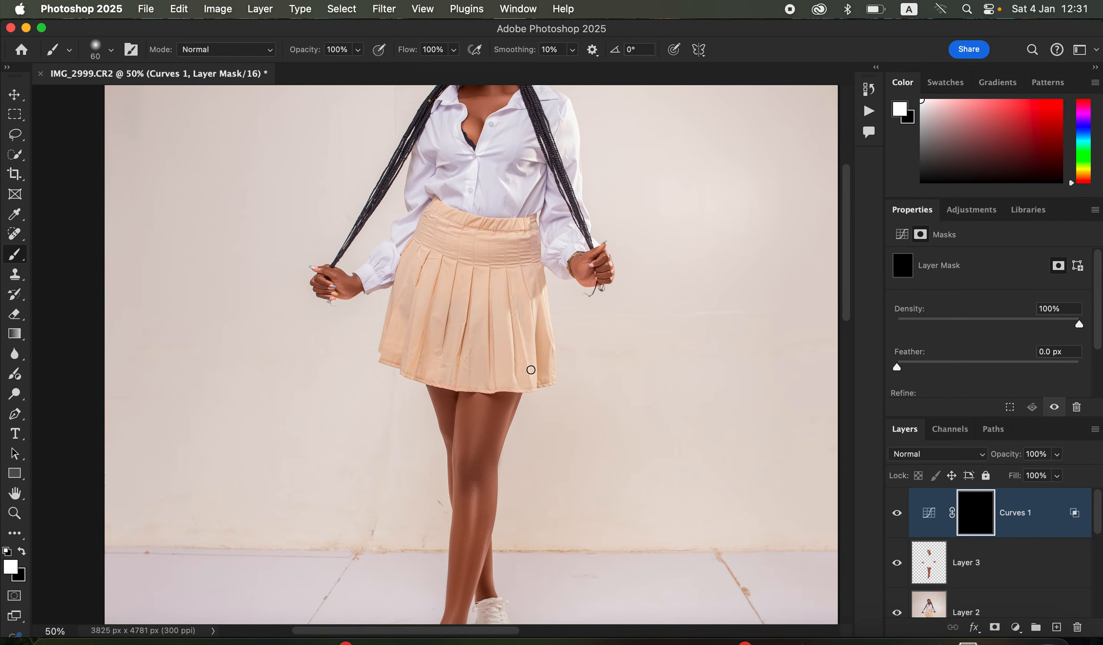
key(bracketright)
scroll(535, 424, up, 6)
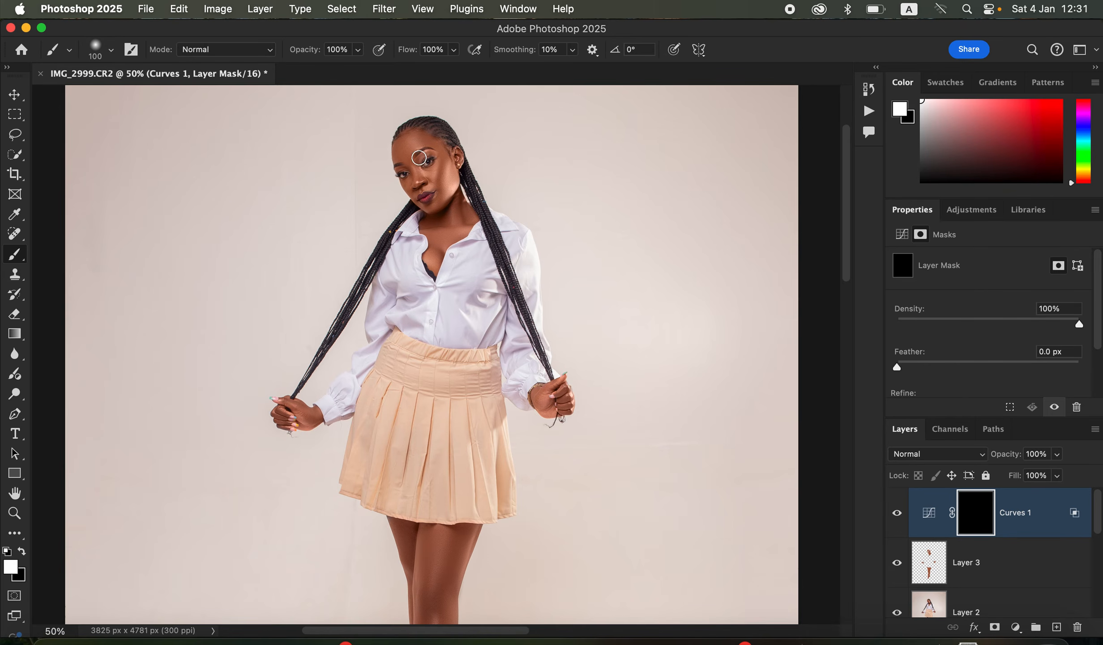
mouse_move(415, 145)
mouse_down()
mouse_move(416, 186)
mouse_move(439, 173)
mouse_move(423, 163)
mouse_move(437, 184)
mouse_move(421, 199)
mouse_move(432, 218)
mouse_up()
drag(311, 411, 280, 410)
mouse_move(540, 397)
mouse_down()
mouse_move(564, 389)
mouse_move(554, 412)
mouse_up()
- Paint white on the Curves 1 mask along both legs from the skirt hem to the ankles
drag(499, 450, 506, 278)
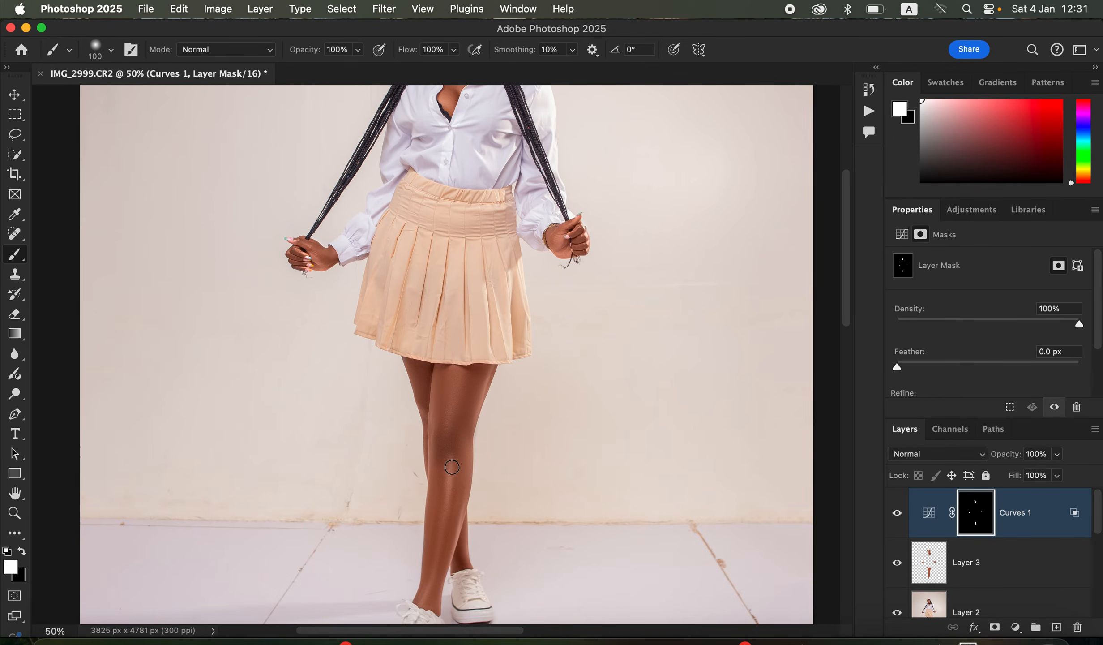
mouse_move(450, 510)
mouse_down()
mouse_move(447, 533)
mouse_move(447, 499)
mouse_move(428, 600)
mouse_up()
mouse_move(452, 375)
mouse_down()
mouse_move(448, 424)
mouse_move(427, 417)
mouse_up()
drag(459, 536, 463, 555)
- Lower the opacity of the Curves 1 layer to soften the skin highlights
key(super+minus)
key(super+minus)
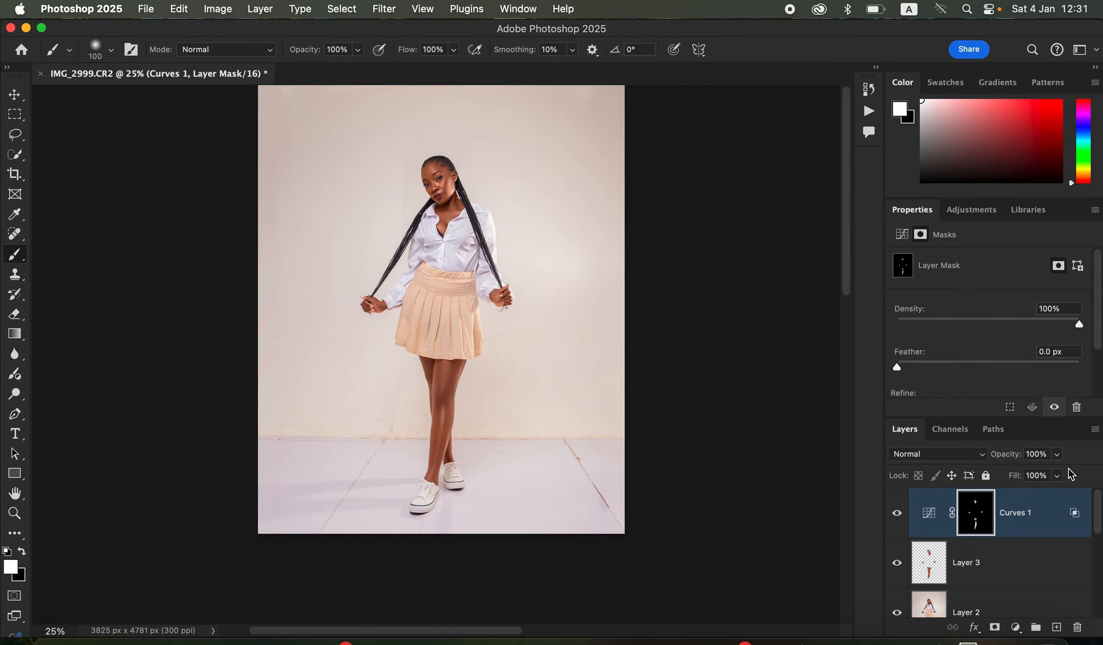
click(1058, 455)
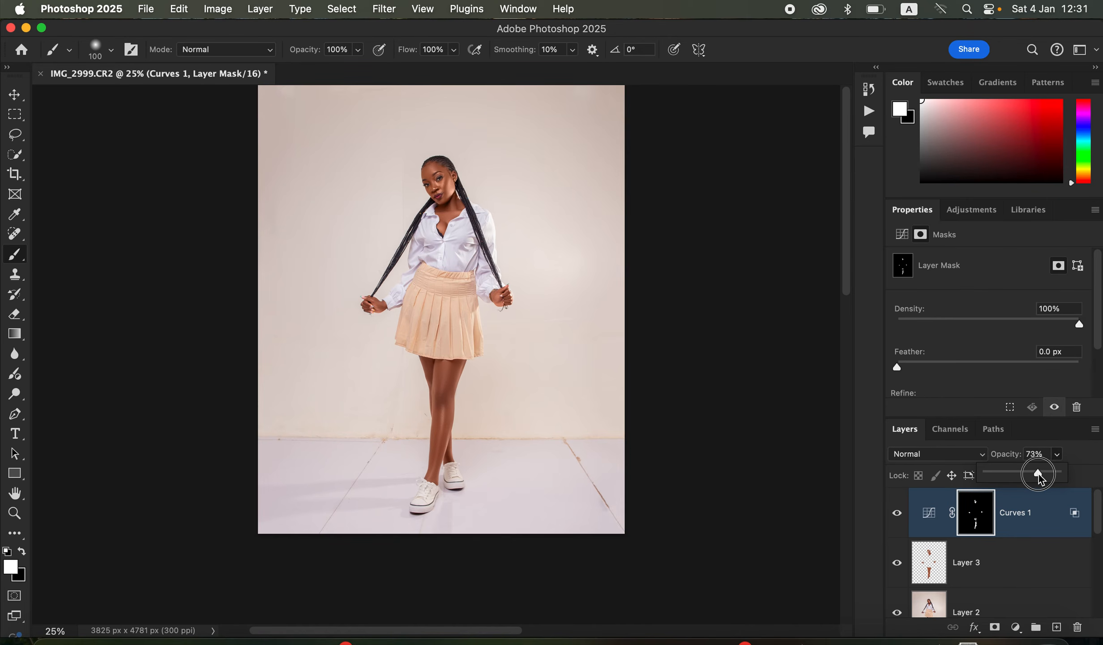
drag(1049, 475, 1045, 476)
- Add a Color Balance adjustment layer above Curves 1 and fine-tune its midtone sliders
click(1016, 627)
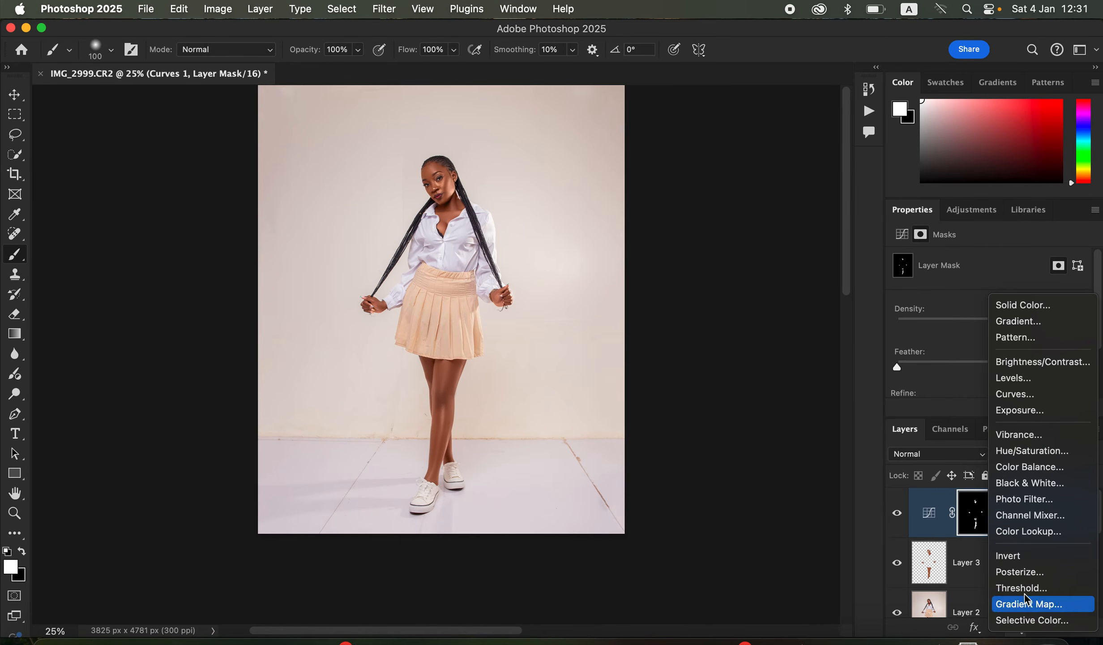
click(1037, 467)
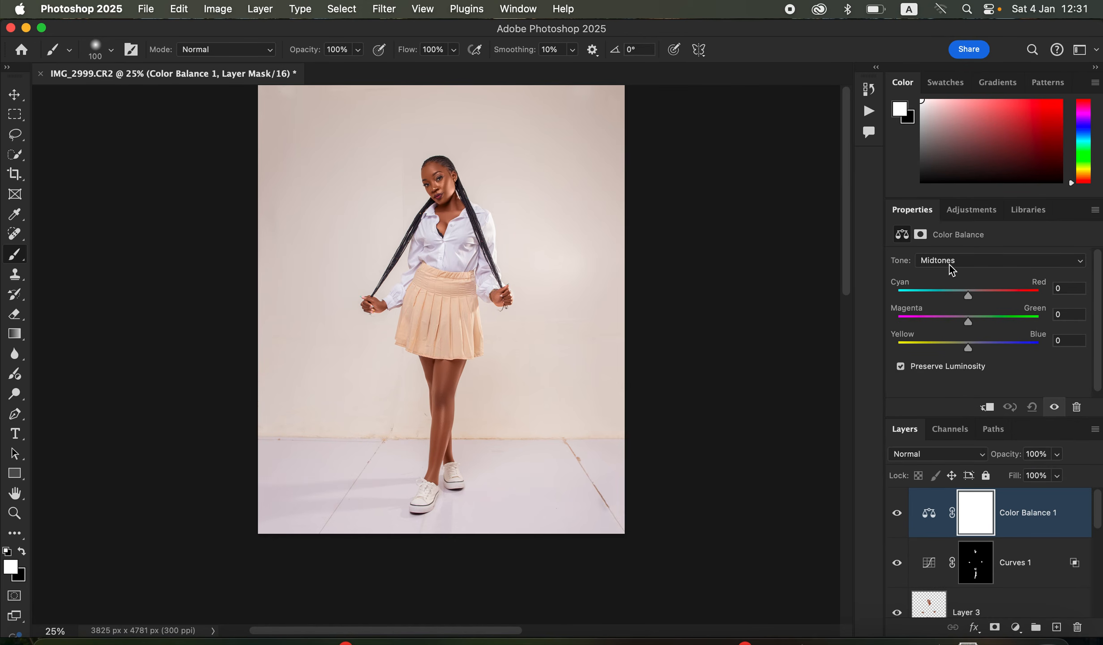
drag(970, 320, 968, 348)
- Add a Selective Color adjustment layer and set Cyan to +6% for the Blacks
click(1017, 629)
click(1028, 622)
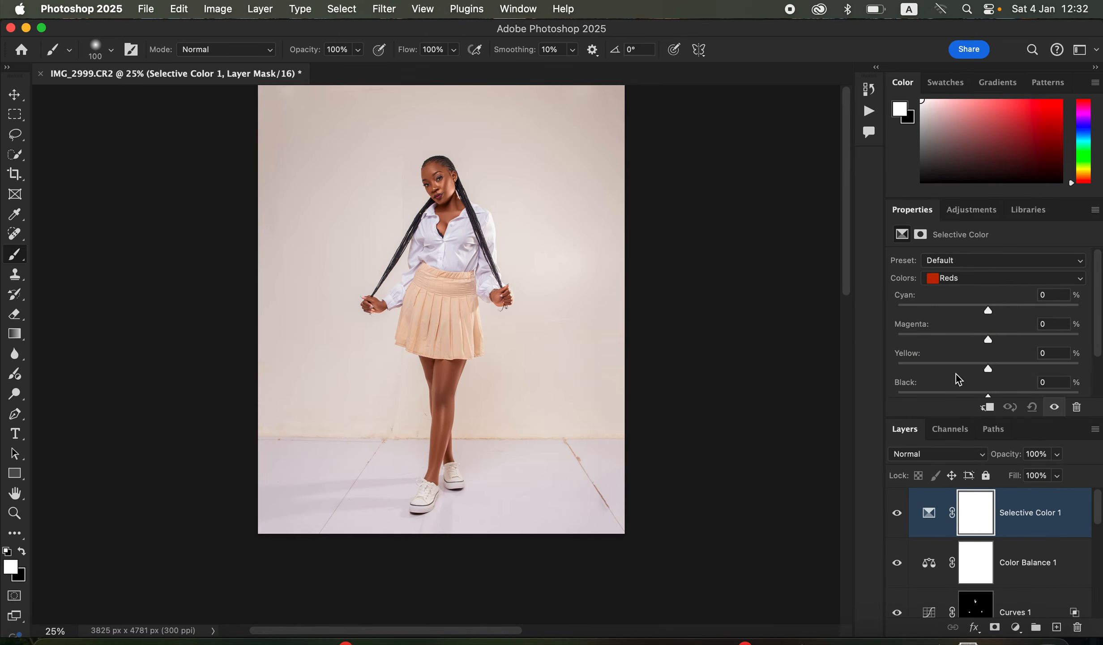
click(977, 278)
click(968, 368)
drag(992, 311, 996, 317)
- Add a Levels adjustment layer with the black input at 19 and the white input at 244
click(1025, 627)
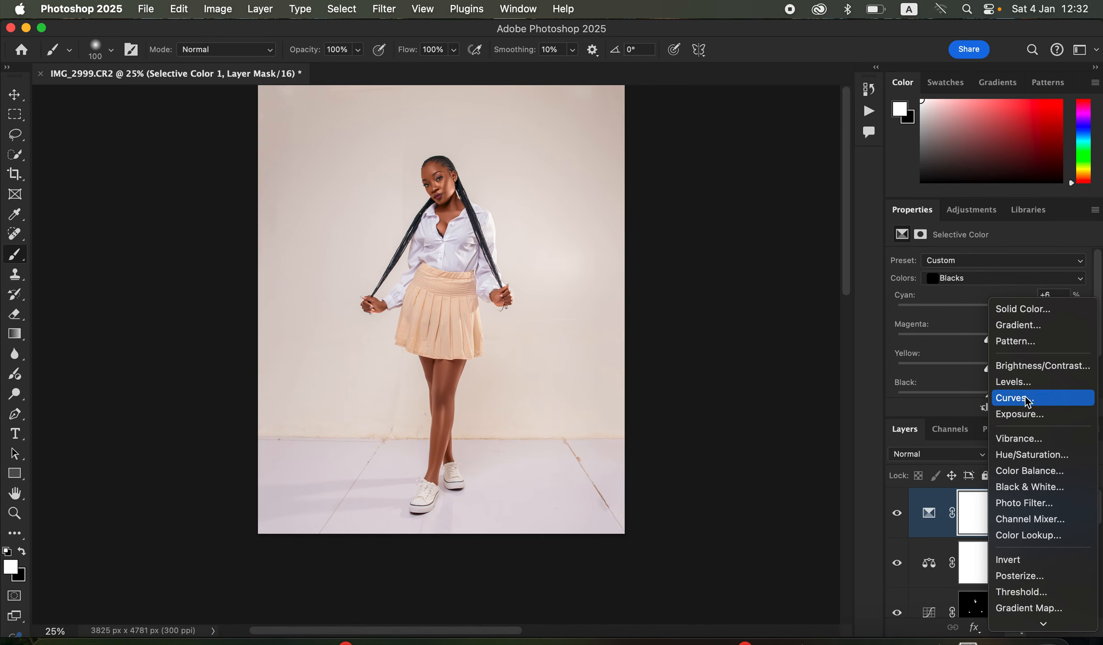
click(1025, 382)
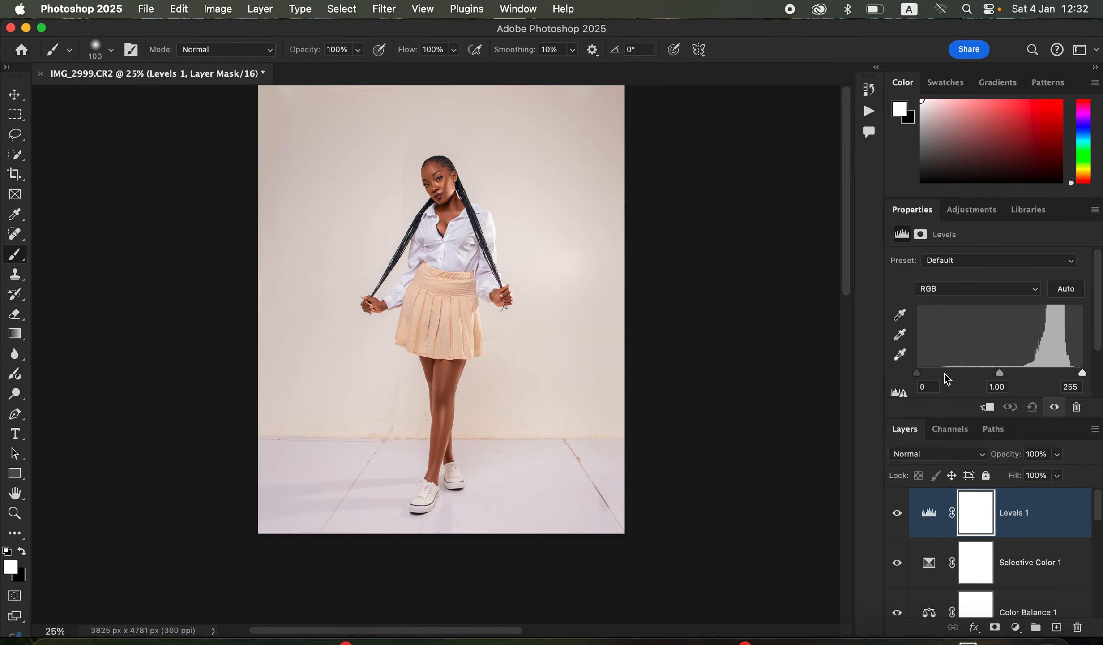
drag(917, 374, 929, 380)
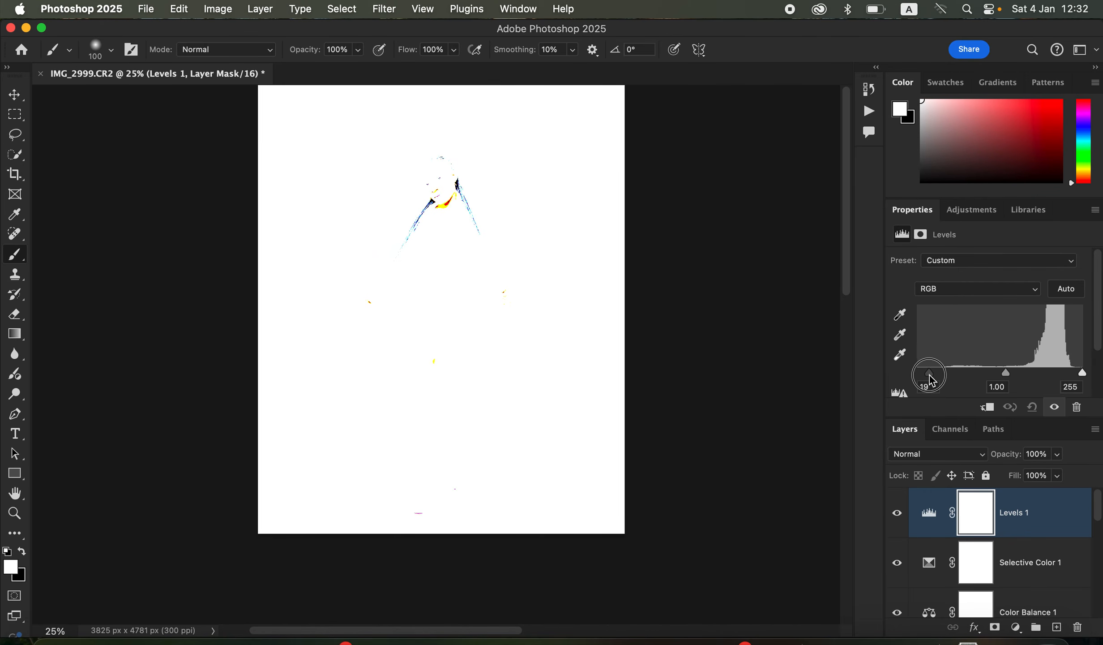
drag(929, 375, 930, 375)
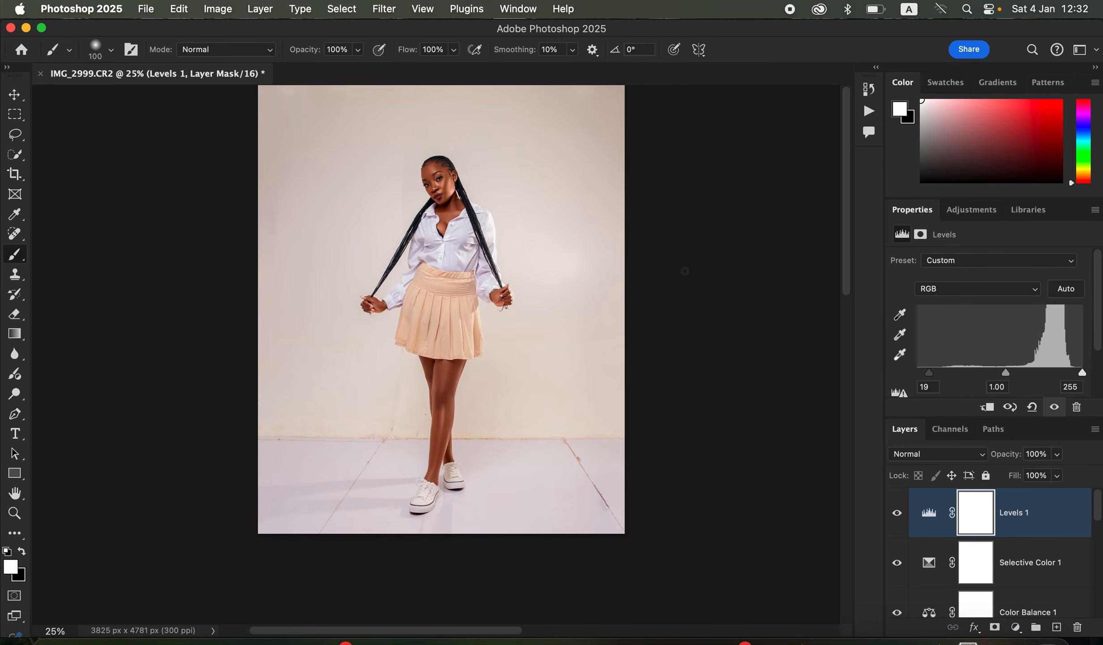
drag(1087, 375, 1071, 375)
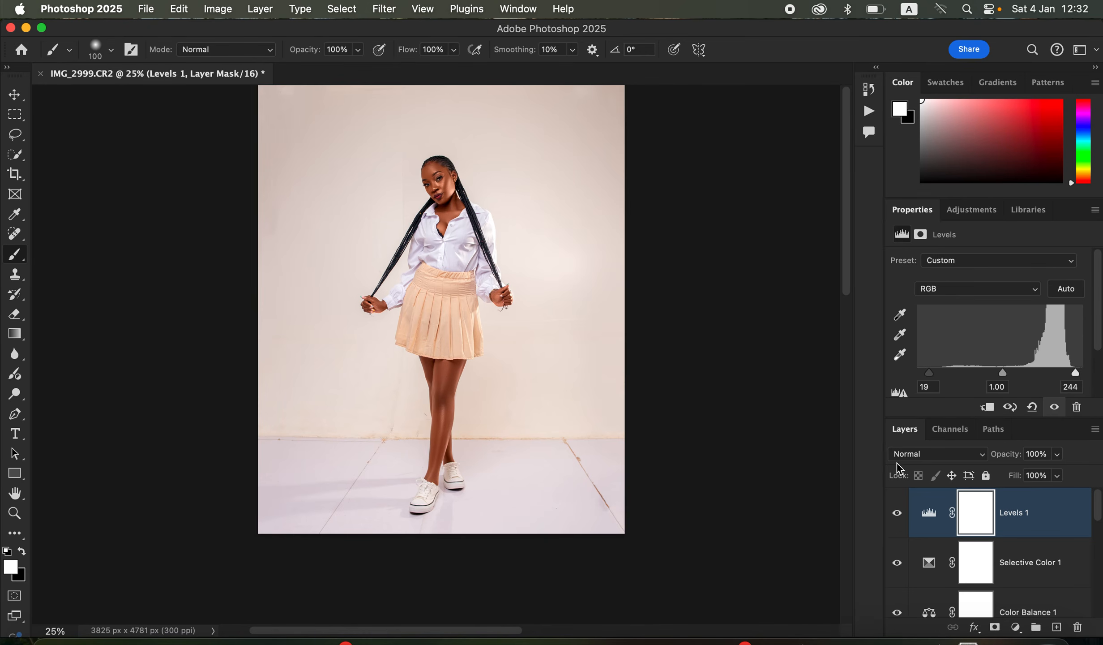
- Reduce the Levels 1 layer's opacity to about 8% and compare the image with and without it
click(900, 522)
click(901, 522)
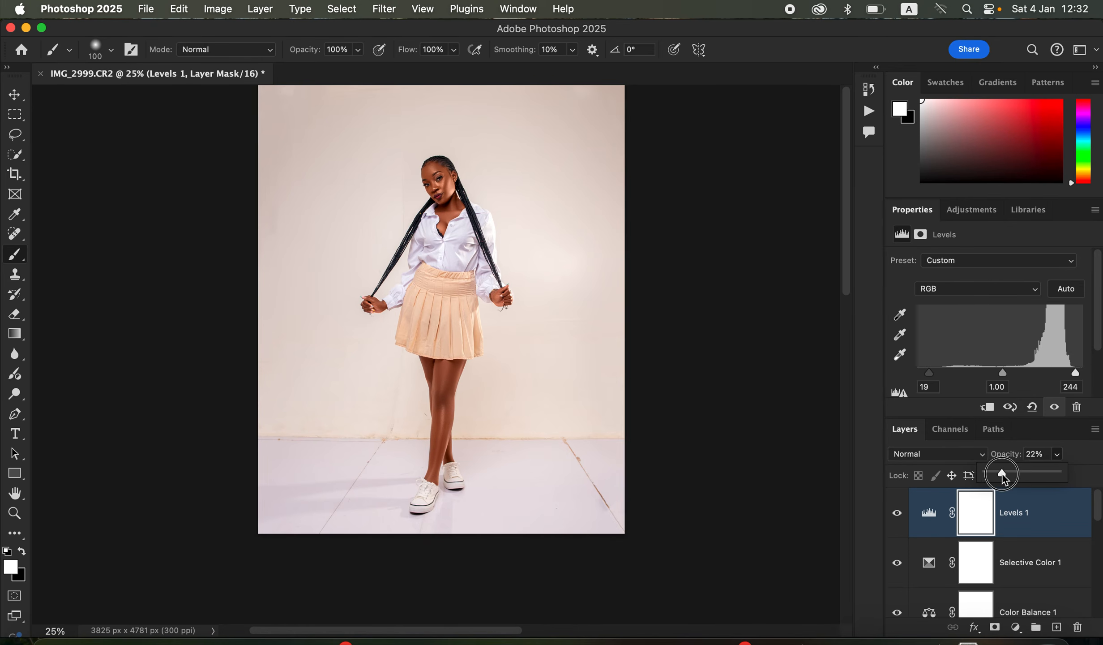
drag(1003, 474, 993, 475)
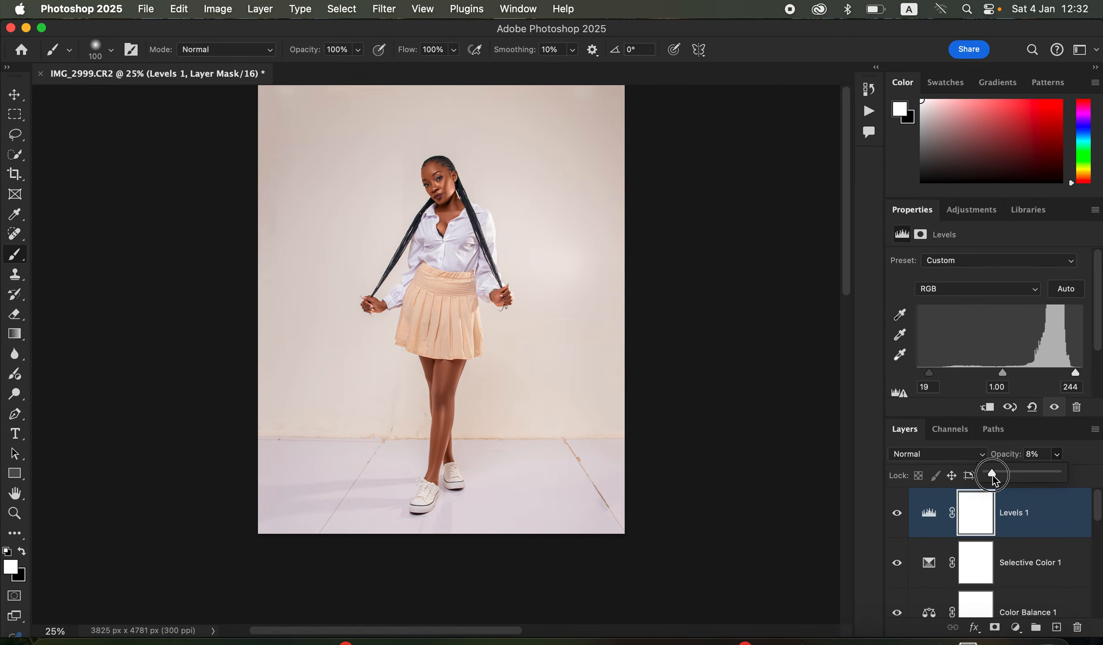
click(896, 520)
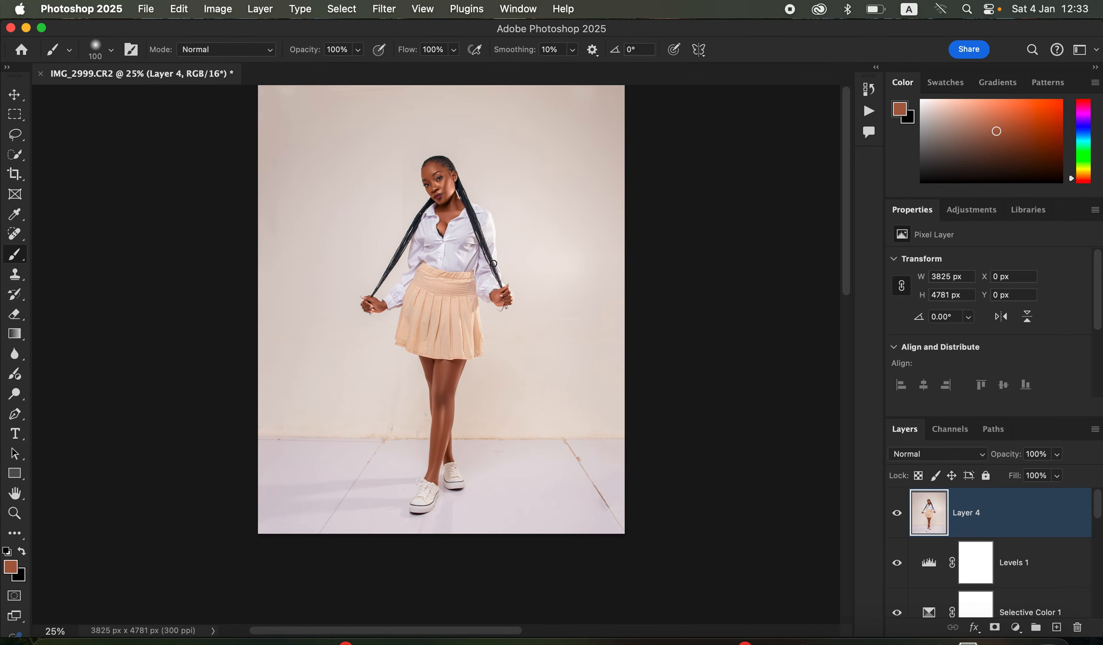
- Select the subject on Layer 4 and invert the selection so that only the backdrop and floor are selected
click(343, 9)
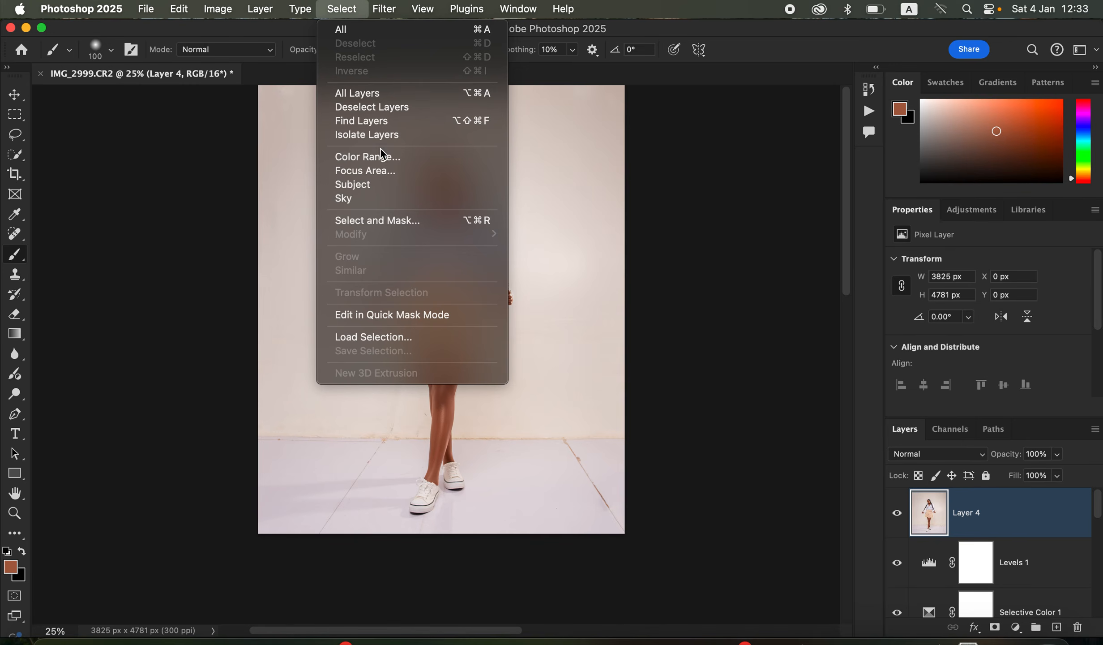
click(392, 184)
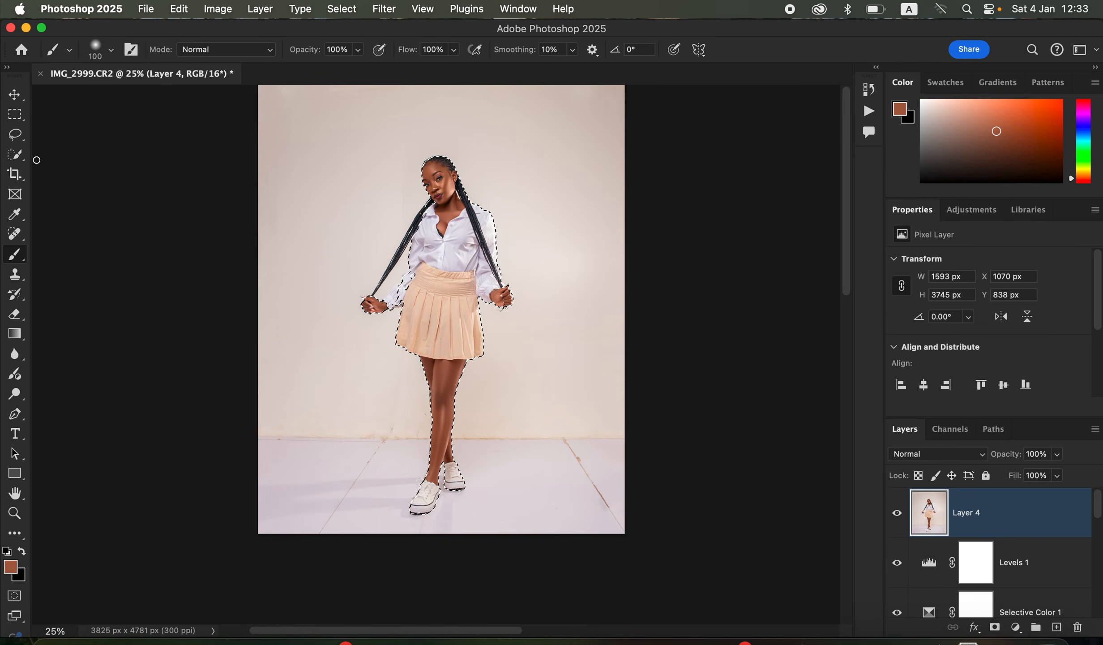
click(20, 156)
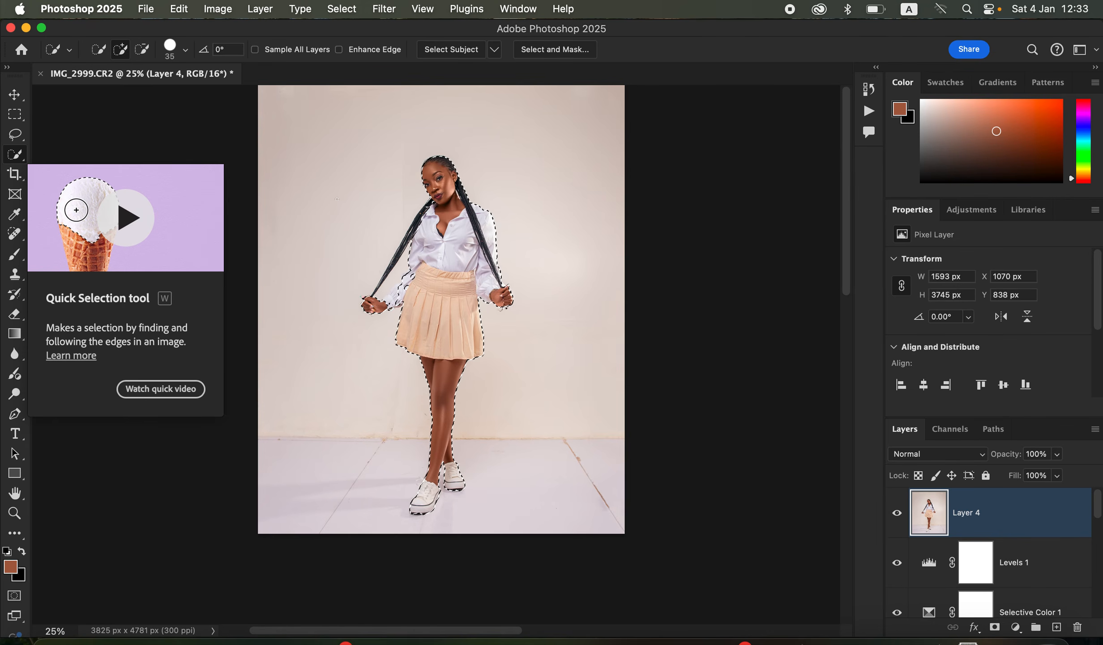
right_click(537, 213)
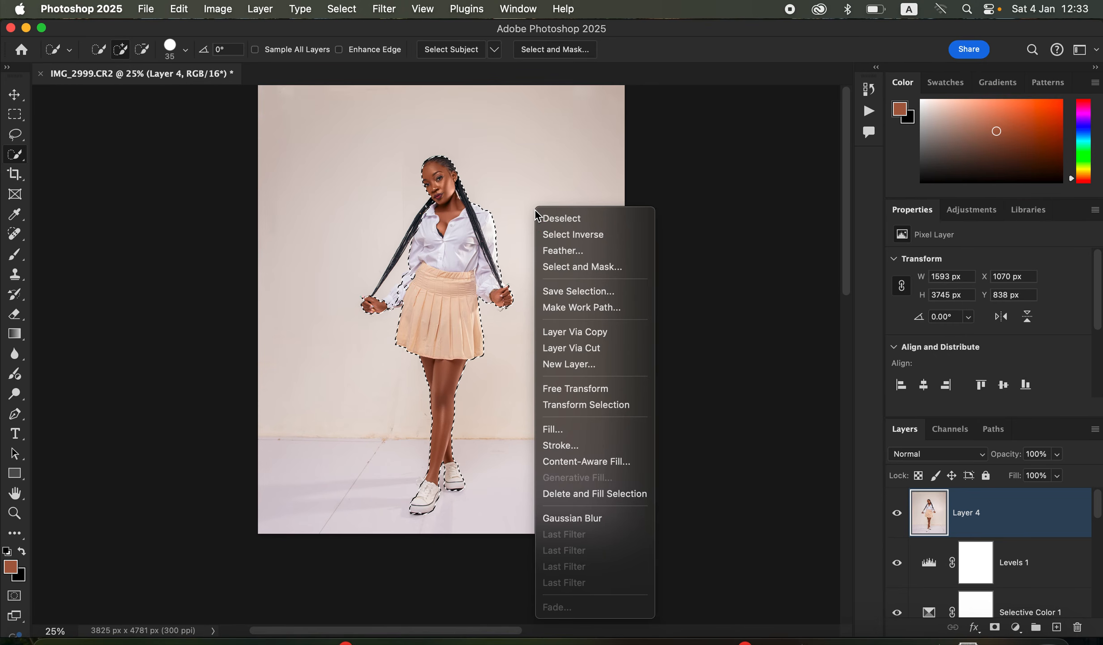
click(573, 234)
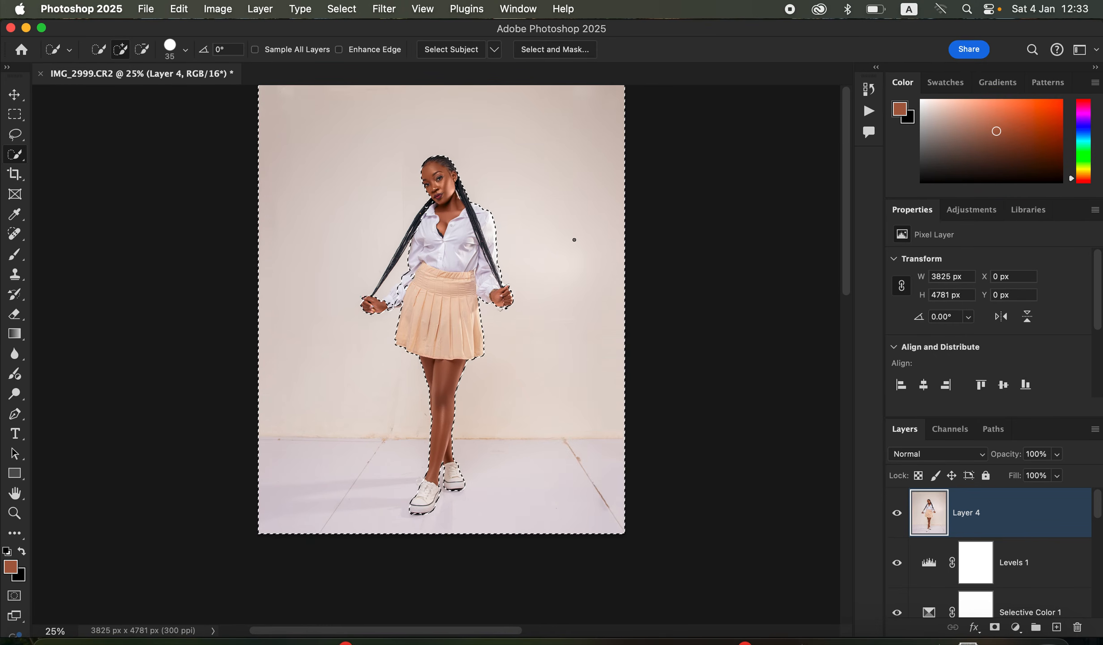
- Remove the floor cracks and the dirty line where wall meets floor with the Content-Aware Spot Healing Brush at size 250
click(16, 237)
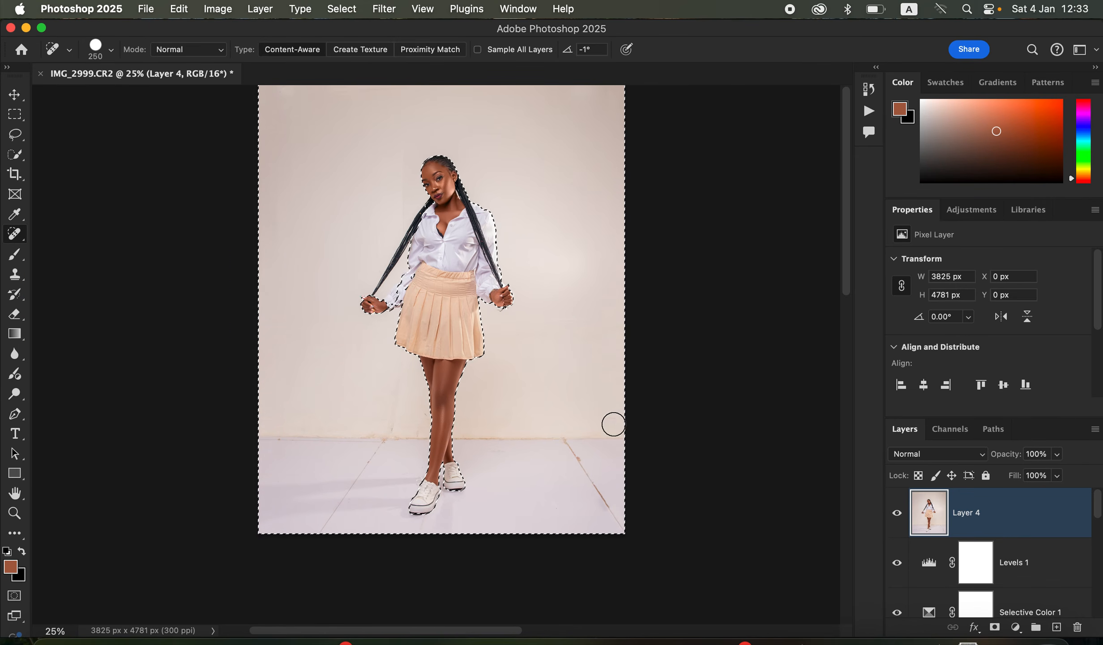
drag(568, 439, 602, 485)
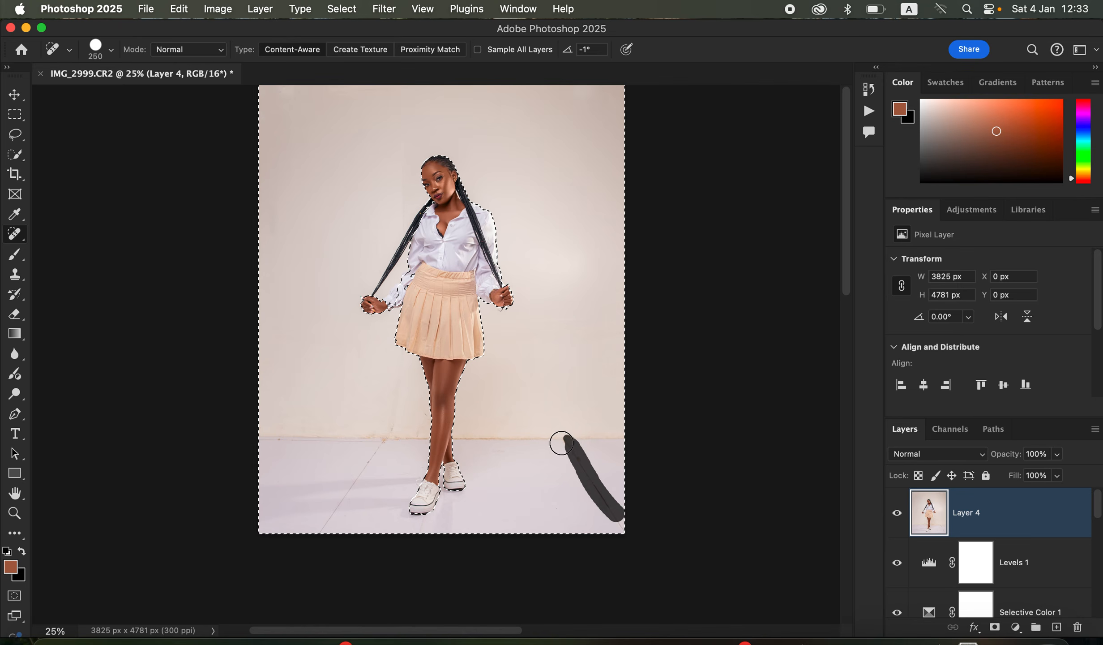
drag(479, 436, 614, 433)
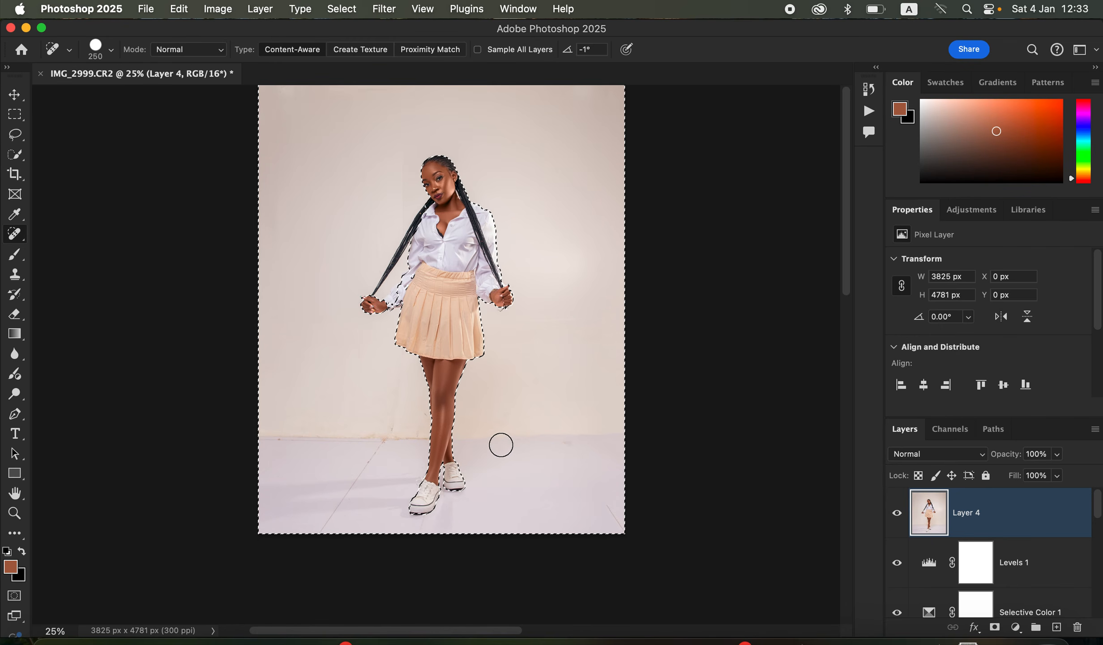
drag(388, 436, 343, 502)
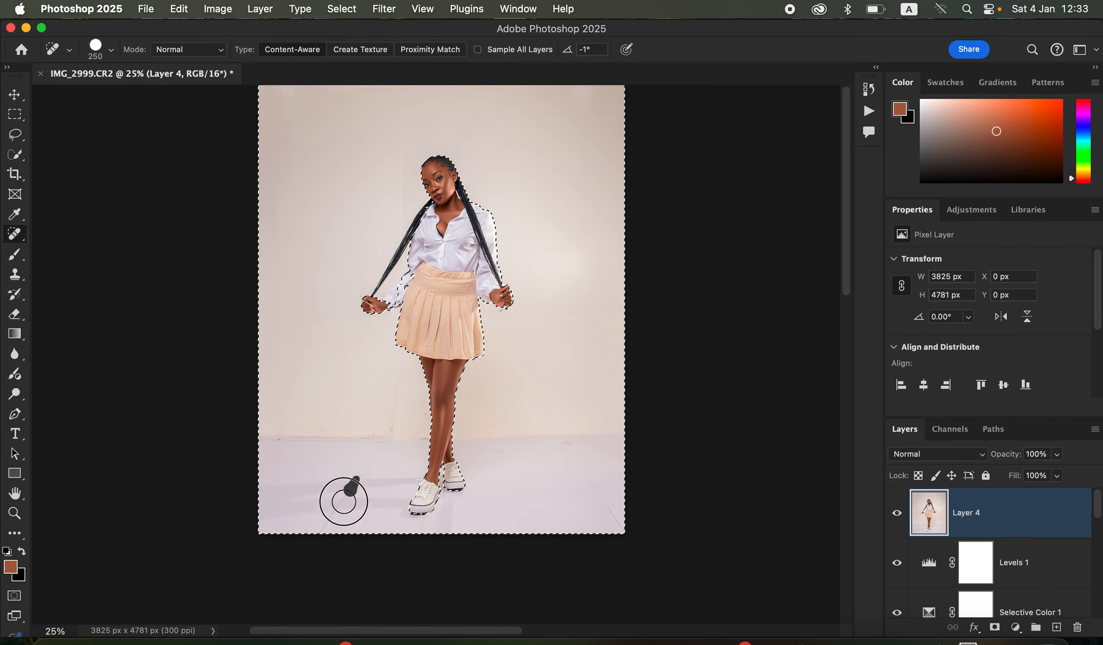
drag(378, 434, 302, 436)
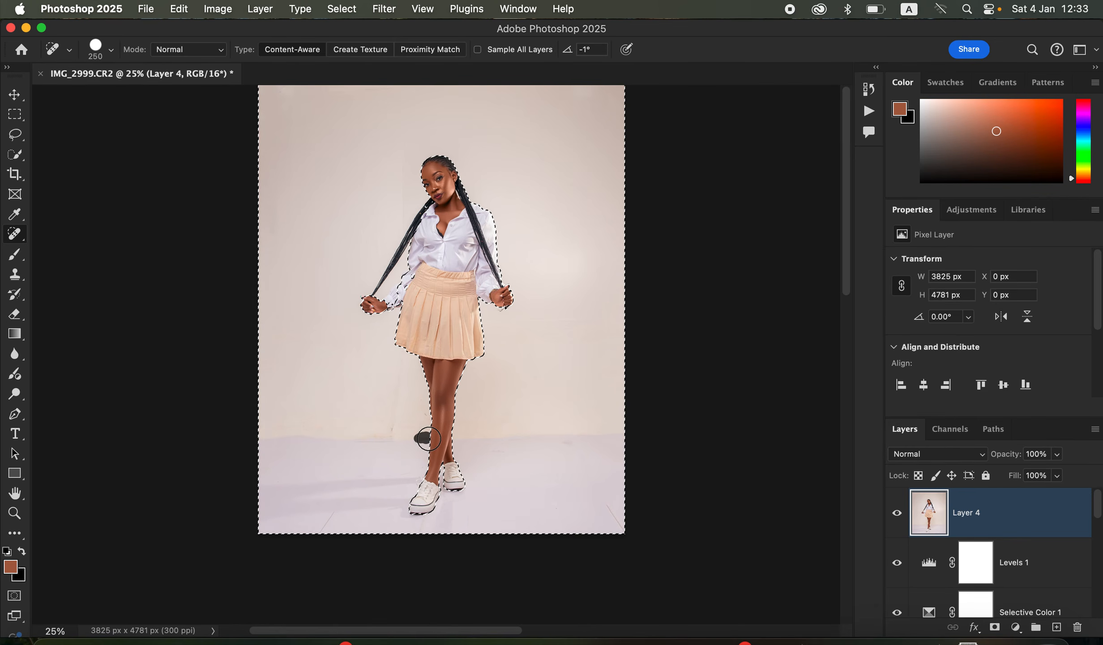
drag(380, 429, 371, 428)
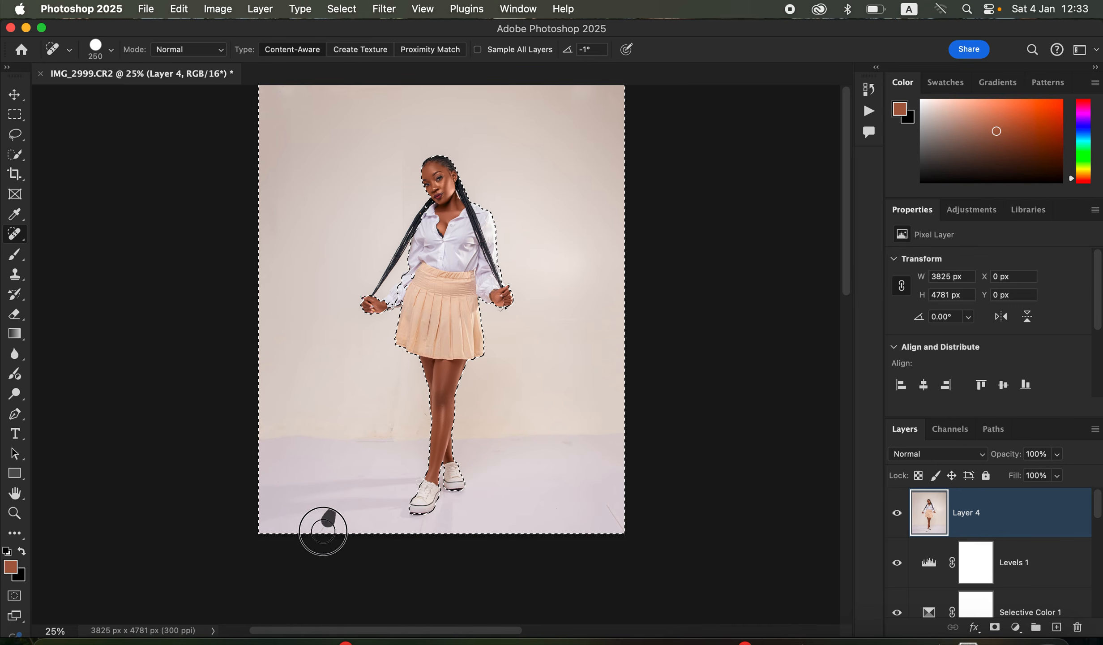
drag(582, 438, 569, 423)
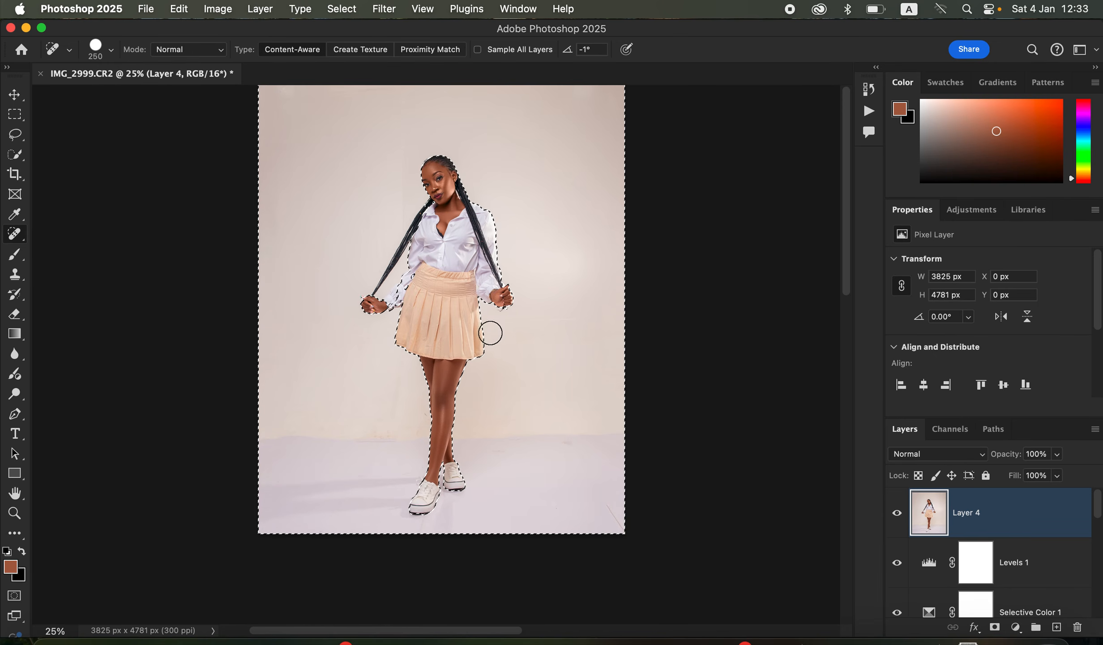
- Blend the wall and floor around the subject with a cleaned Mixer Brush at size 400, and clear the selection
drag(18, 262, 80, 298)
click(172, 50)
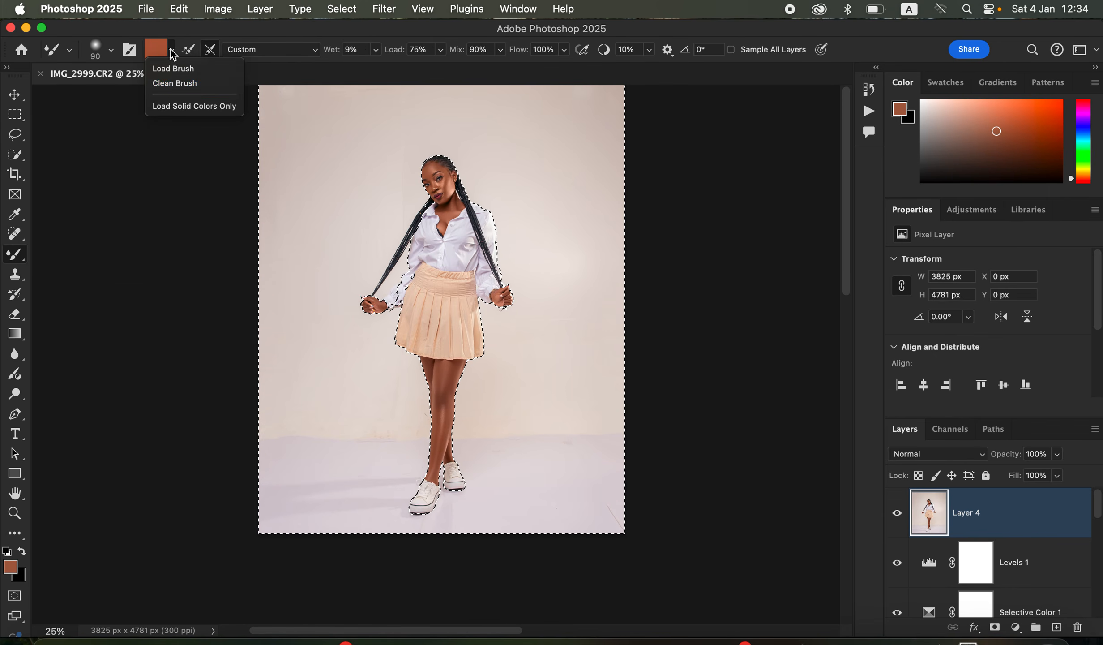
click(180, 84)
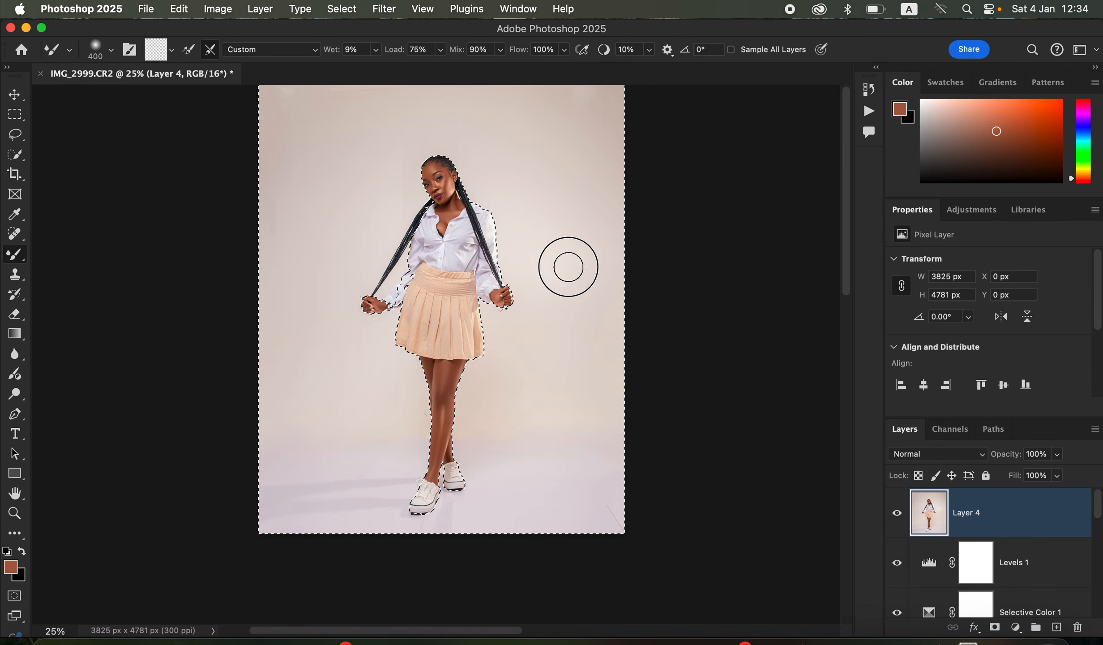
key(super+equal)
key(super+equal)
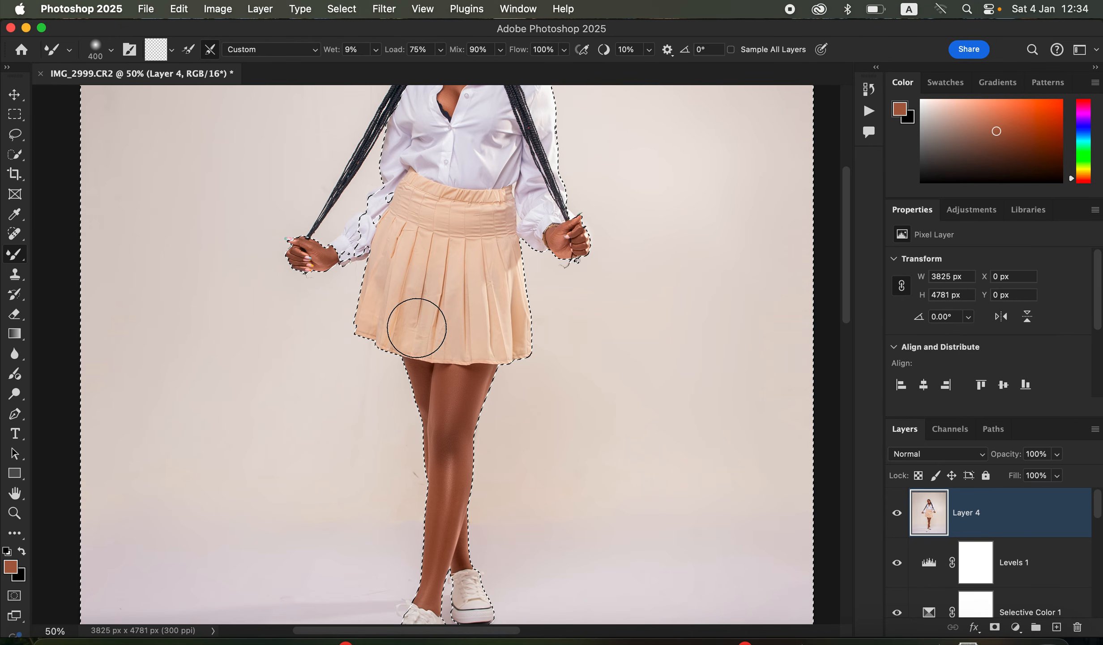
scroll(573, 311, up, 5)
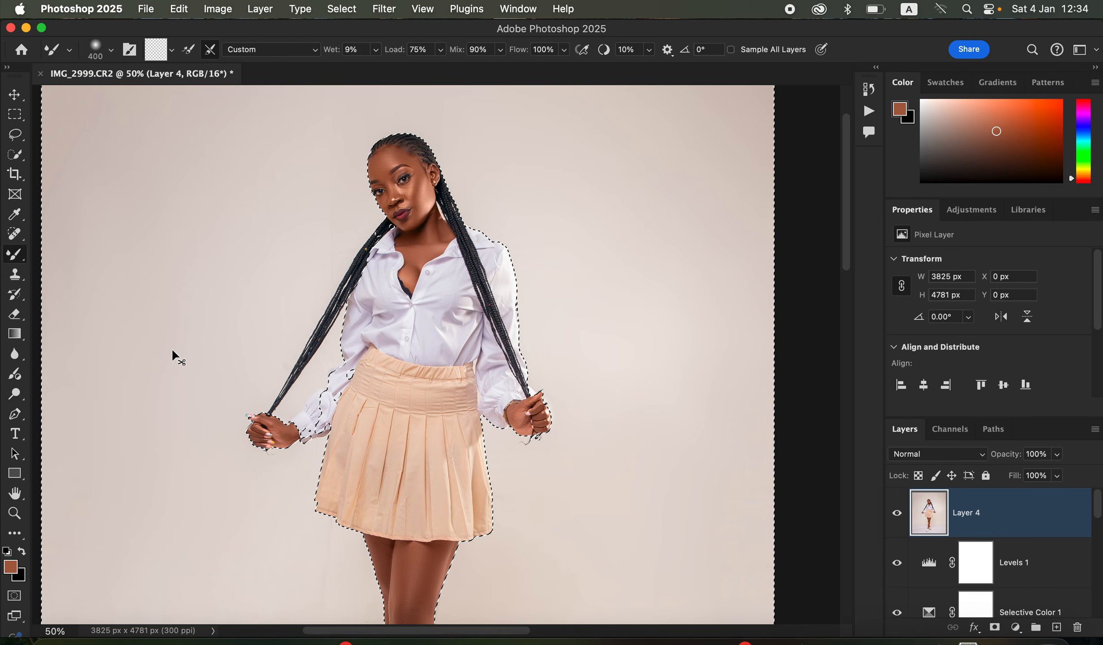
key(super+minus)
key(super+minus)
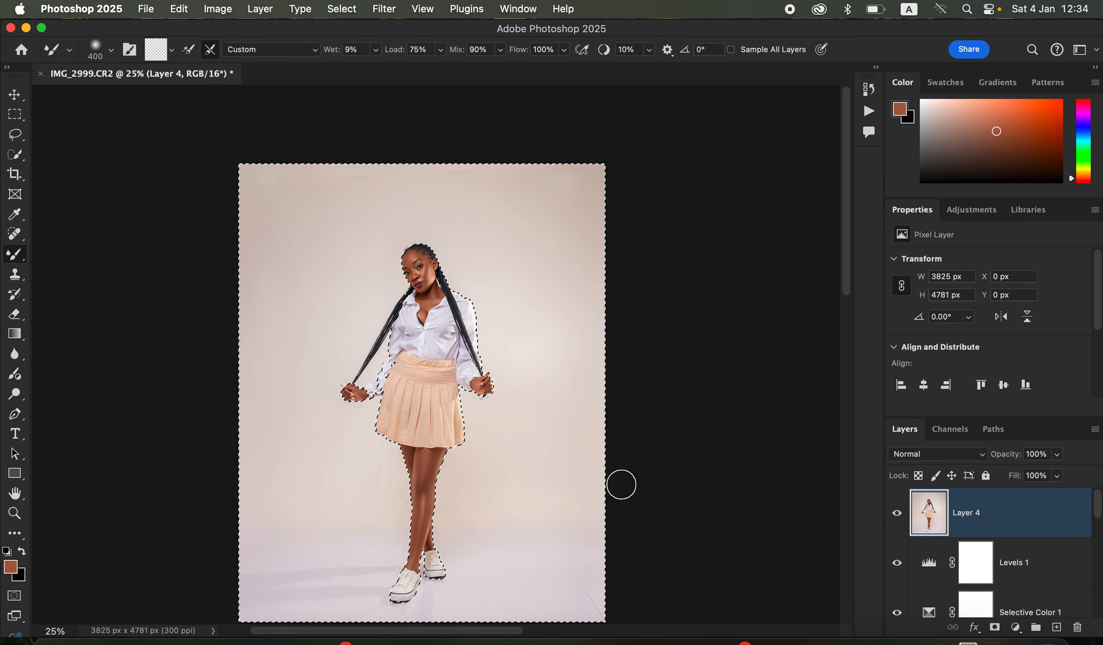
key(super+d)
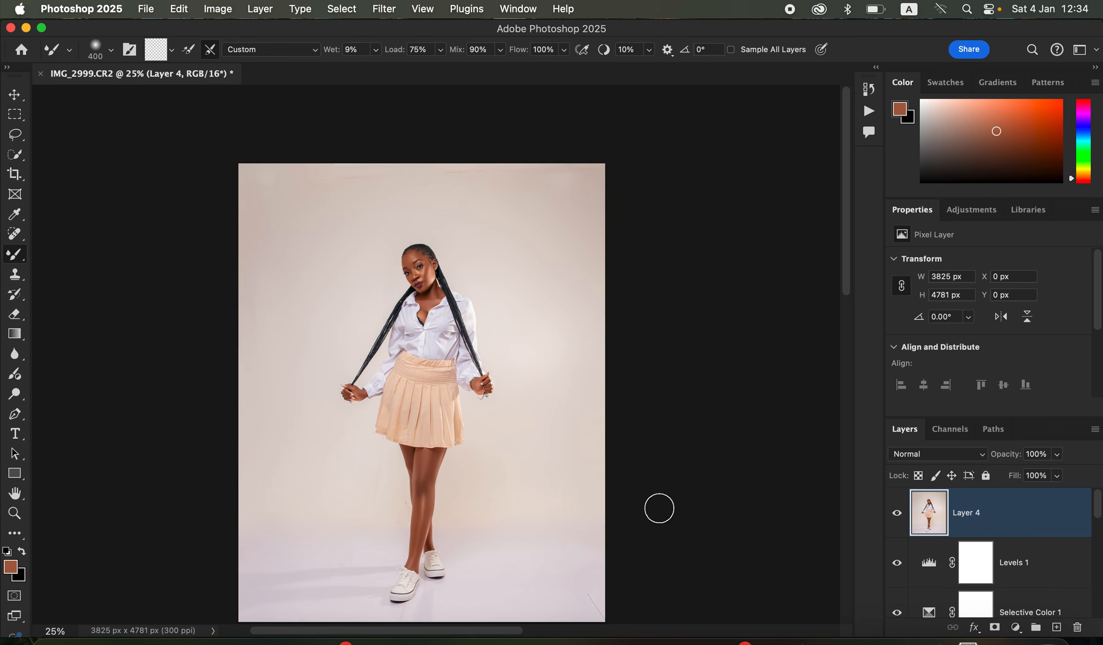
- Add a Selective Color adjustment layer above Layer 4 and set Yellow to -100% for the Whites
click(1016, 627)
click(1029, 621)
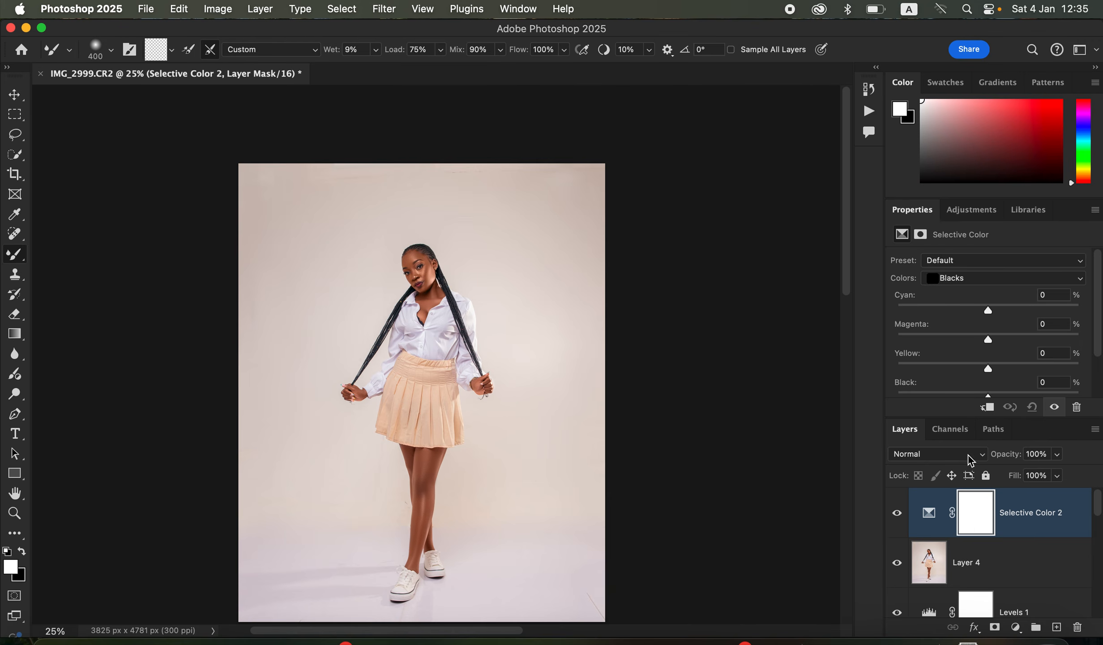
click(981, 282)
key(Up)
key(Up)
key(Return)
drag(988, 369, 932, 360)
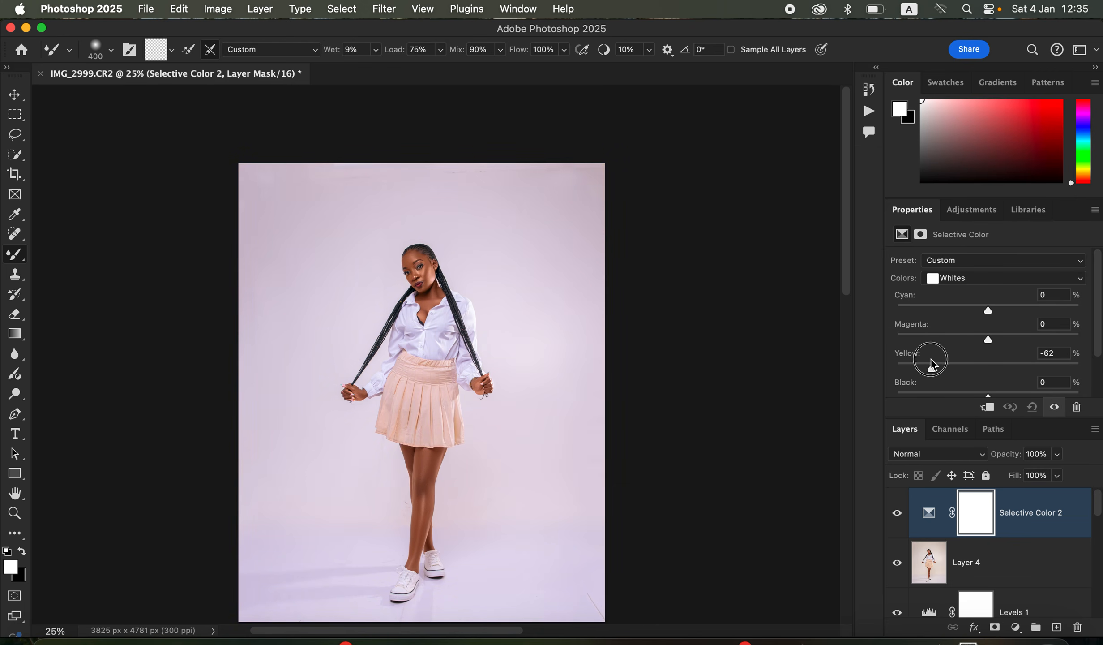
drag(929, 364, 895, 352)
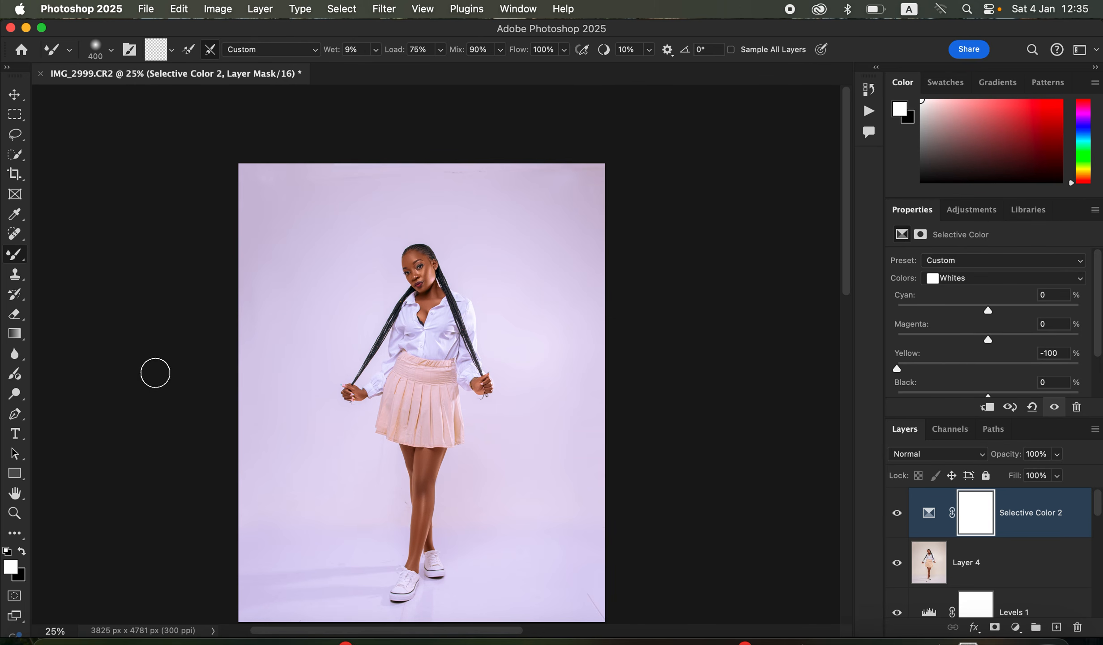
- Paint black over the skirt on the Selective Color 2 mask with the Brush at size 175, excluding the skirt from the adjustment
drag(16, 257, 73, 251)
click(24, 551)
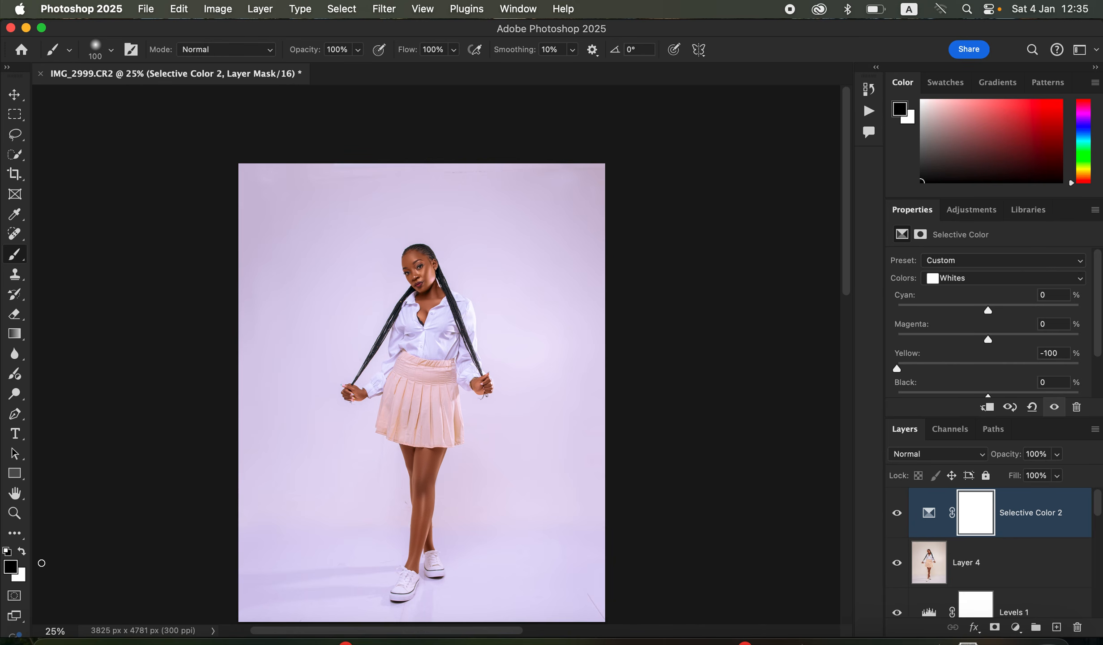
key(super+plus)
key(super+plus)
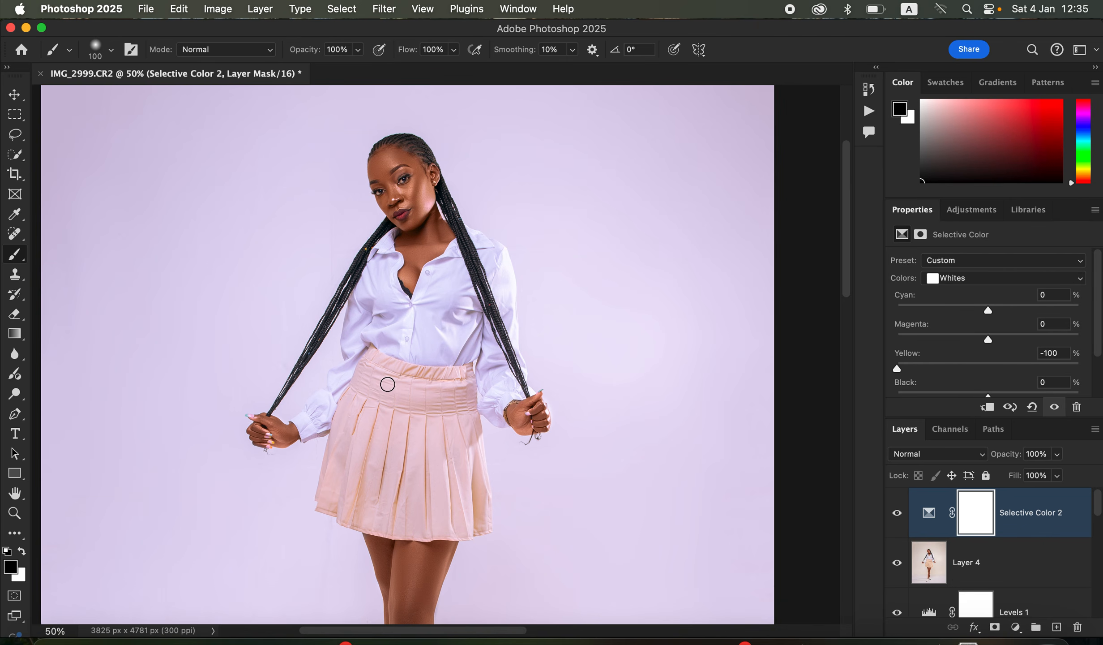
mouse_move(383, 383)
mouse_down()
mouse_move(374, 375)
mouse_move(351, 416)
mouse_move(335, 475)
mouse_move(350, 504)
mouse_move(406, 525)
mouse_move(470, 522)
mouse_move(468, 460)
mouse_up()
mouse_move(467, 411)
mouse_down()
mouse_move(463, 380)
mouse_move(396, 384)
mouse_move(405, 385)
mouse_move(383, 372)
mouse_move(414, 467)
mouse_move(395, 430)
mouse_move(375, 424)
mouse_move(350, 463)
mouse_move(358, 498)
mouse_move(448, 485)
mouse_move(457, 459)
mouse_move(438, 412)
mouse_move(406, 407)
mouse_move(418, 384)
mouse_move(466, 385)
mouse_move(464, 373)
mouse_move(477, 520)
mouse_move(453, 526)
mouse_move(456, 516)
mouse_move(426, 499)
mouse_move(449, 524)
mouse_move(474, 524)
mouse_move(434, 531)
mouse_move(360, 515)
mouse_move(380, 523)
mouse_move(331, 503)
mouse_move(372, 374)
mouse_move(420, 383)
mouse_up()
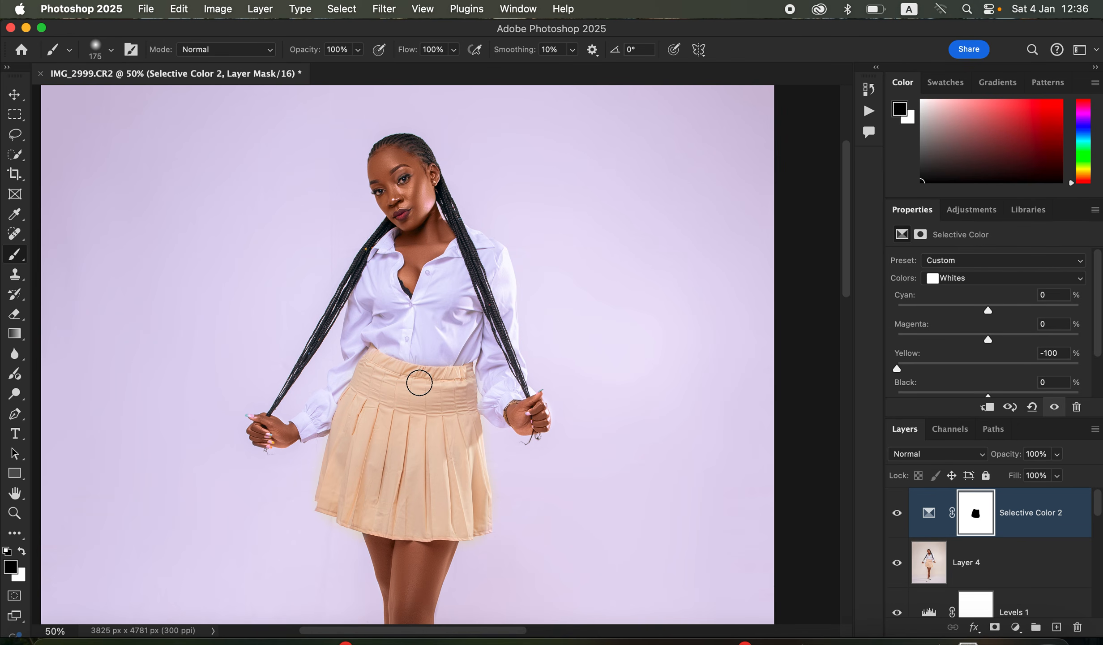
key(super+minus)
key(super+minus)
key(super+plus)
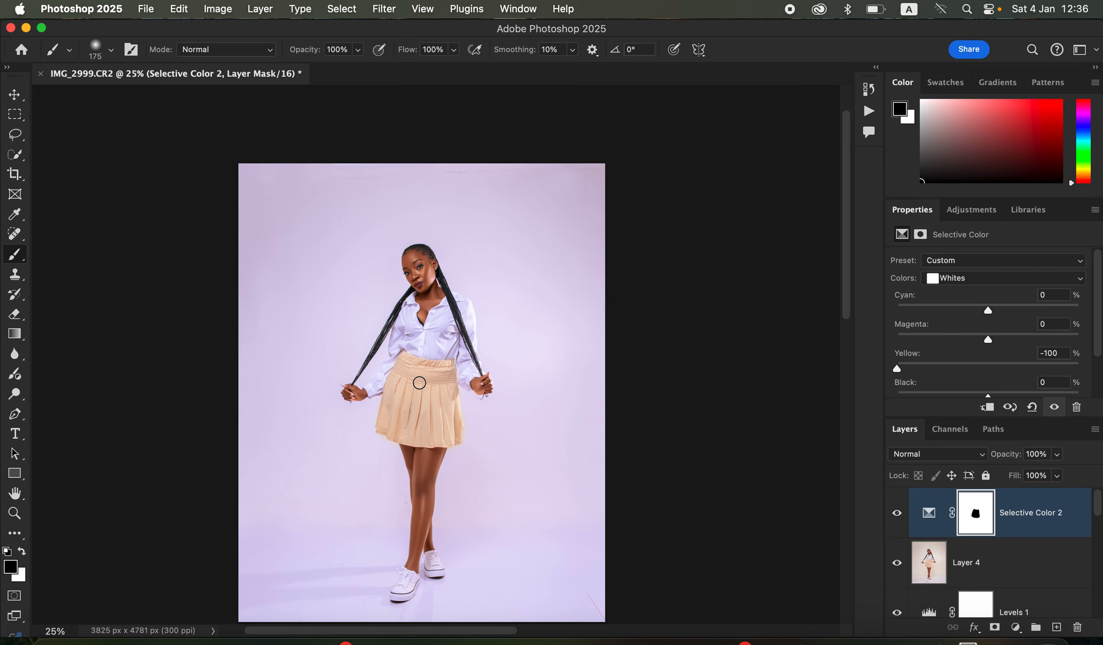
mouse_move(400, 390)
mouse_down()
mouse_move(389, 412)
mouse_move(406, 396)
mouse_move(401, 377)
mouse_move(431, 375)
mouse_move(438, 409)
mouse_move(448, 375)
mouse_move(416, 384)
mouse_move(389, 423)
mouse_move(436, 434)
mouse_move(428, 411)
mouse_move(451, 407)
mouse_up()
- Add a Hue/Saturation adjustment layer above Selective Color 2 and set the Reds Lightness to -6
click(1016, 627)
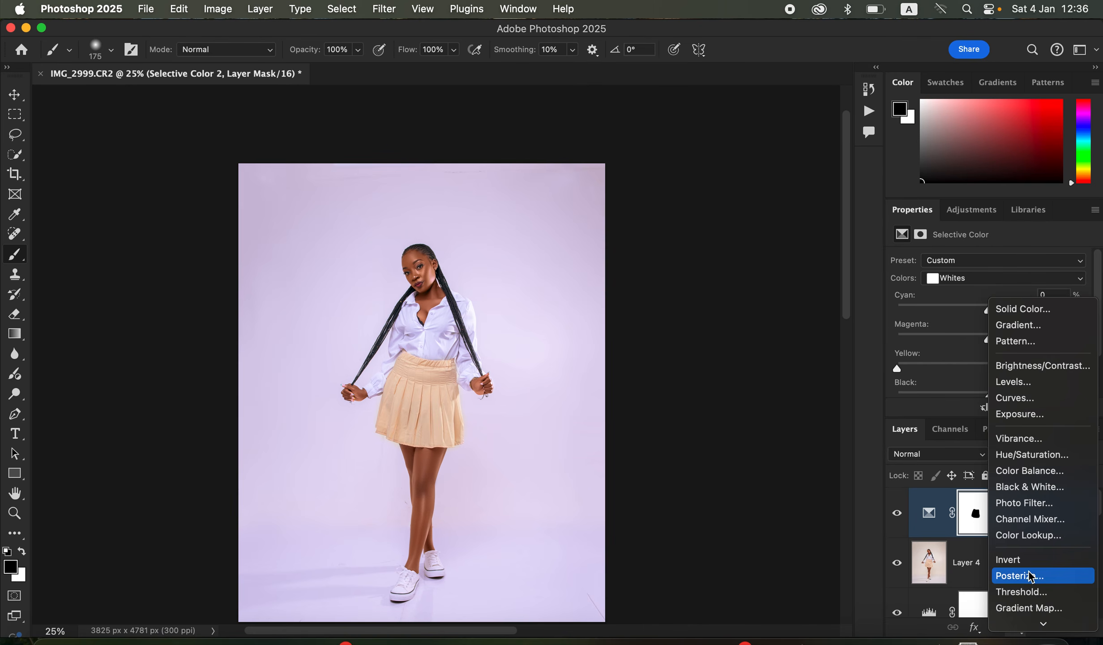
click(1036, 458)
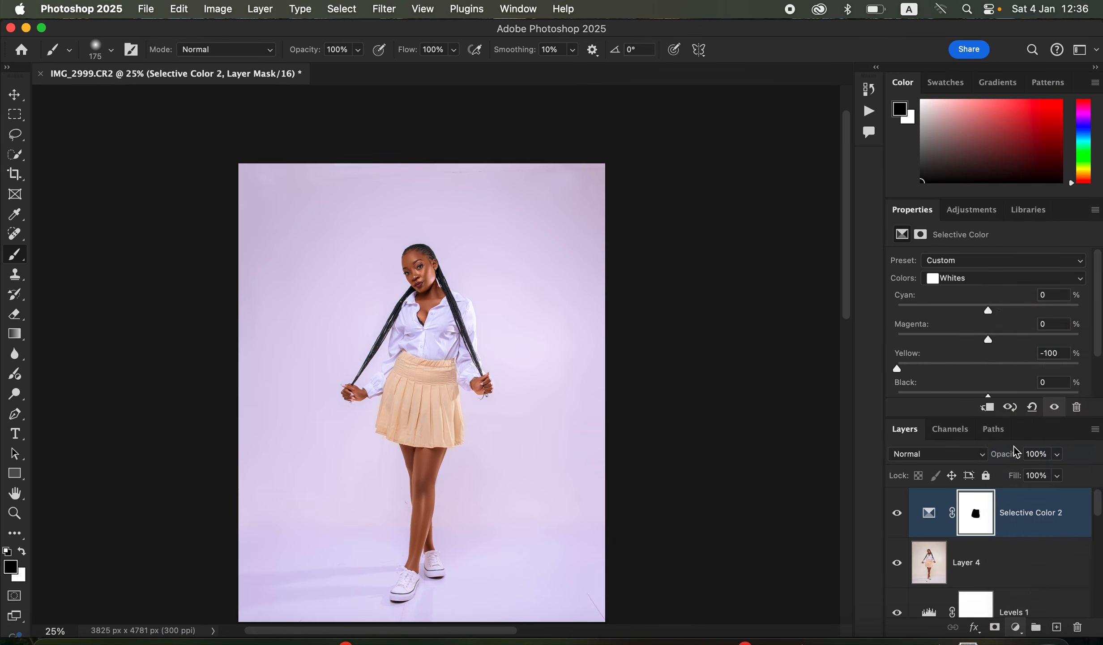
click(980, 281)
click(973, 298)
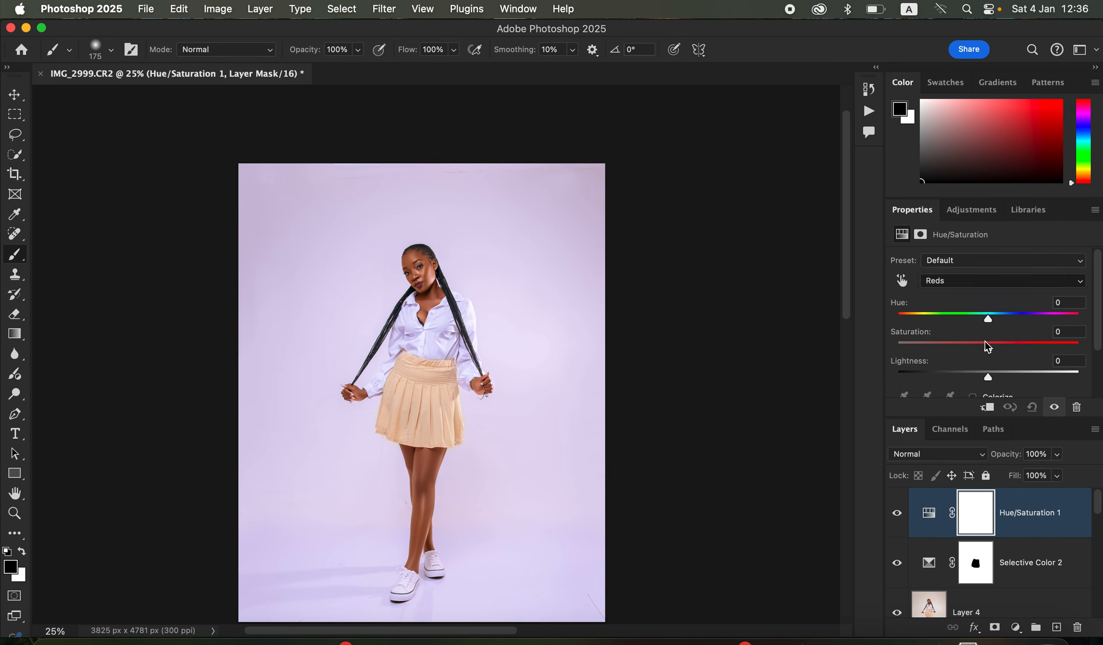
drag(988, 376, 987, 380)
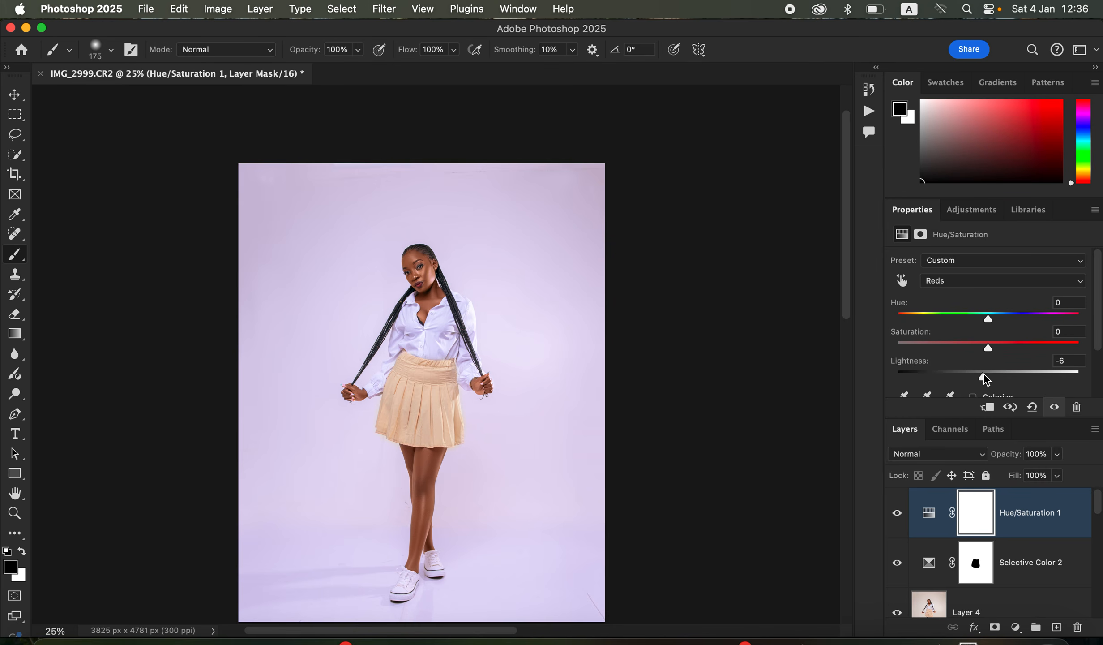
- Add a Brightness/Contrast adjustment layer at the top of the stack and set Brightness to 3
click(1016, 627)
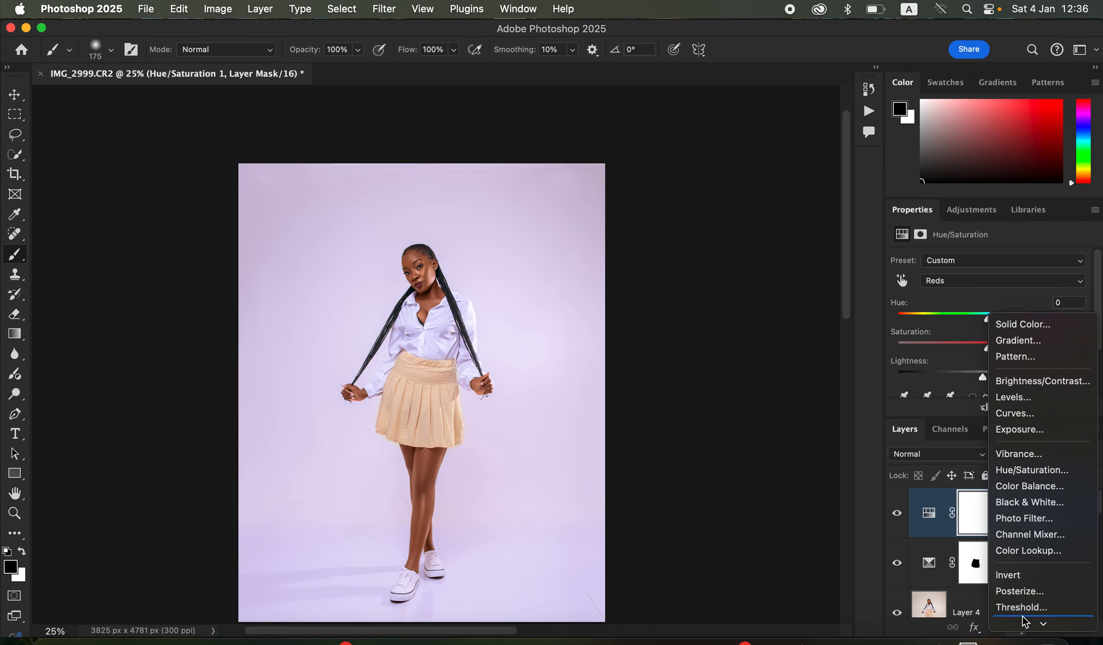
click(1045, 366)
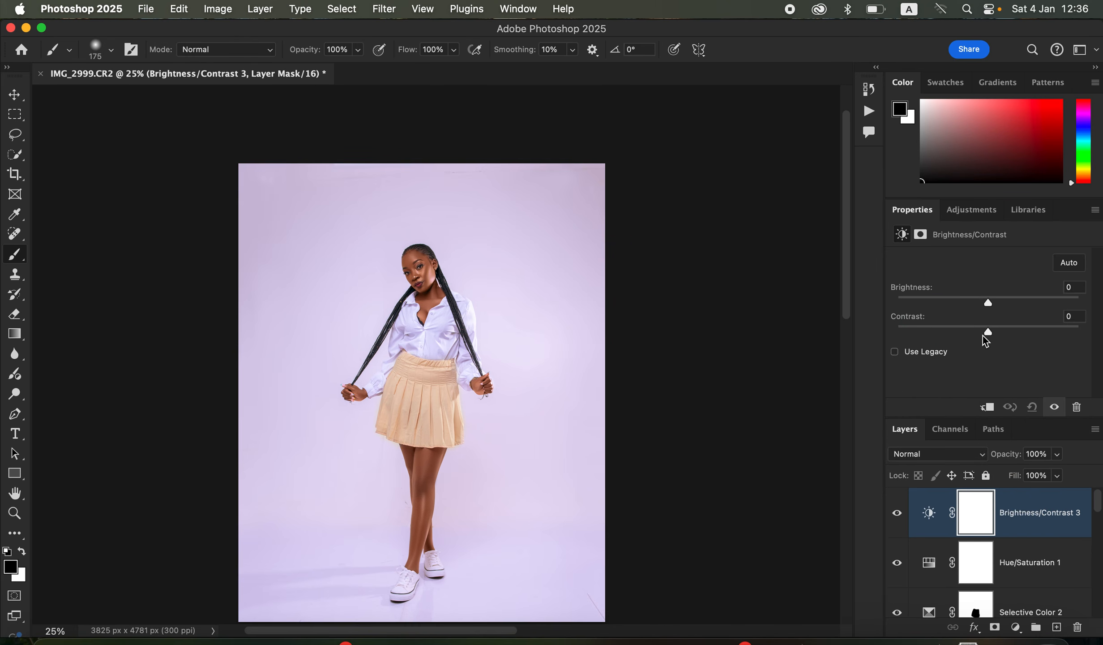
drag(991, 302, 990, 304)
- Compare the retouched portrait with the original by repeatedly isolating the Background layer and showing all layers again
drag(1100, 505, 1101, 629)
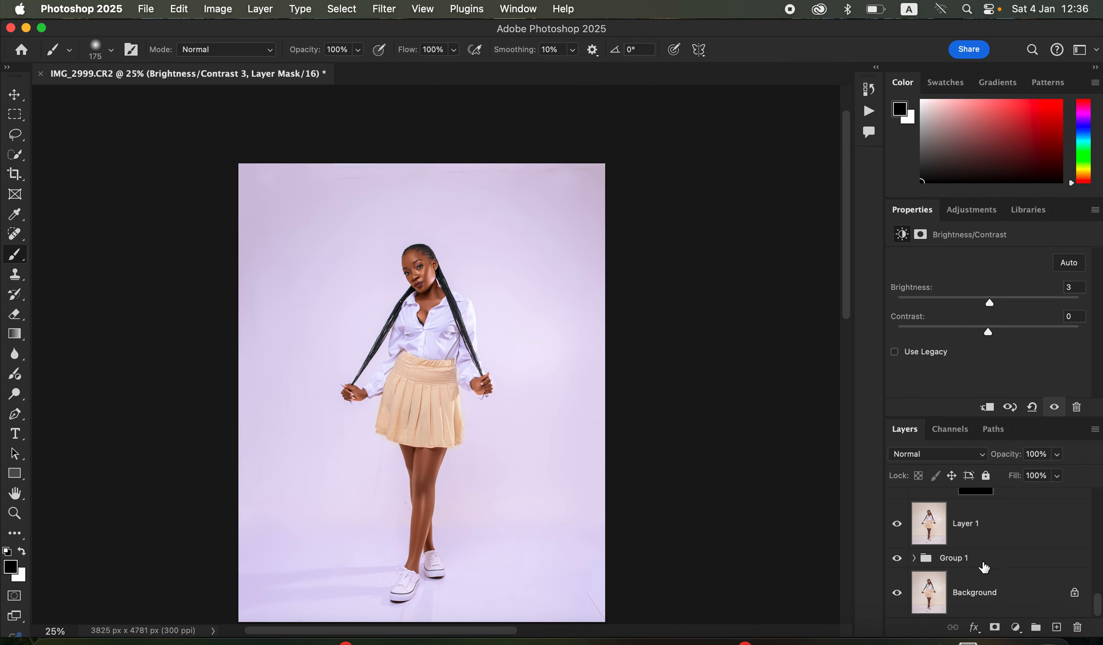
click(898, 592)
alt+click(900, 597)
alt+click(901, 598)
alt+click(901, 598)
alt+click(903, 600)
alt+click(905, 602)
alt+click(904, 602)
alt+click(905, 603)
drag(1098, 603, 1100, 438)
- Add another Hue/Saturation adjustment layer with Master Saturation at -76 and invert its mask to black
click(1017, 630)
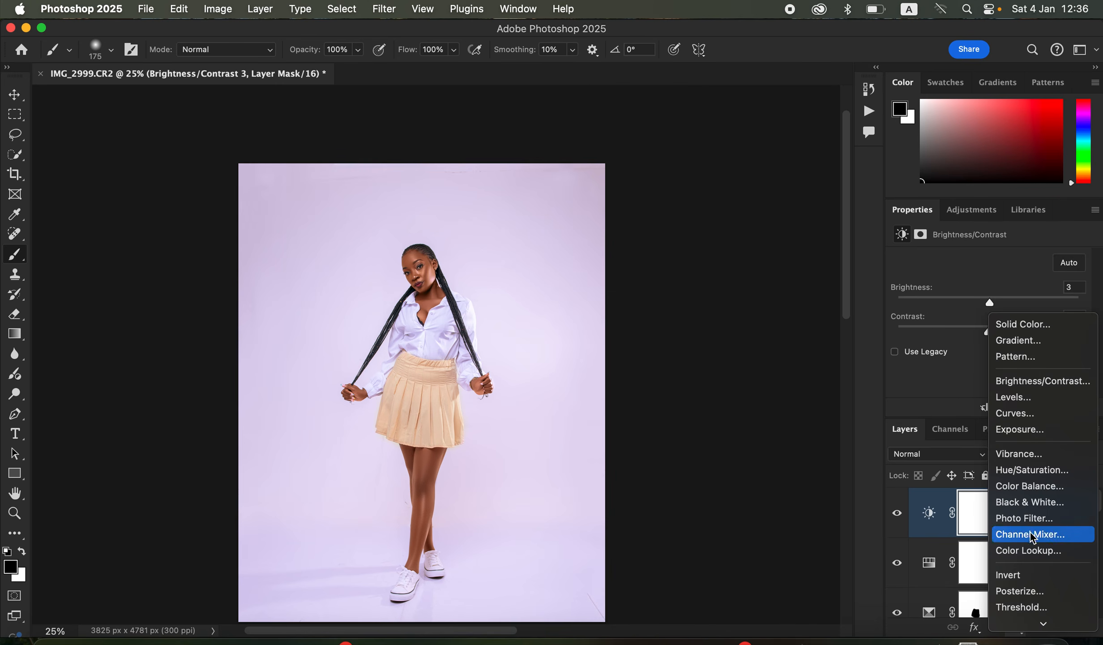
click(1046, 476)
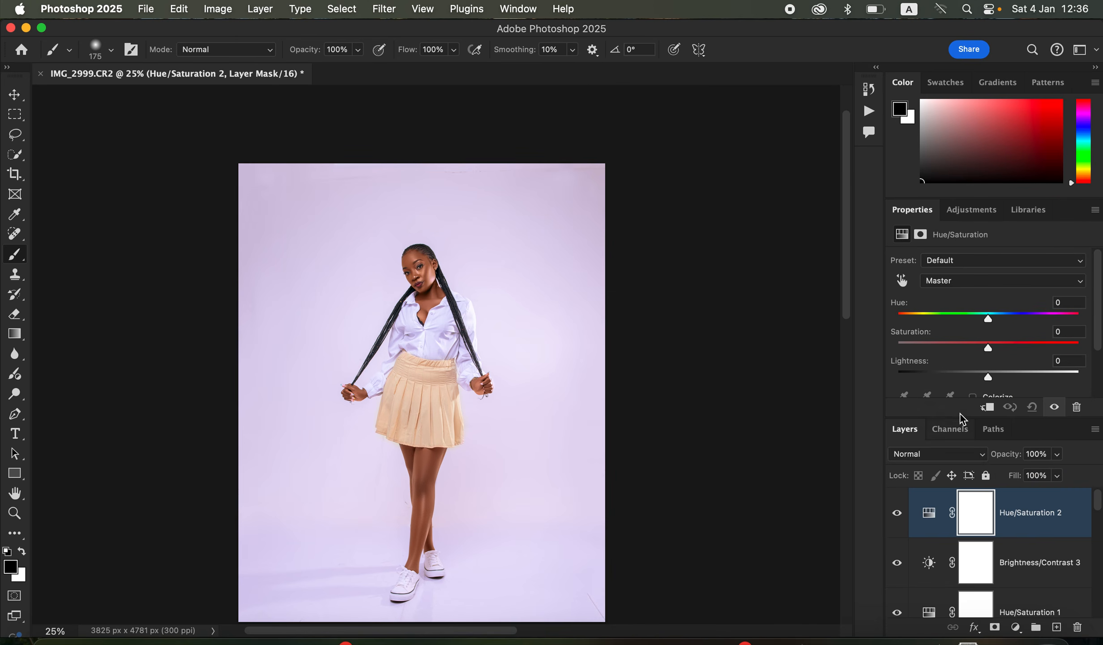
click(926, 343)
drag(925, 343, 919, 344)
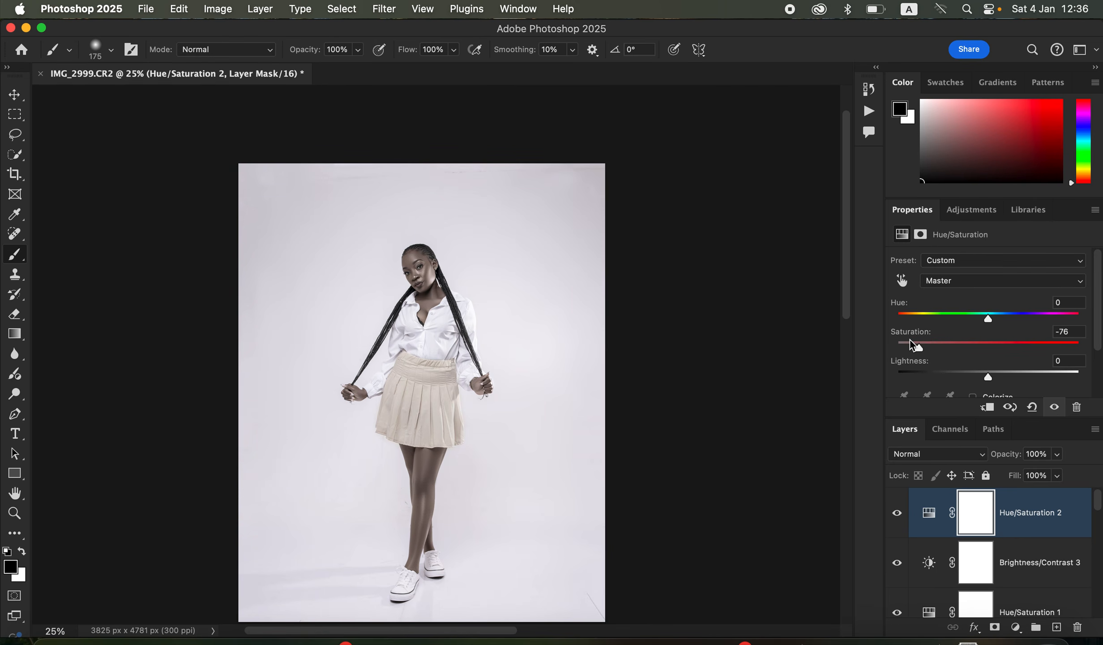
key(super+i)
- Paint white on the Hue/Saturation 2 mask over the whites of both eyes with a small brush, reduced to size 10
key(super+plus)
key(super+plus)
key(super+plus)
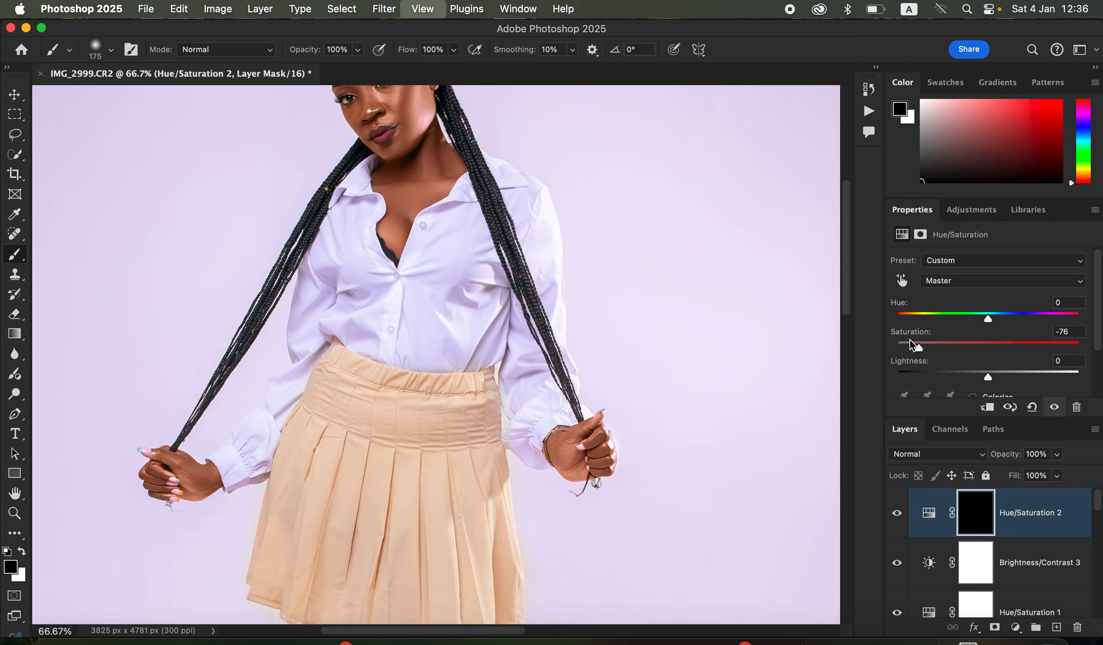
key(super+plus)
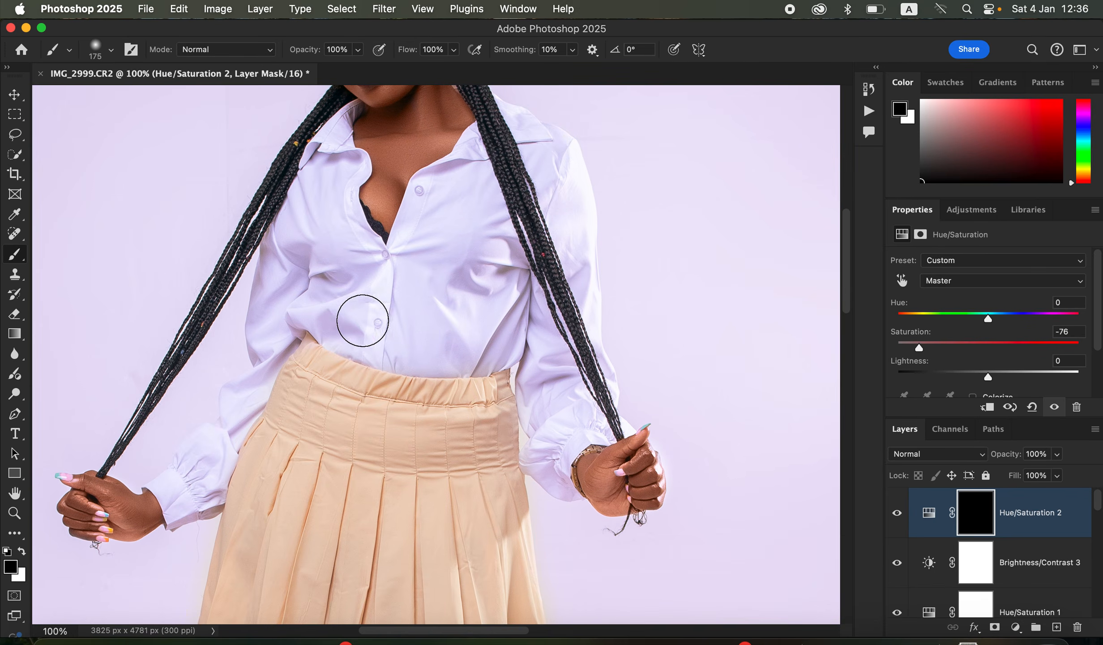
click(22, 552)
scroll(505, 251, up, 5)
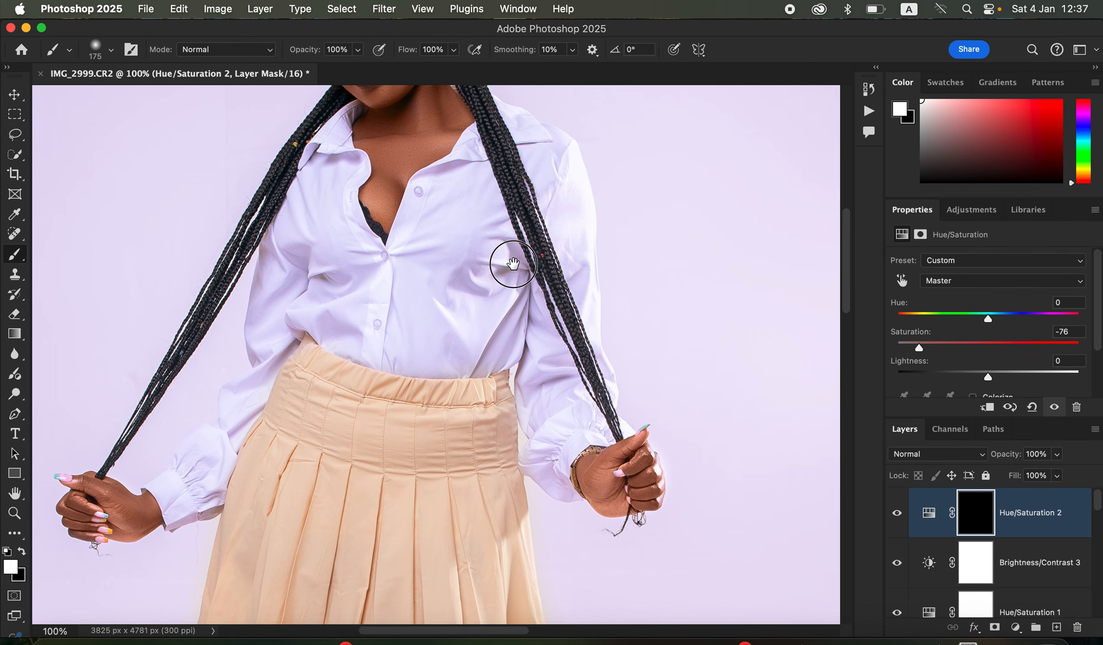
key(super+plus)
key(super+plus)
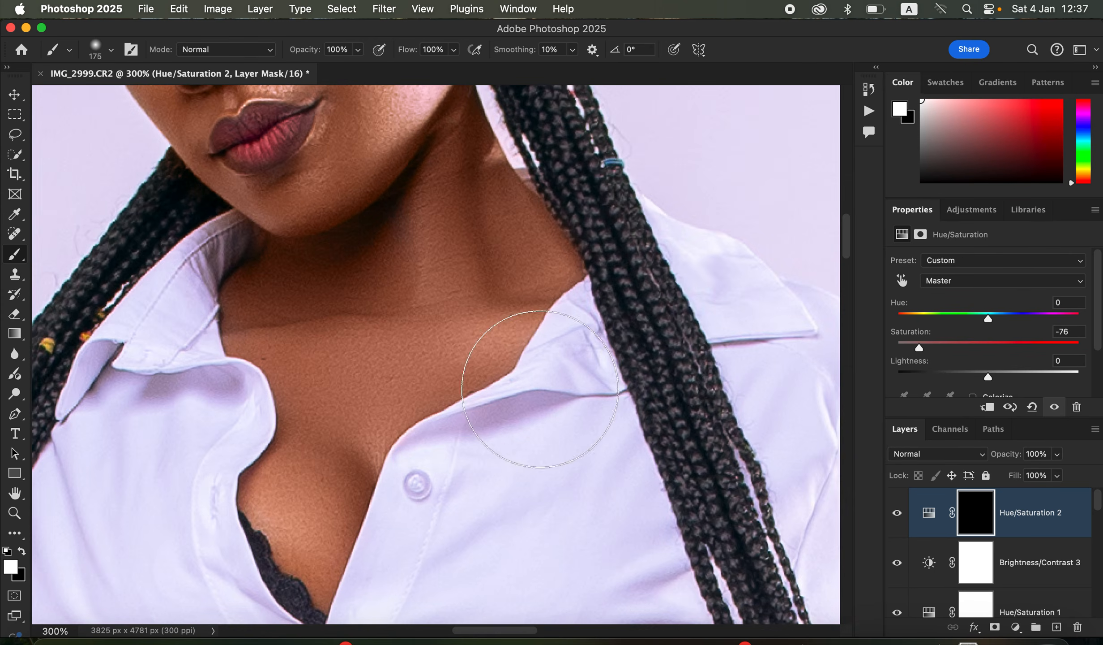
drag(504, 278, 540, 470)
scroll(539, 470, up, 5)
key(bracketleft)
key(bracketleft)
key(bracketleft)
key(bracketleft)
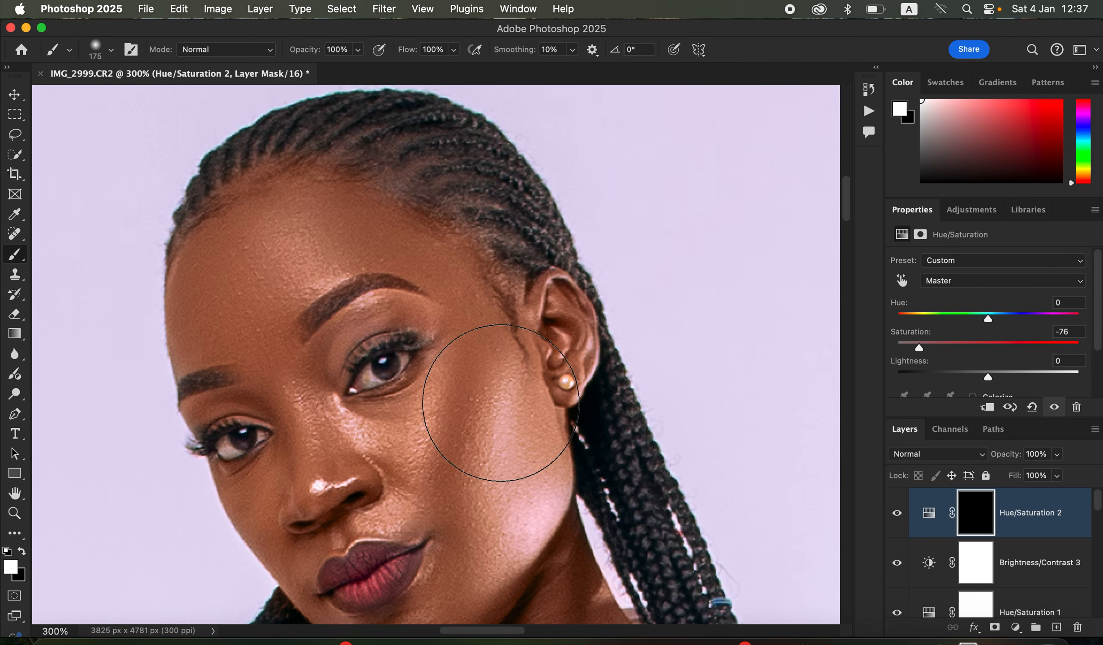
key(bracketleft)
key(bracketleft)
key(bracketleft)
key(bracketleft)
key(bracketleft)
key(bracketleft)
key(bracketleft)
key(bracketleft)
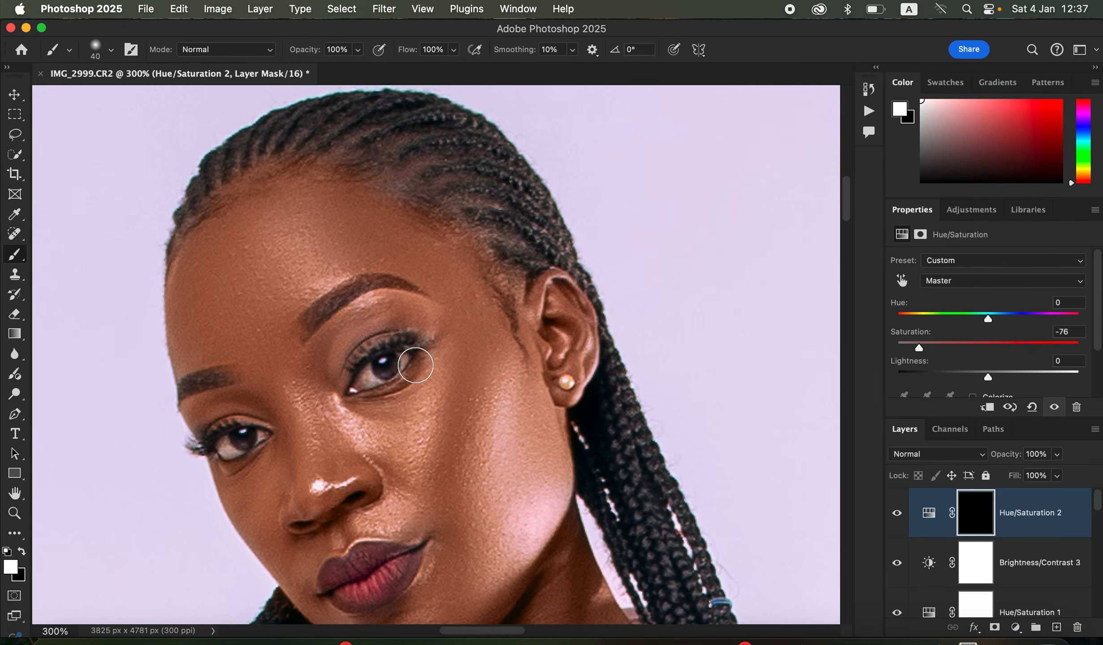
mouse_move(371, 373)
mouse_down()
mouse_move(403, 360)
mouse_move(367, 375)
mouse_up()
mouse_move(233, 445)
mouse_down()
mouse_move(261, 435)
mouse_move(239, 442)
mouse_up()
key(super+minus)
key(super+minus)
key(super+minus)
key(super+minus)
key(super+minus)
key(super+minus)
key(super+minus)
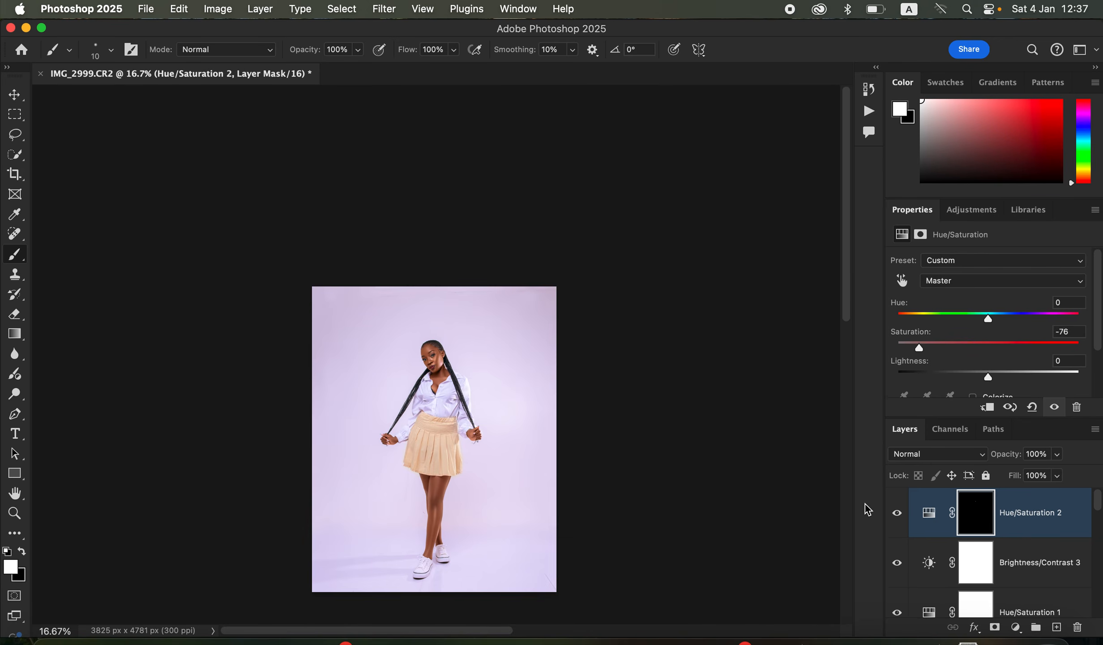
- Set up an Export As of the portrait in JPG format with Quality 7 and Bicubic Sharper resampling
key(super+equal)
key(super+equal)
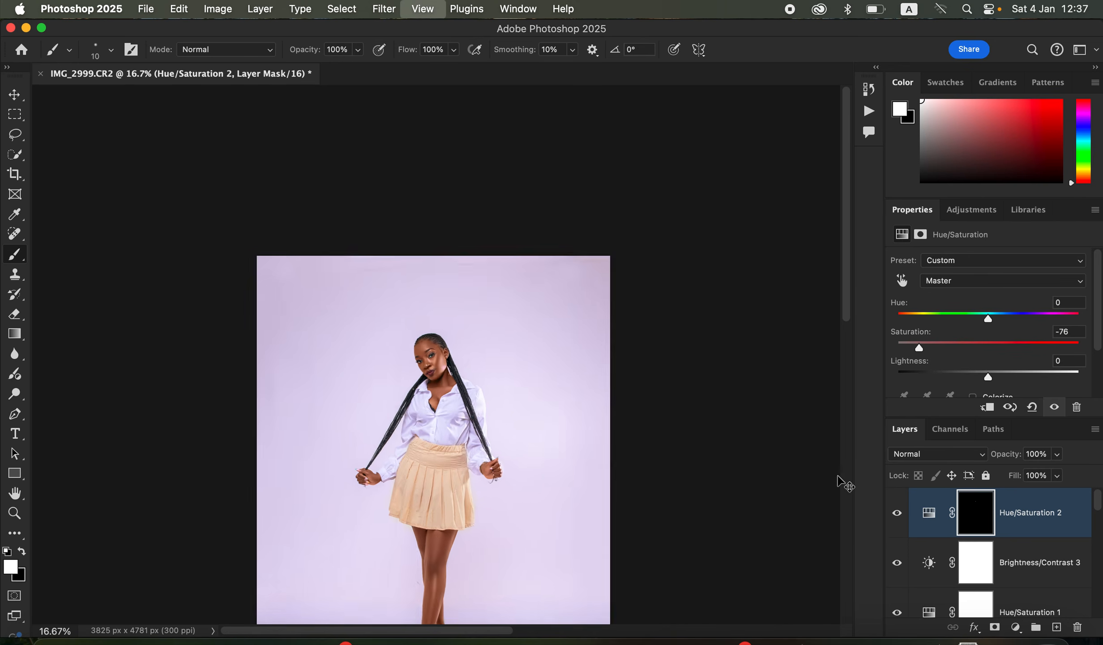
drag(535, 398, 543, 232)
click(147, 6)
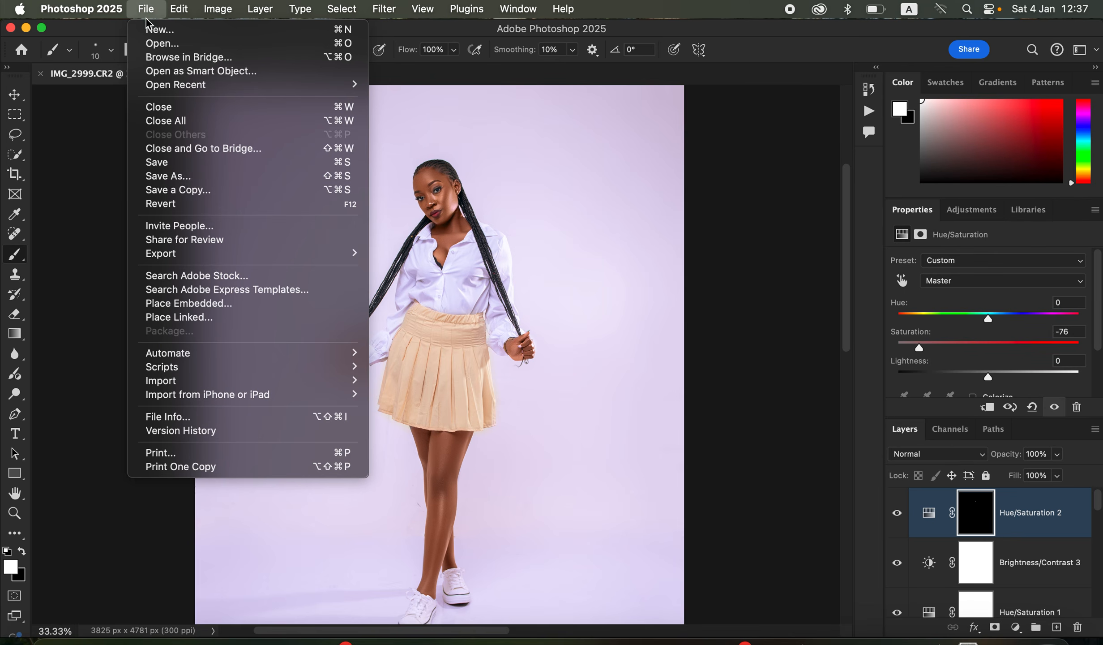
mouse_move(201, 254)
click(477, 268)
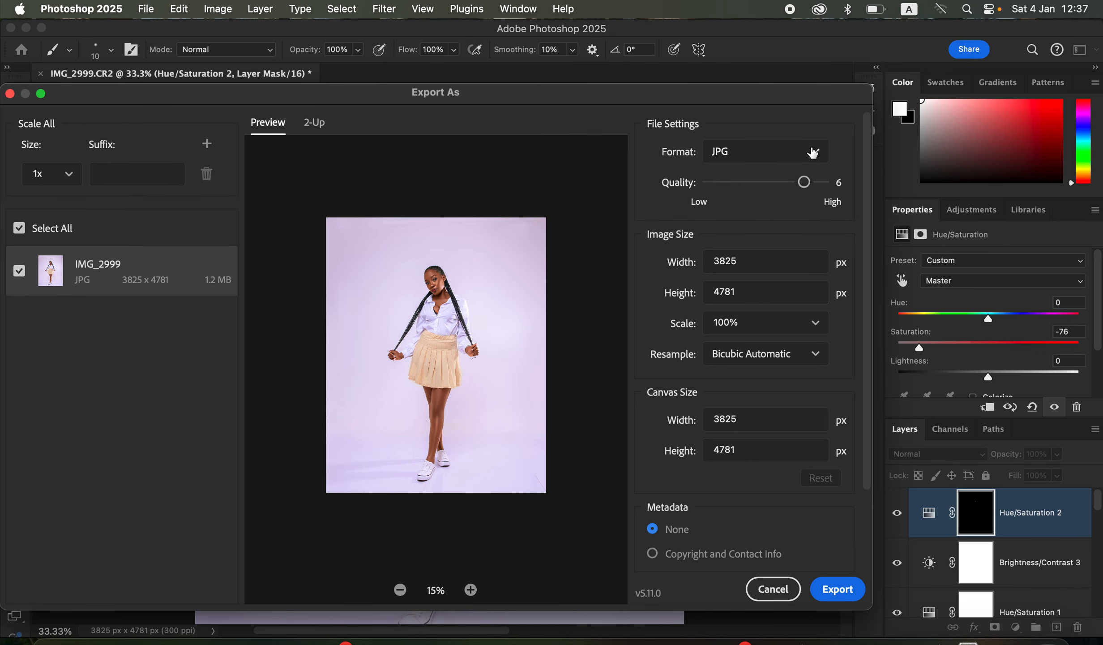
drag(804, 181, 838, 184)
click(793, 360)
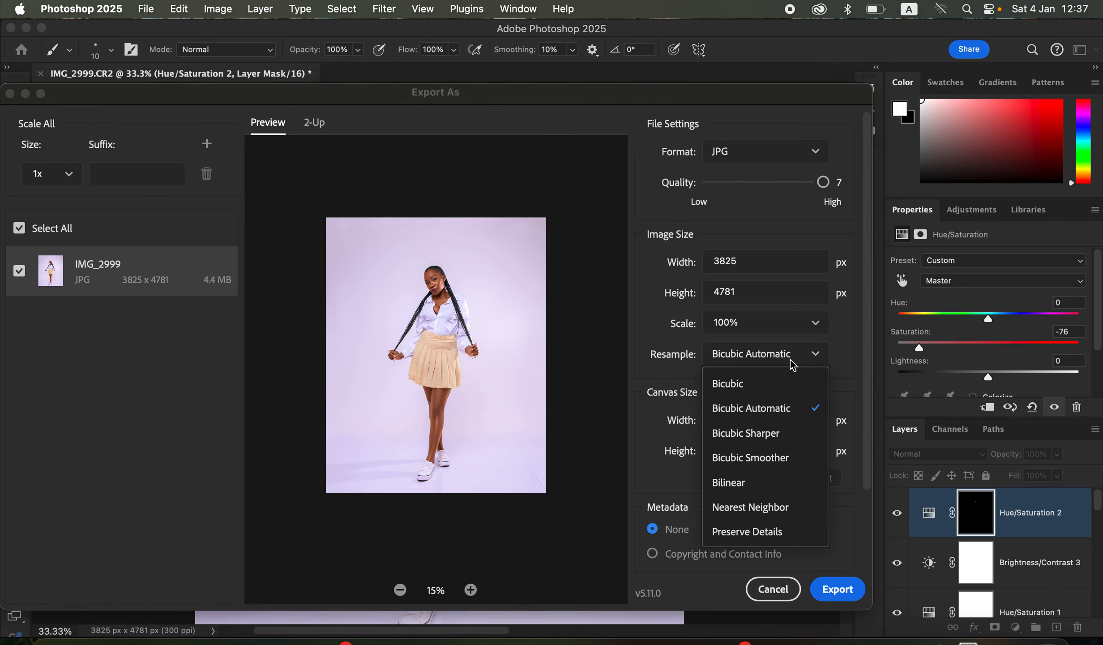
click(786, 436)
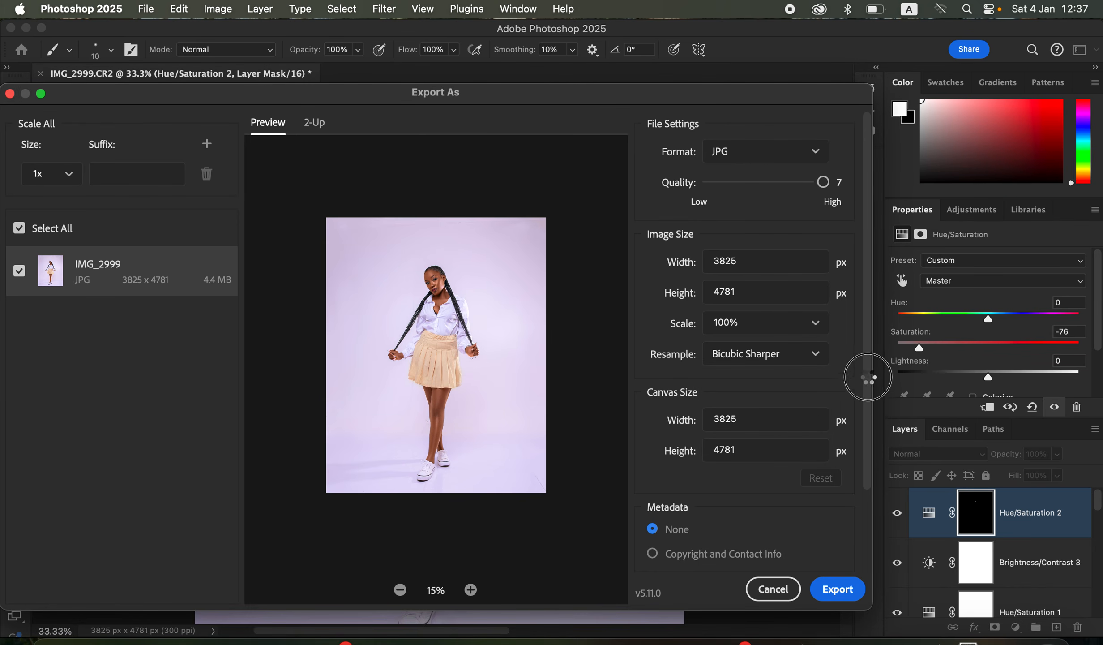
drag(867, 405, 867, 520)
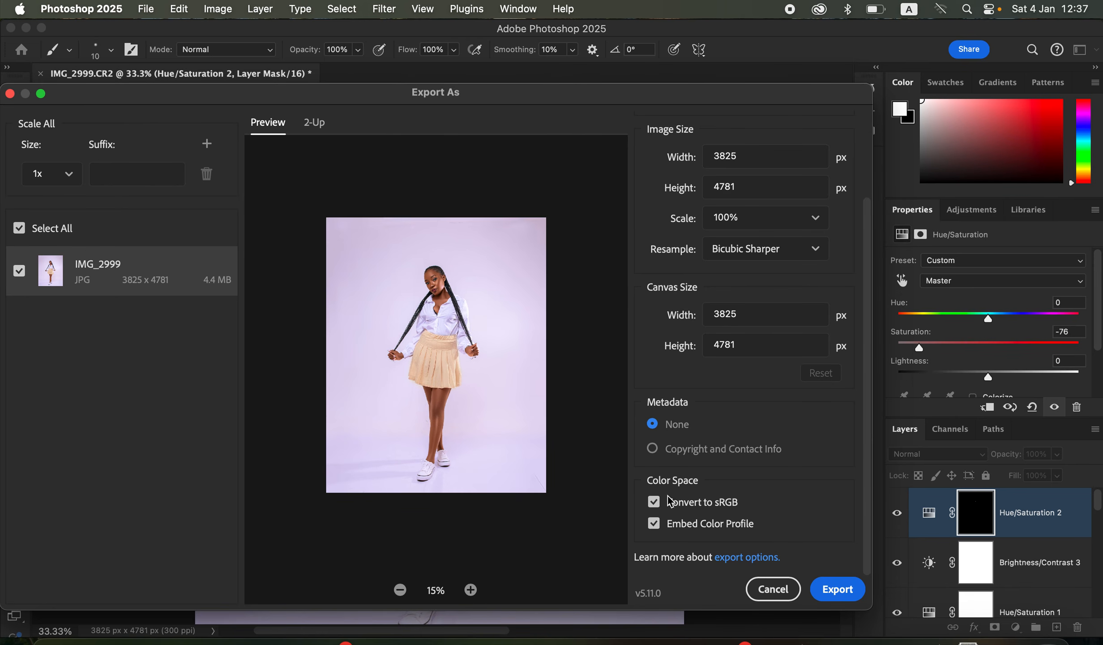
- Export the portrait and save it to the Desktop as IMG_2999
click(837, 590)
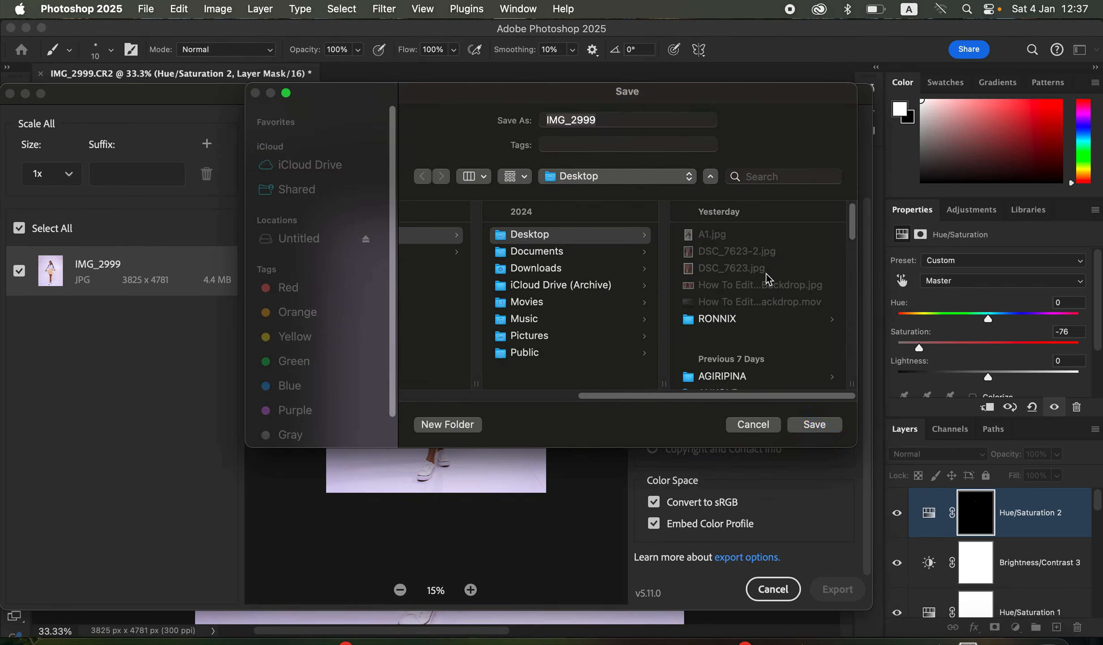
click(809, 429)
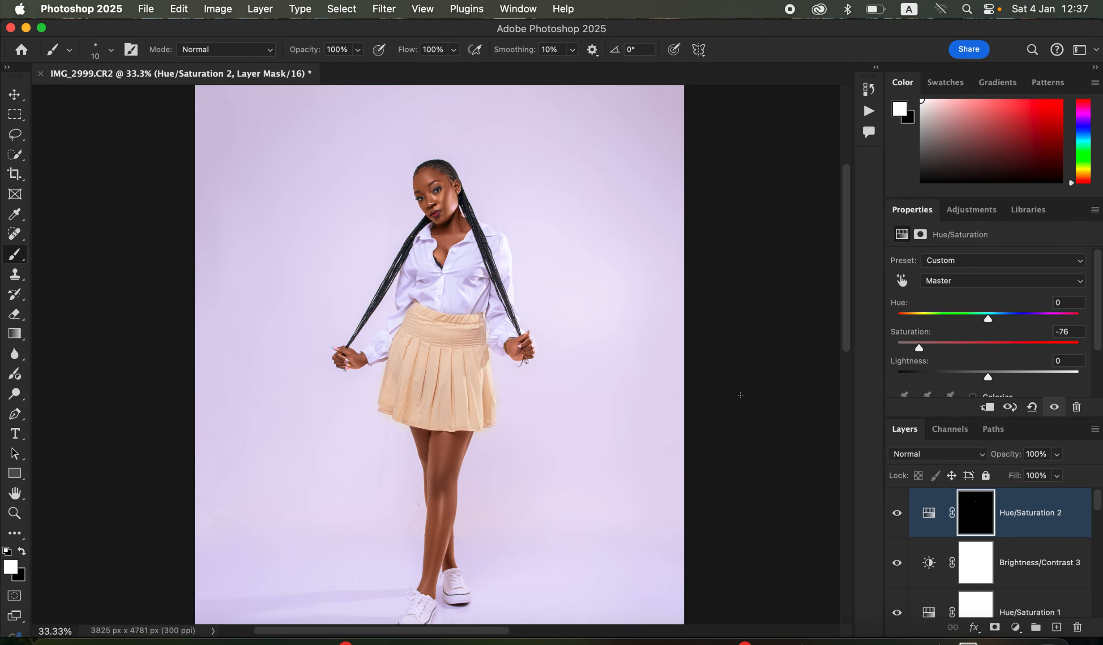
key(super+minus)
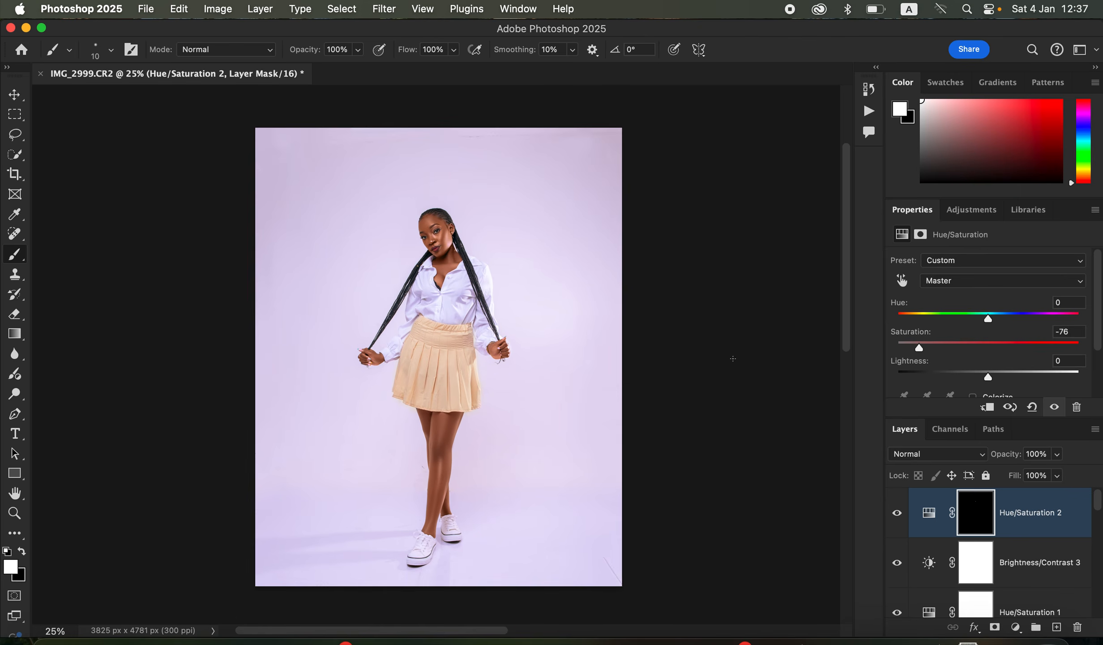